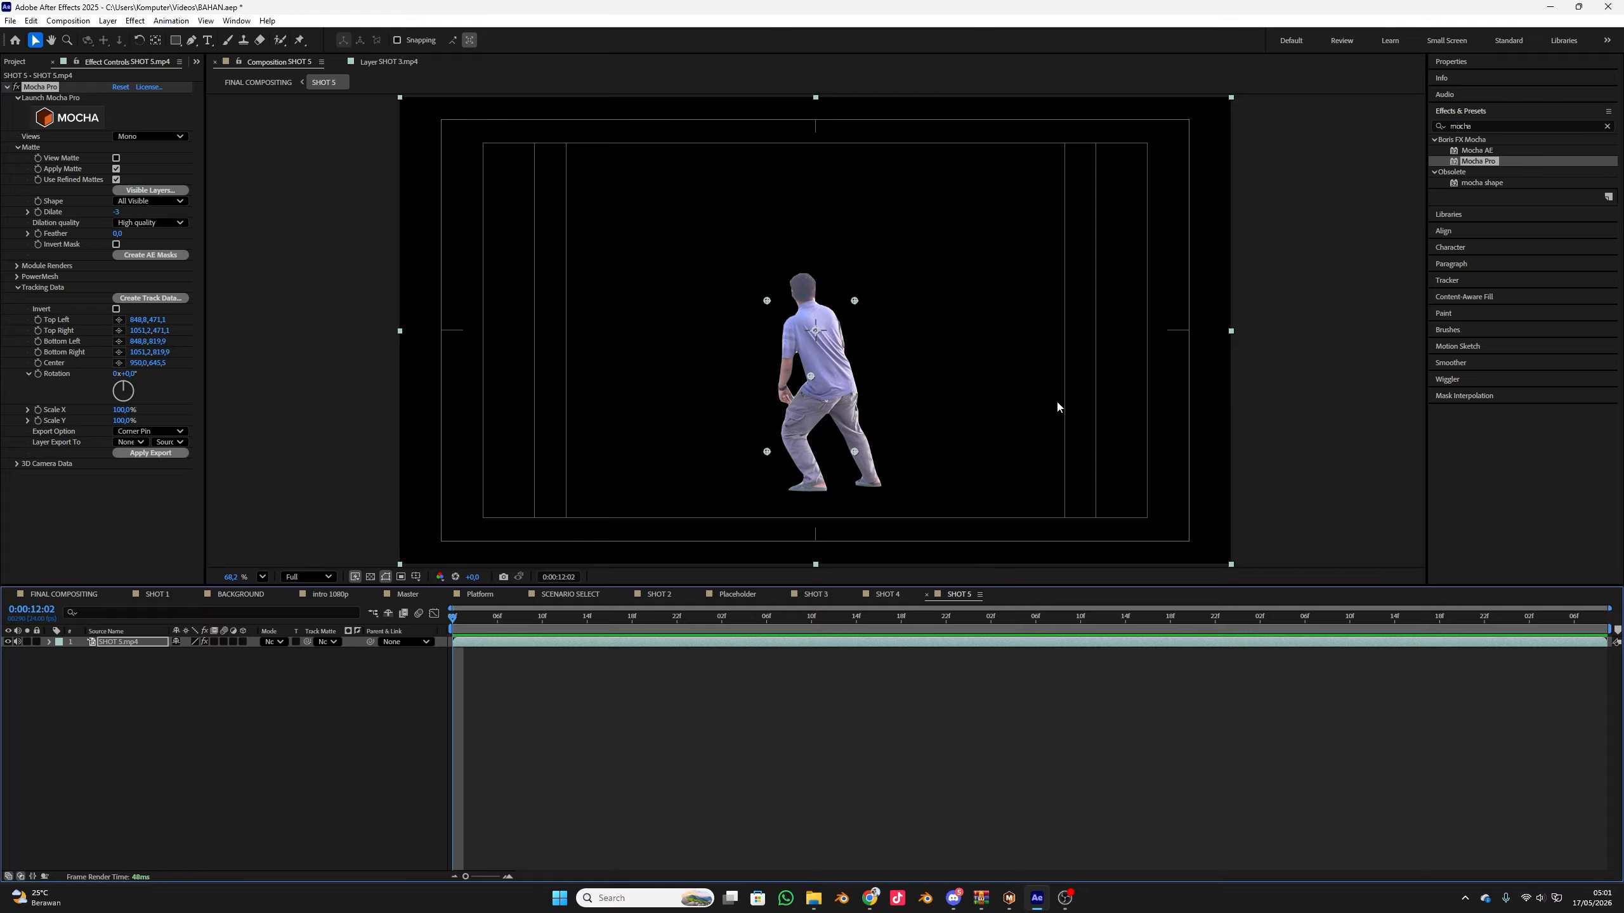
Preview the masked SHOT 5 clip and remove the Mocha Pro effect from its layer
key(space)
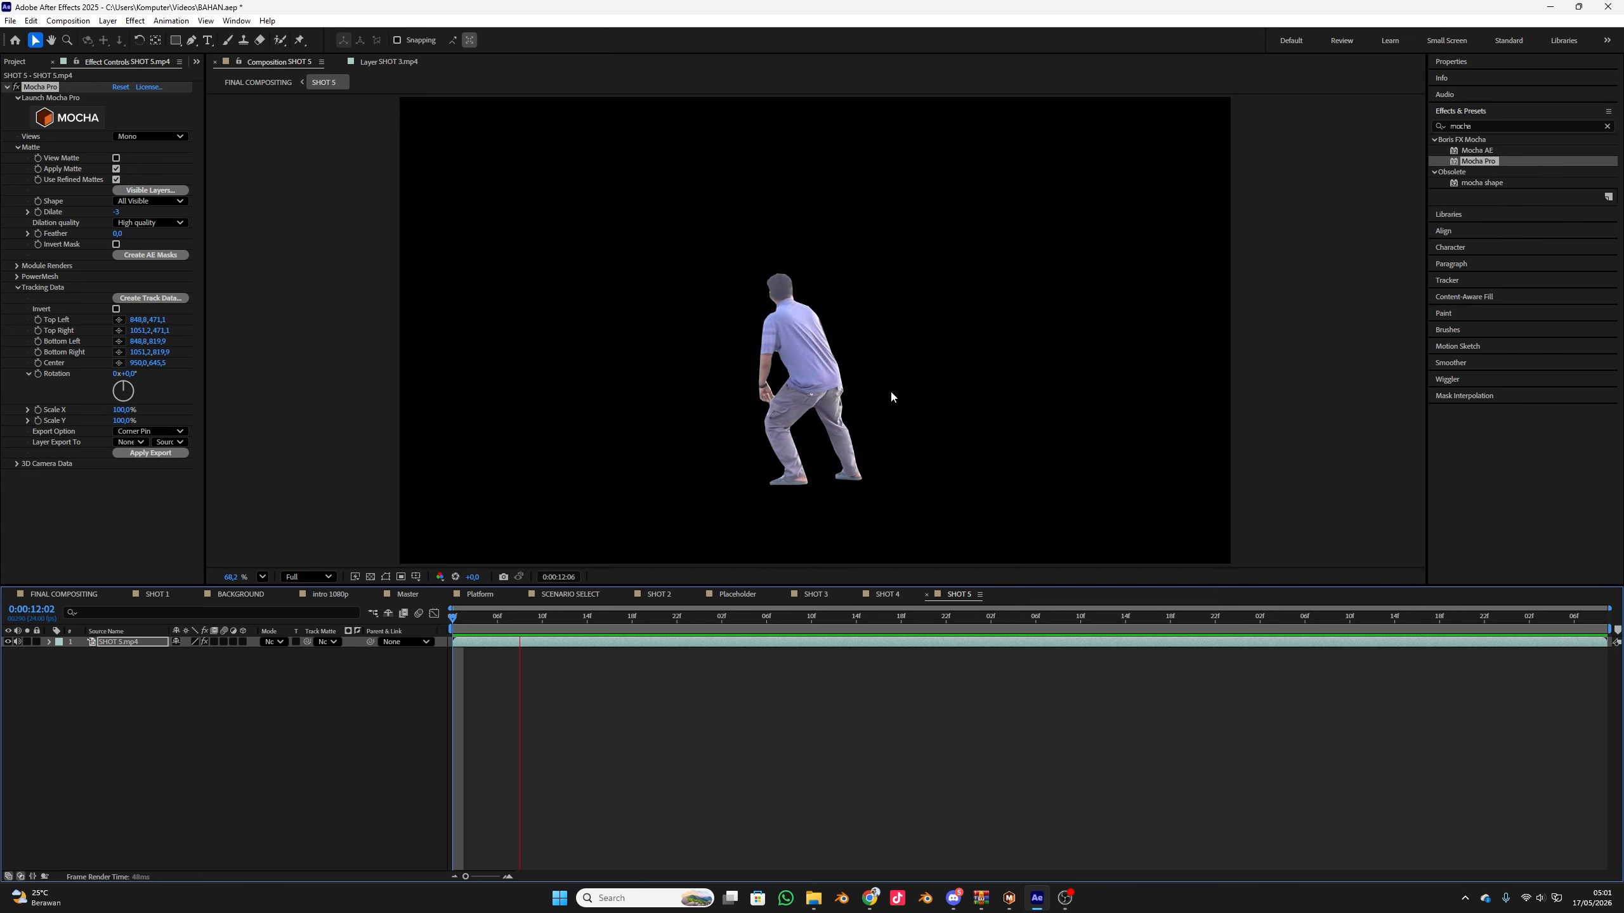
key(space)
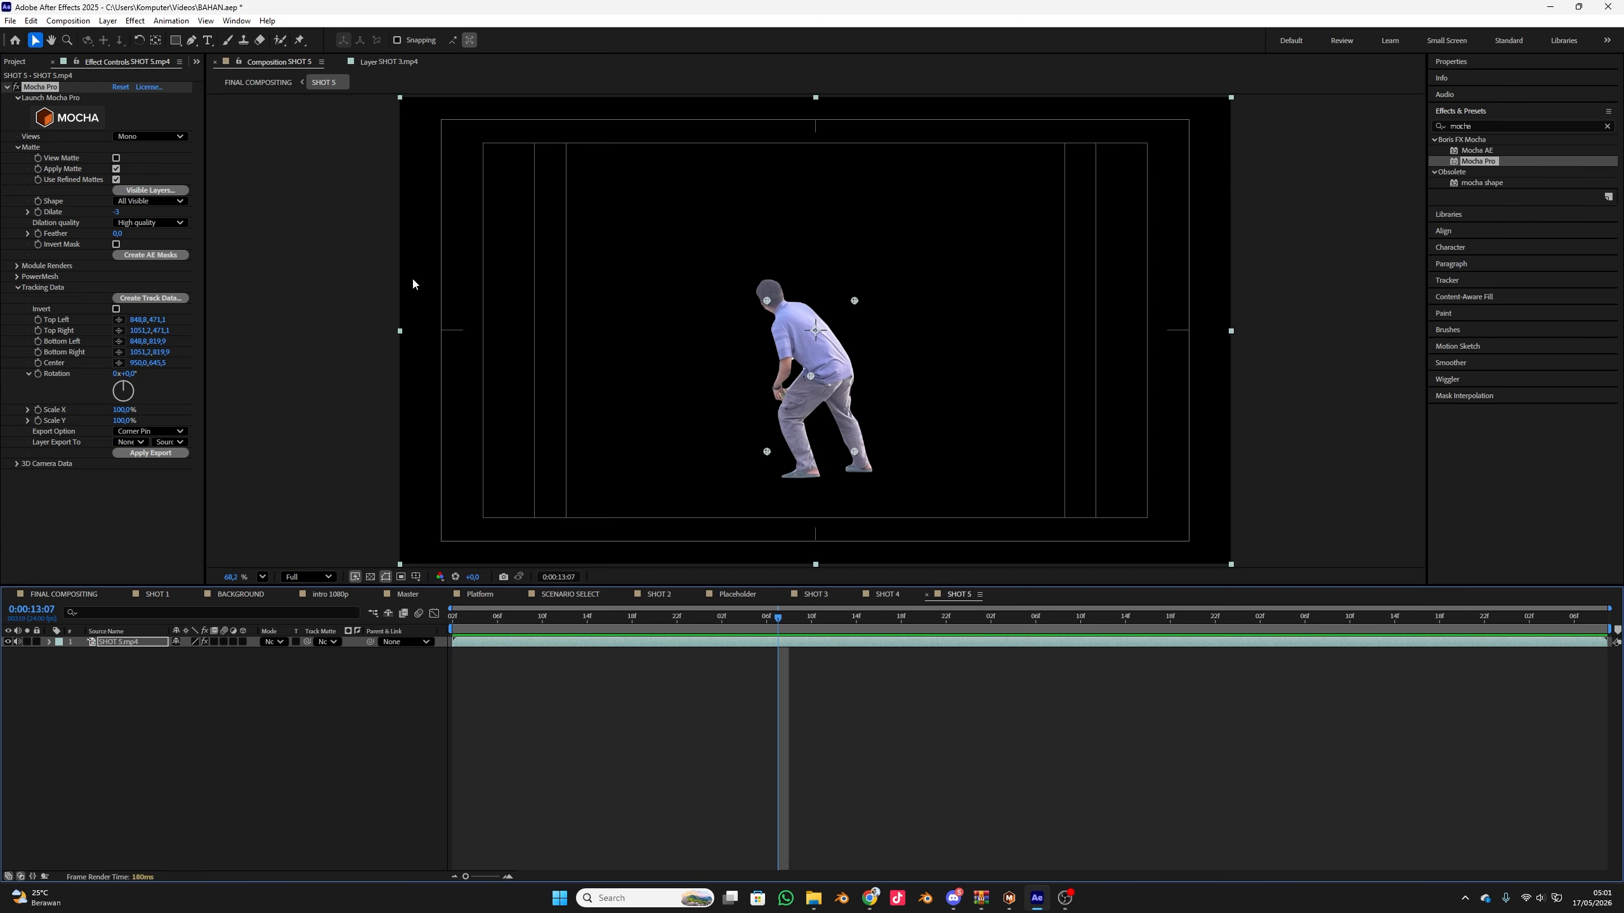
click(44, 88)
key(Delete)
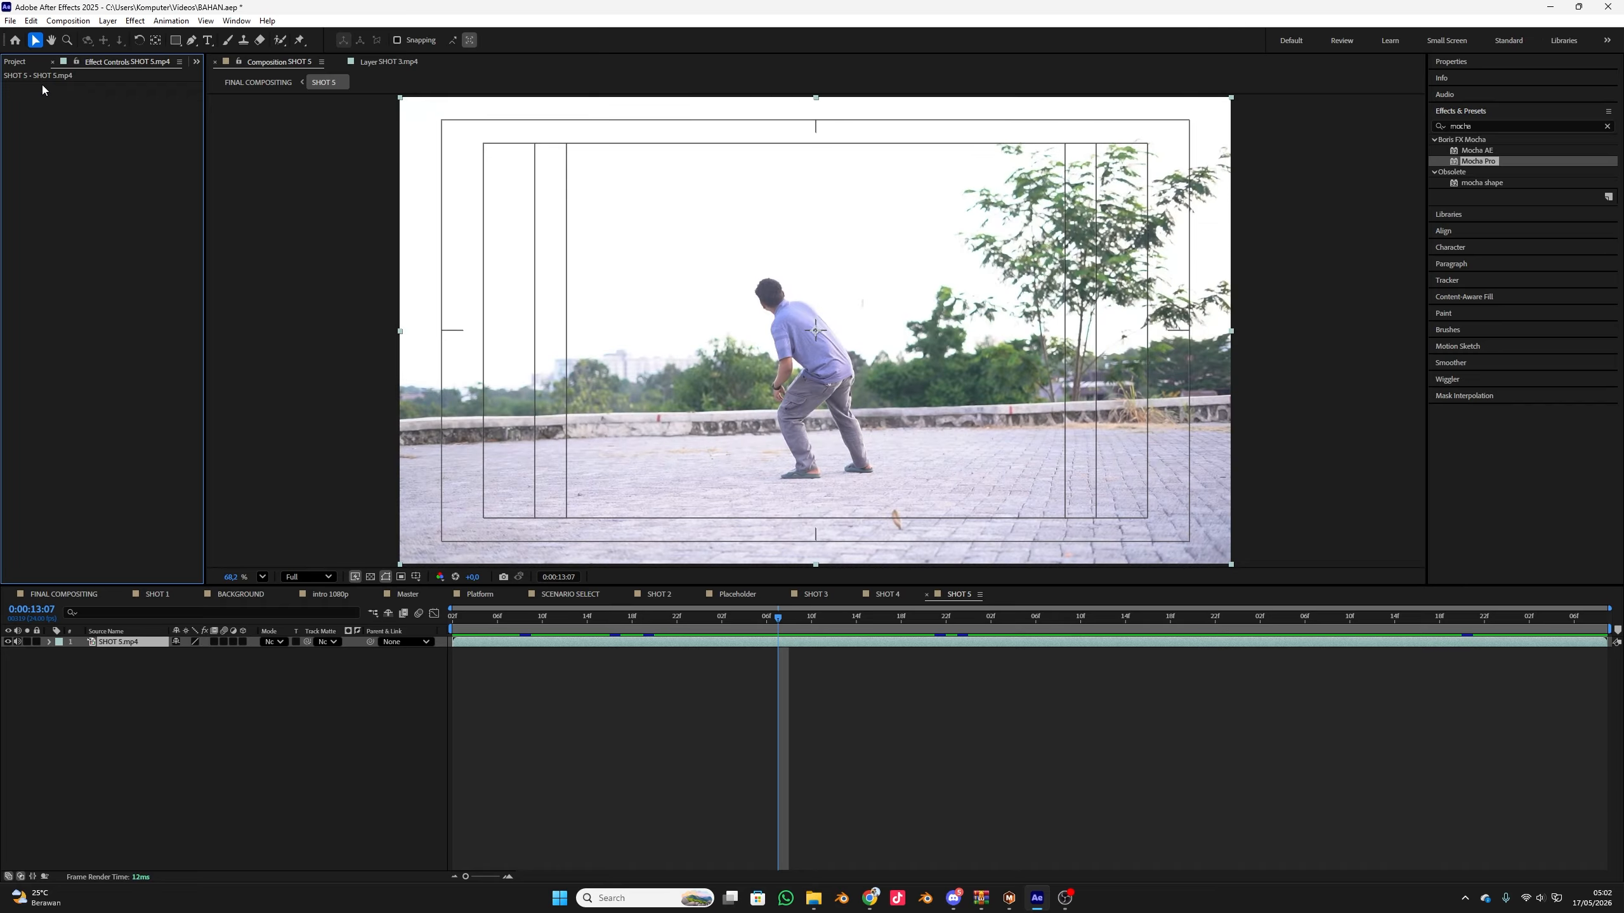
Play the original SHOT 5 footage from its first frame and return to the start
key(Home)
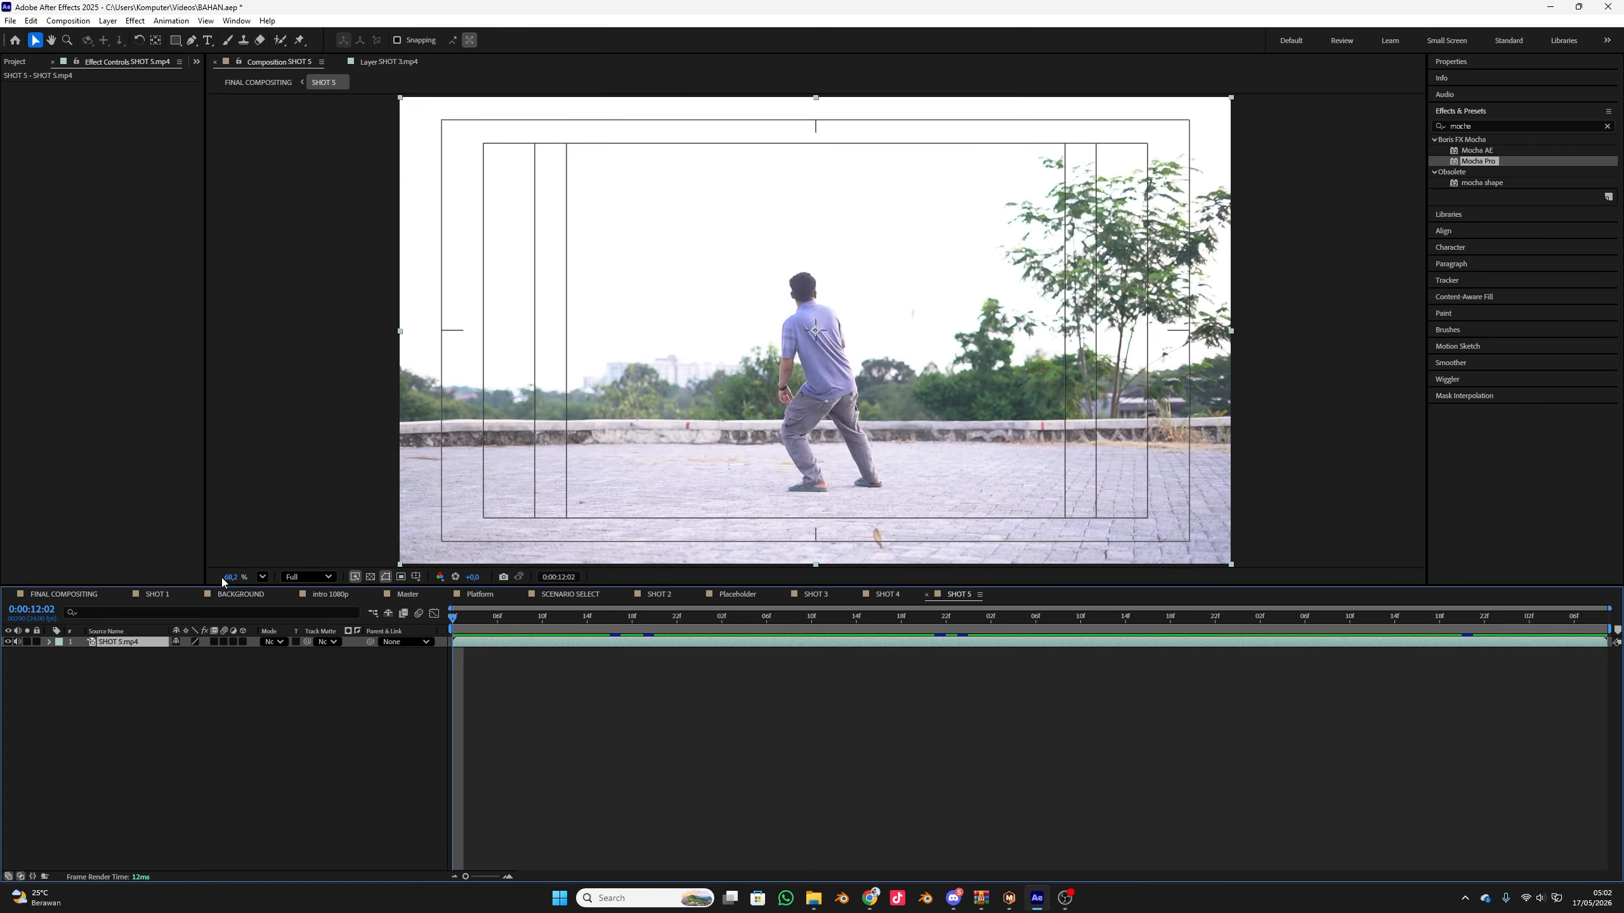
key(space)
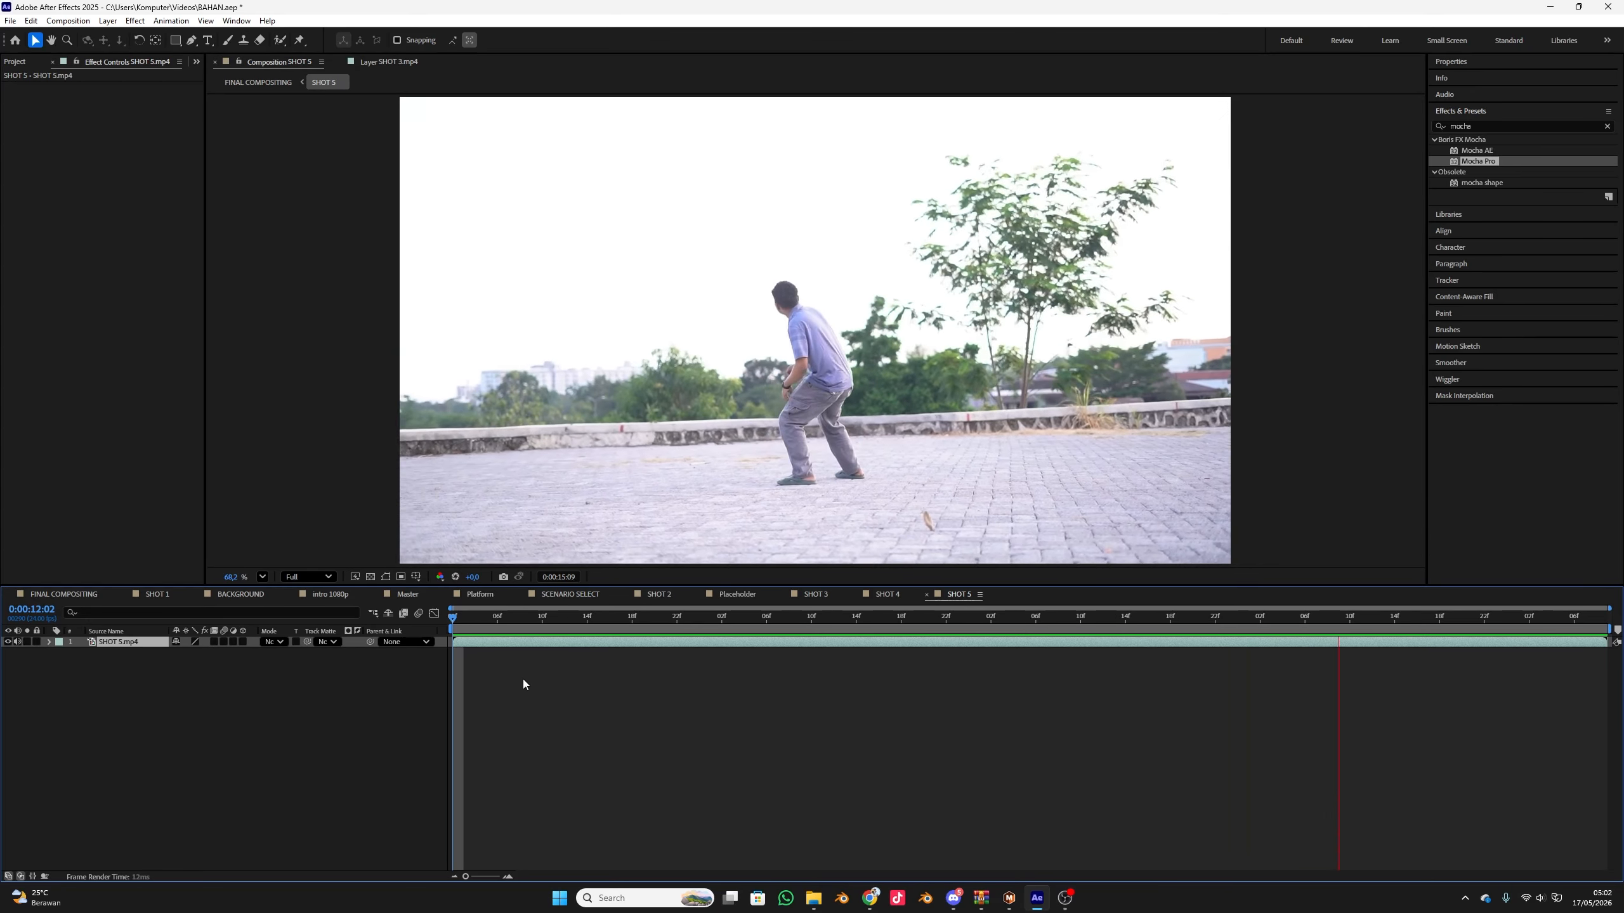
key(space)
key(Home)
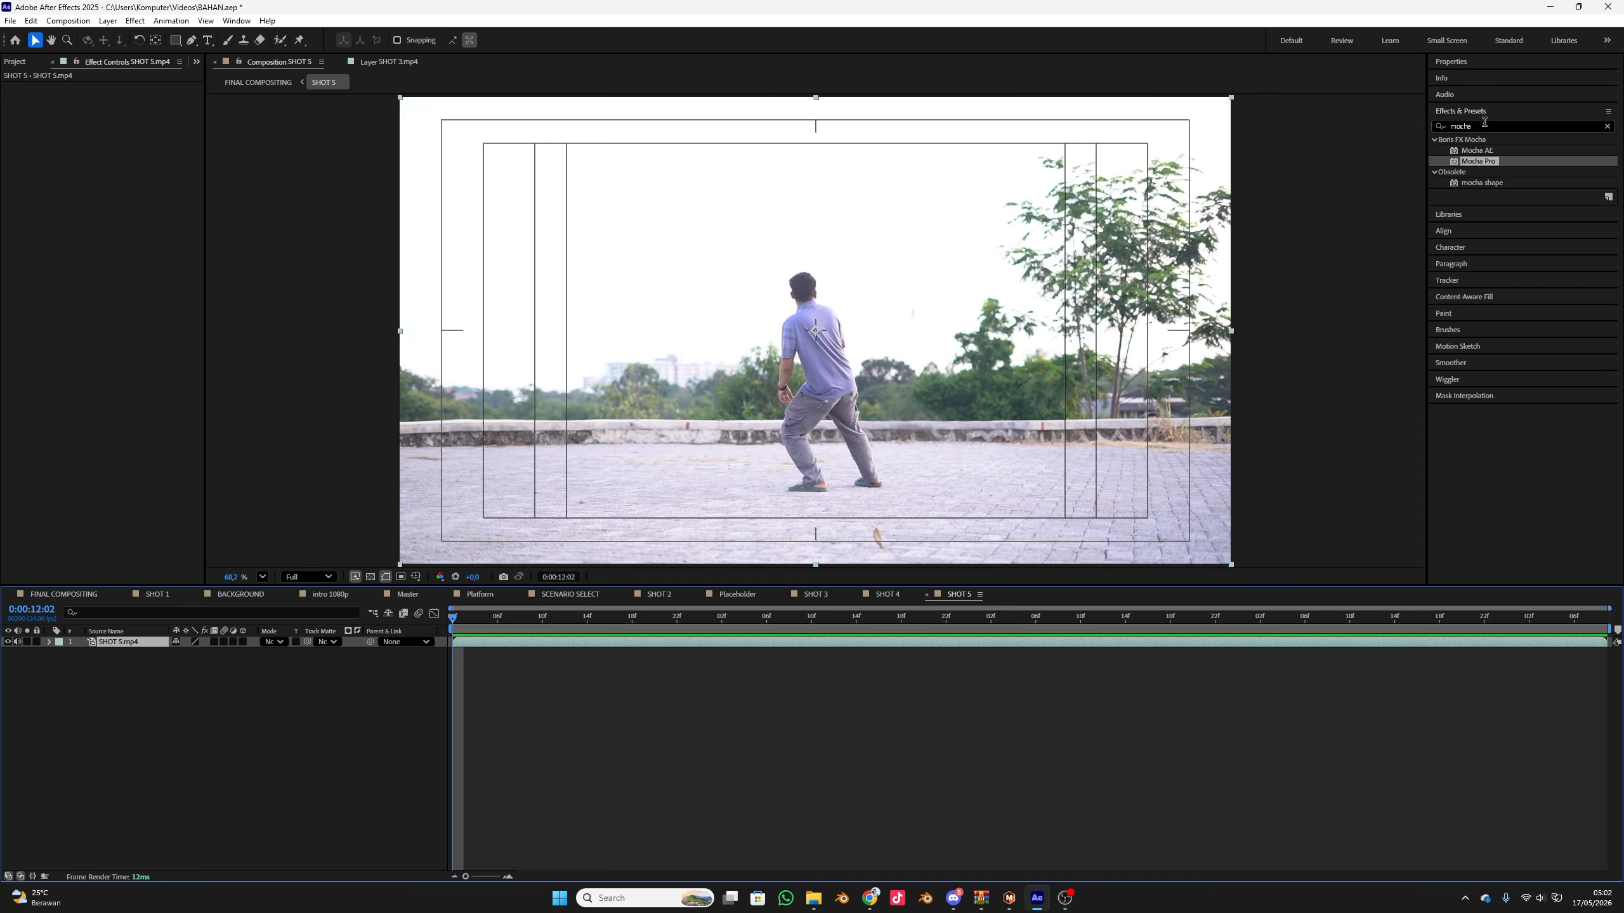
Apply the Mocha Pro effect to the SHOT 5.mp4 layer and launch the Mocha Pro plugin
click(1442, 125)
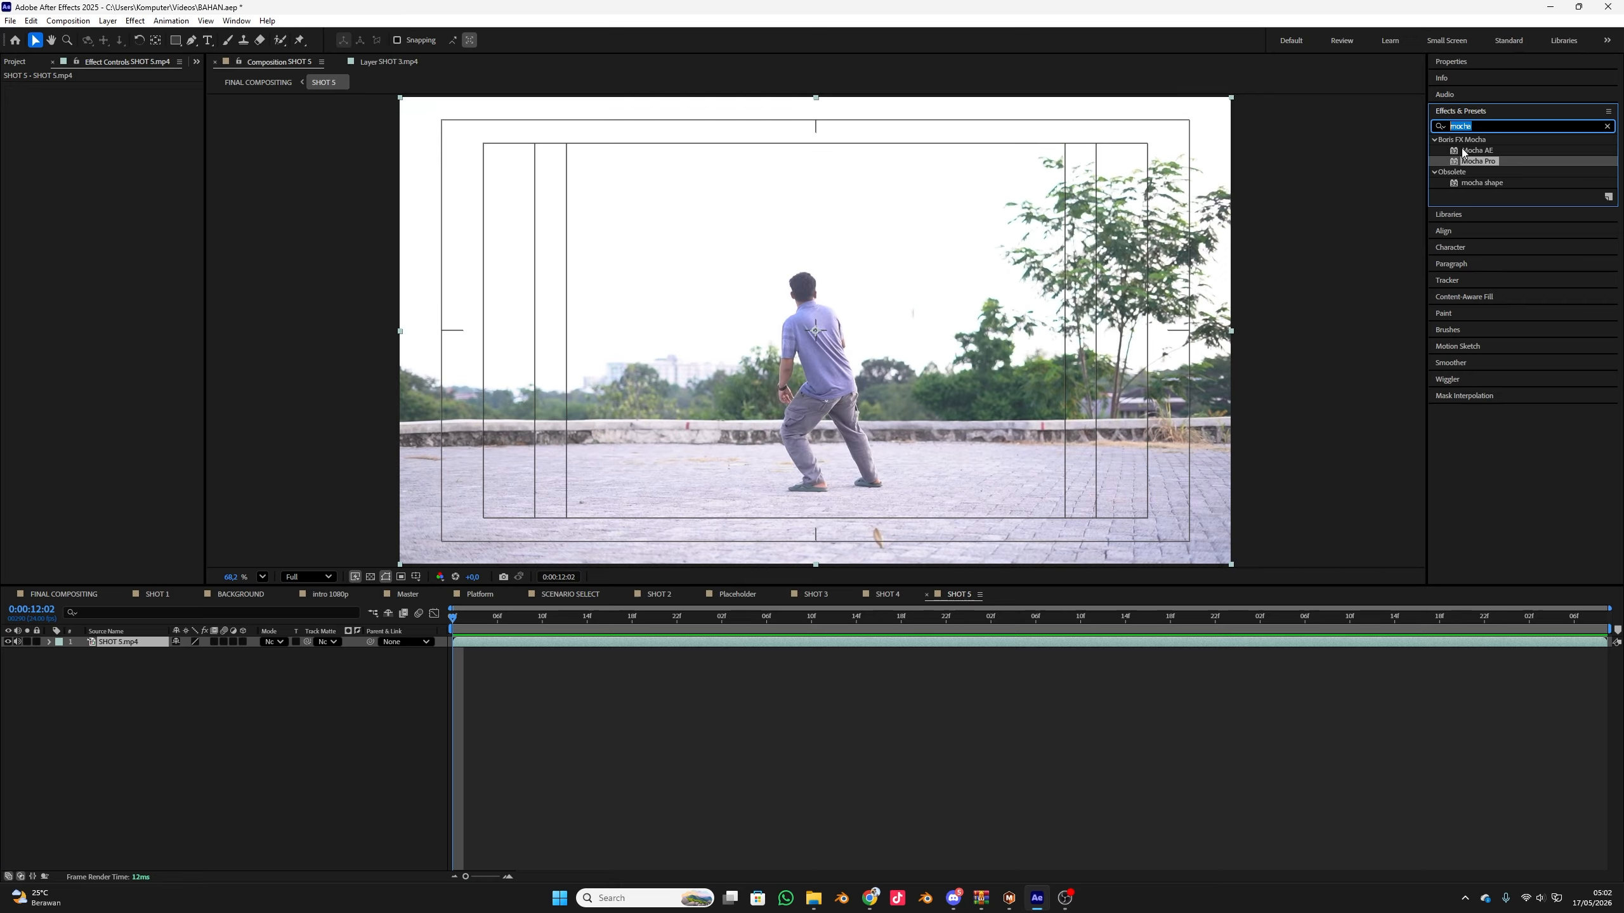
drag(1484, 168, 119, 644)
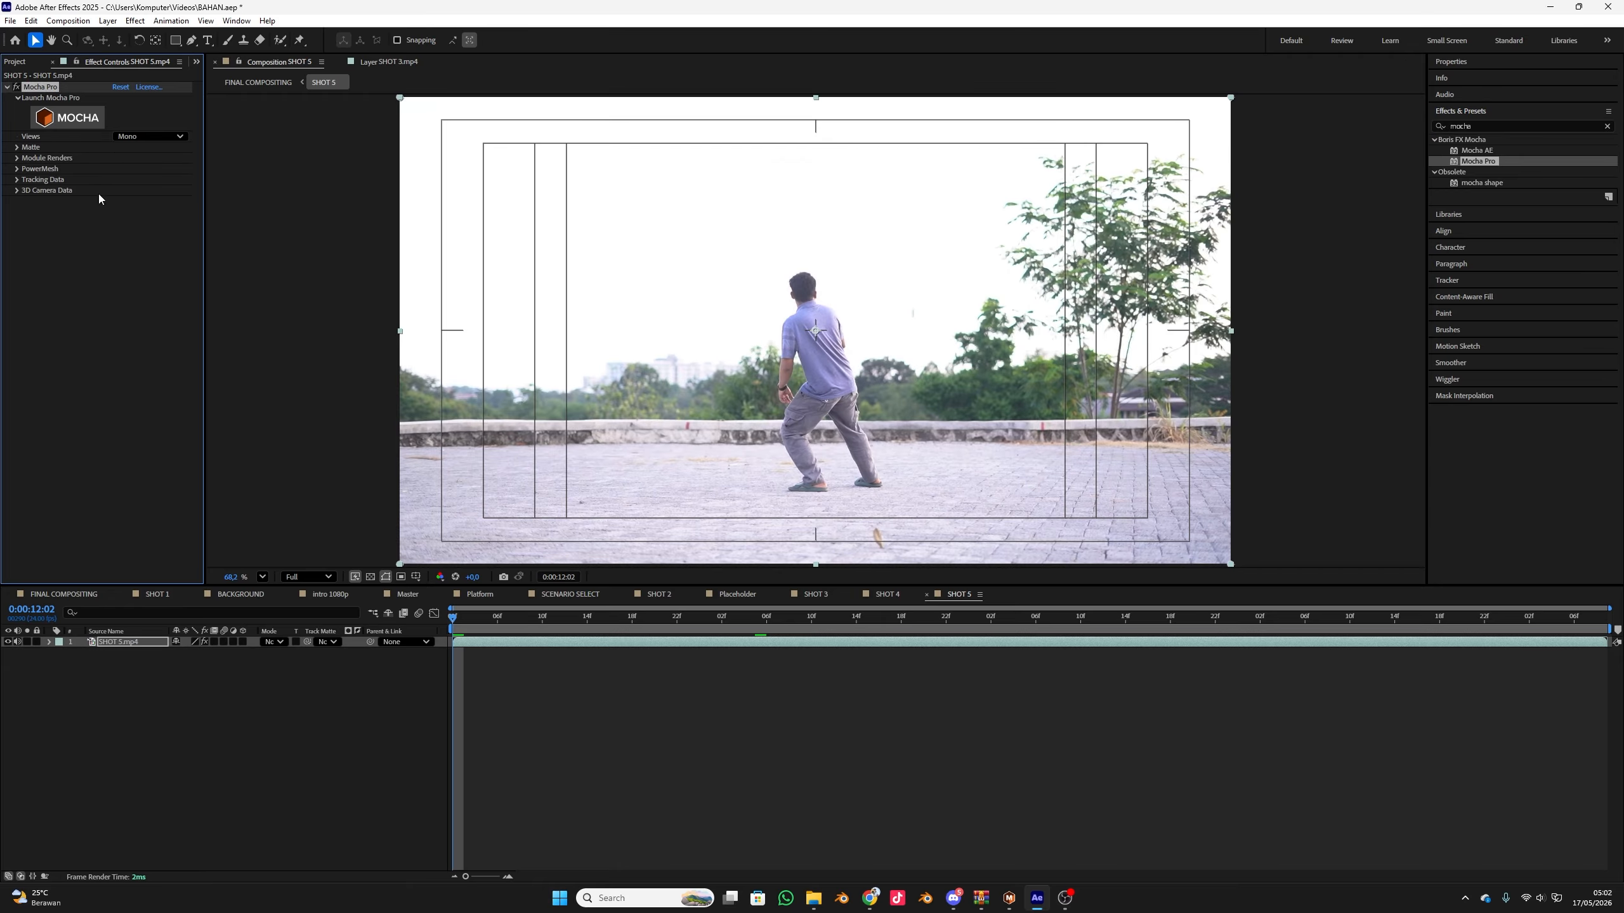
click(86, 122)
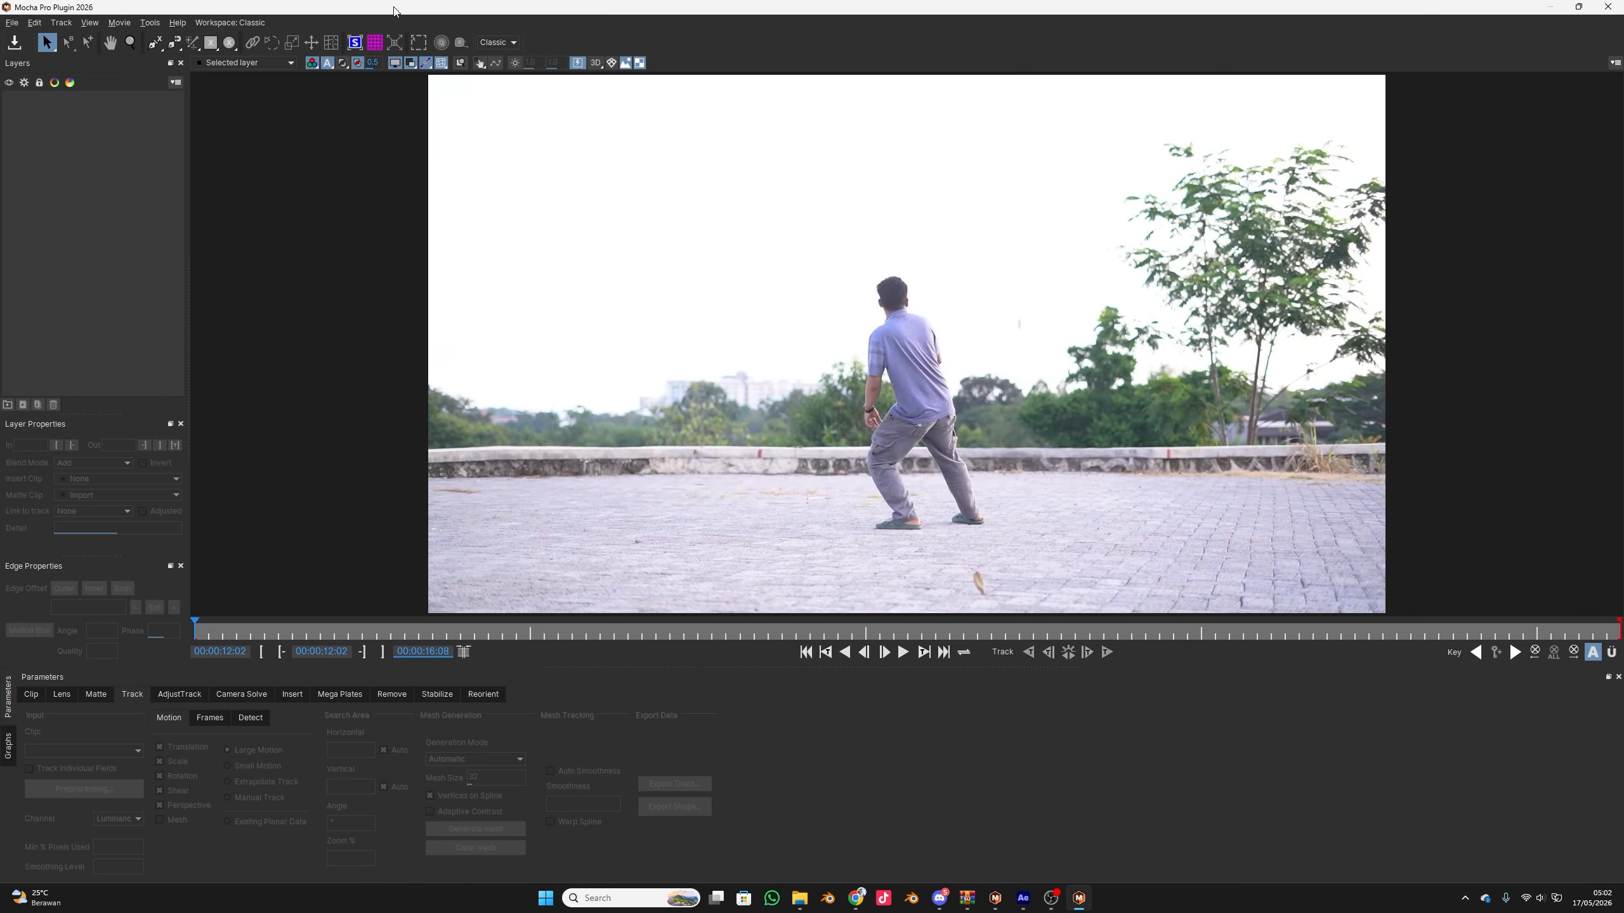
Switch the Mocha workspace to Essentials and back to Classic
click(230, 23)
click(218, 64)
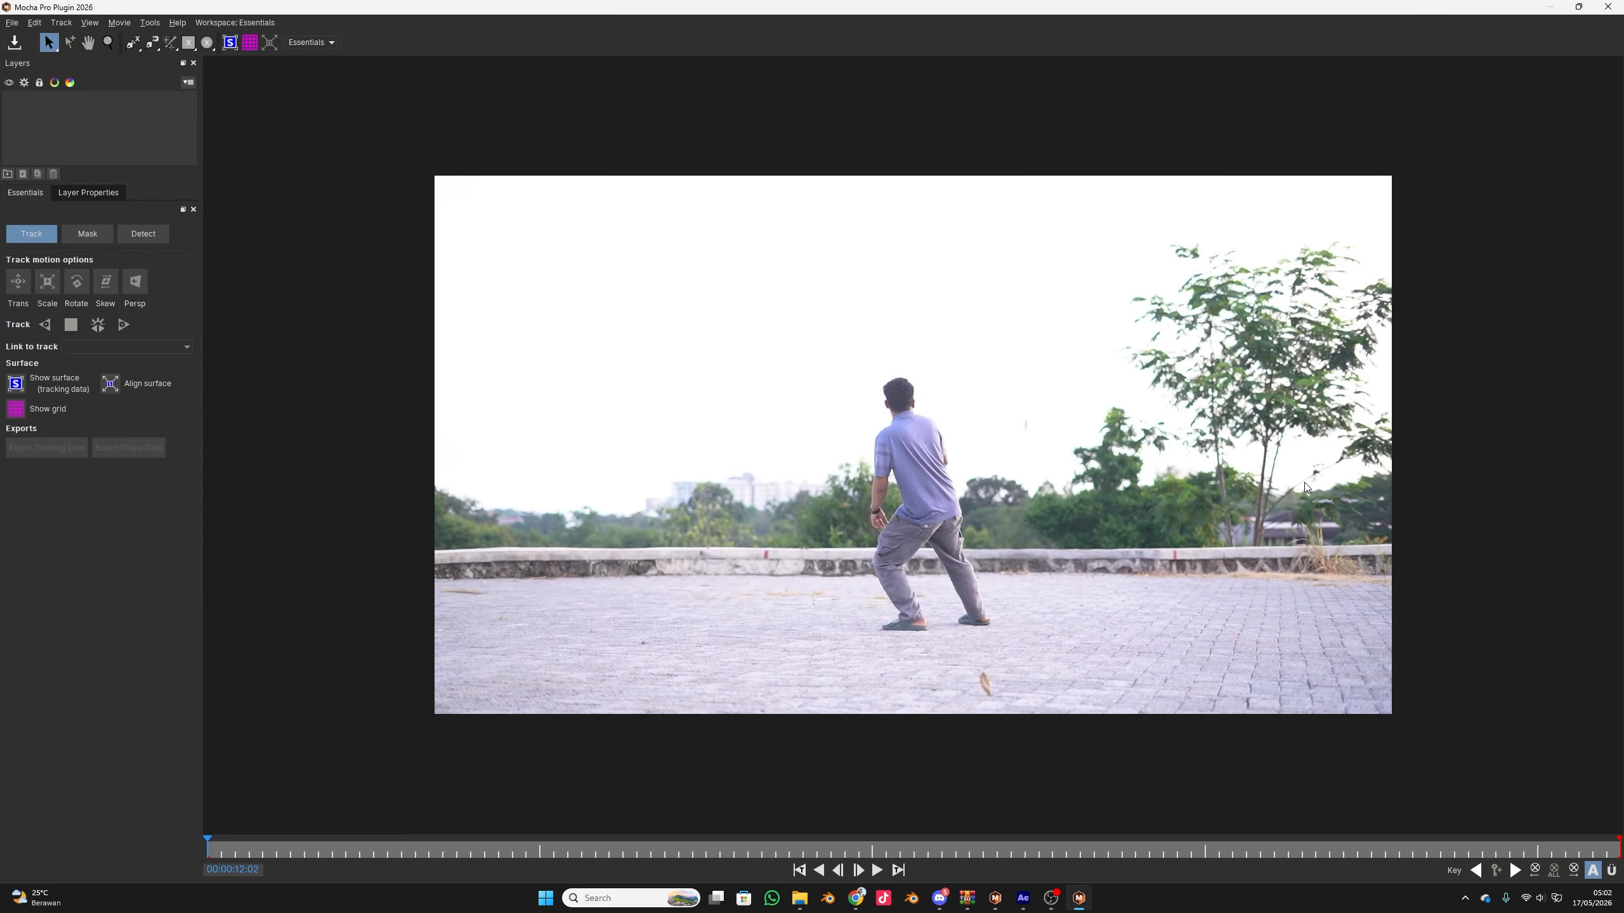
click(243, 23)
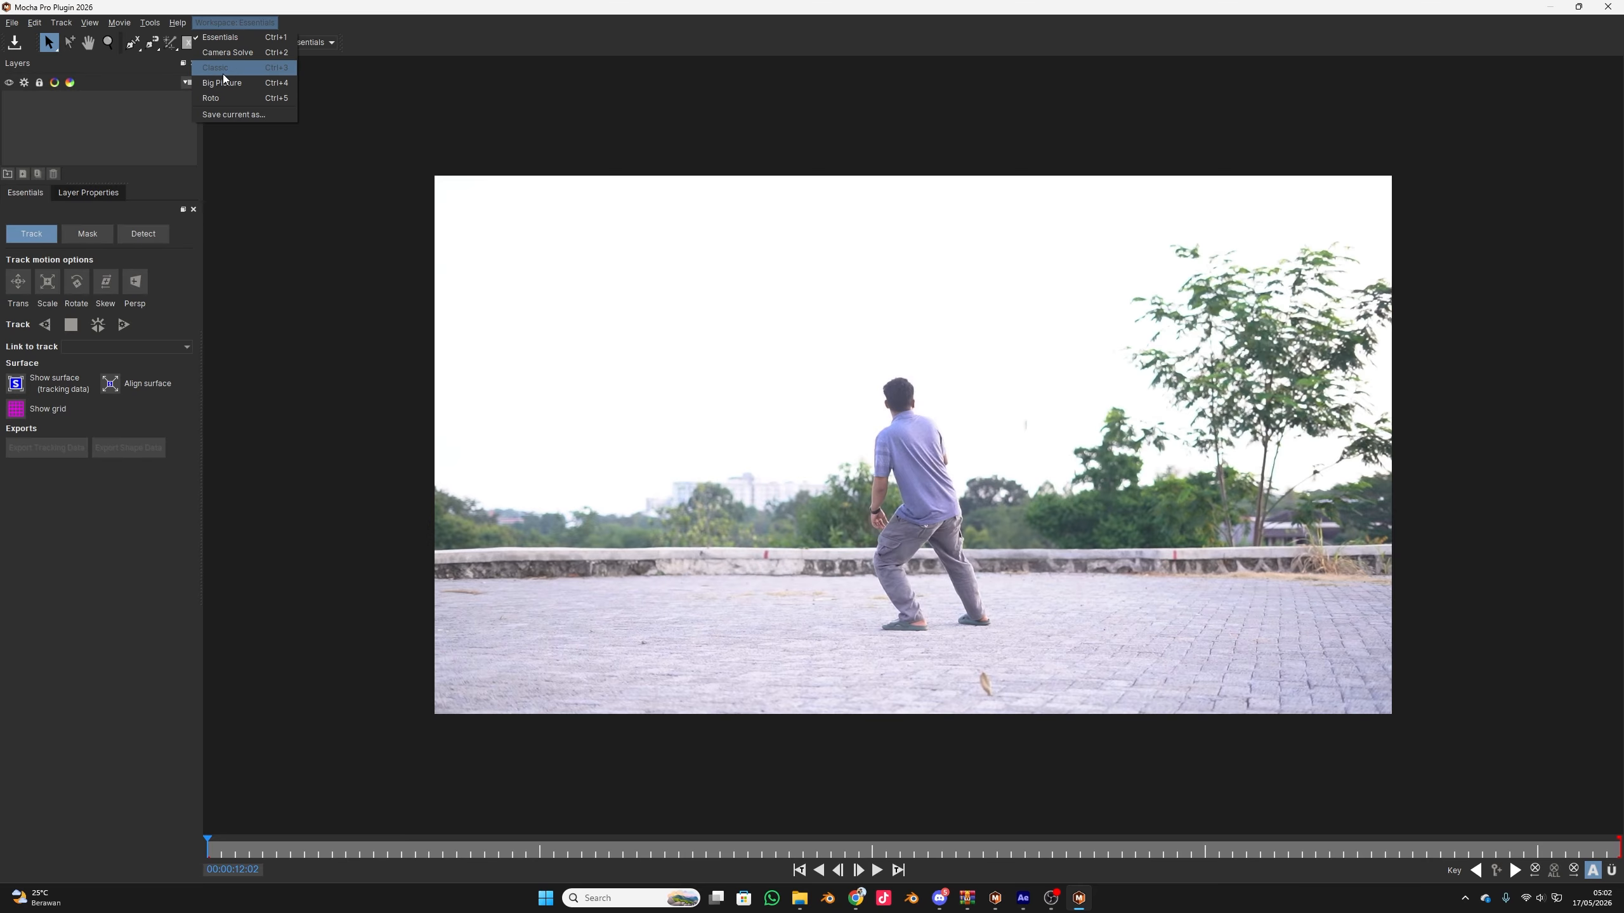
click(221, 68)
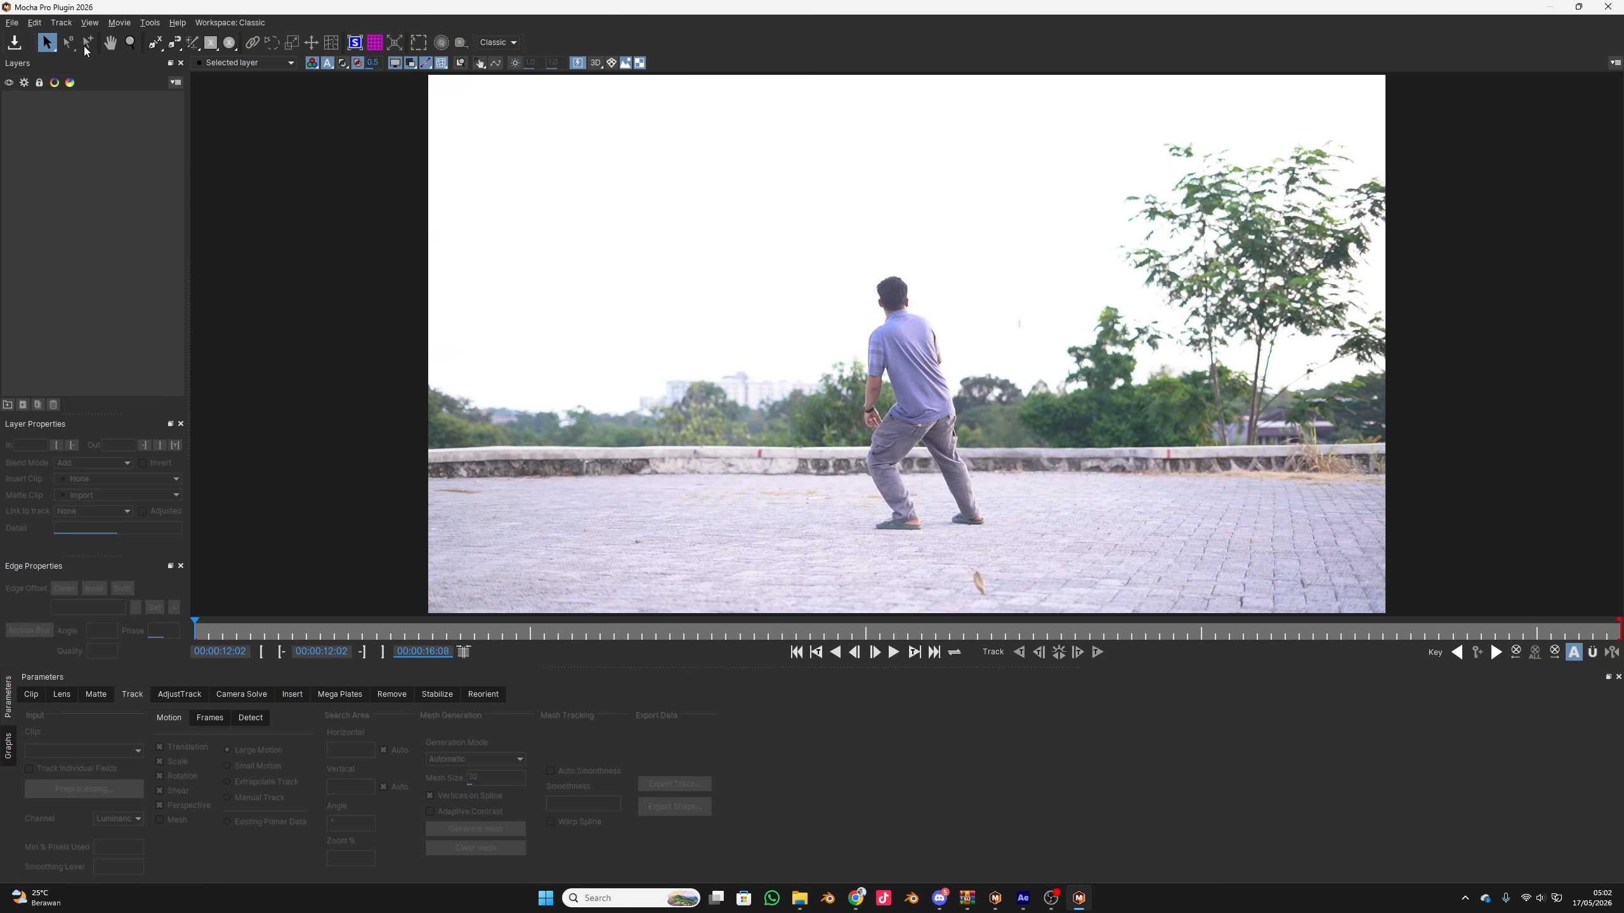
Start a new Mask ML layer and mark the man's head and shirt with mask points
click(192, 43)
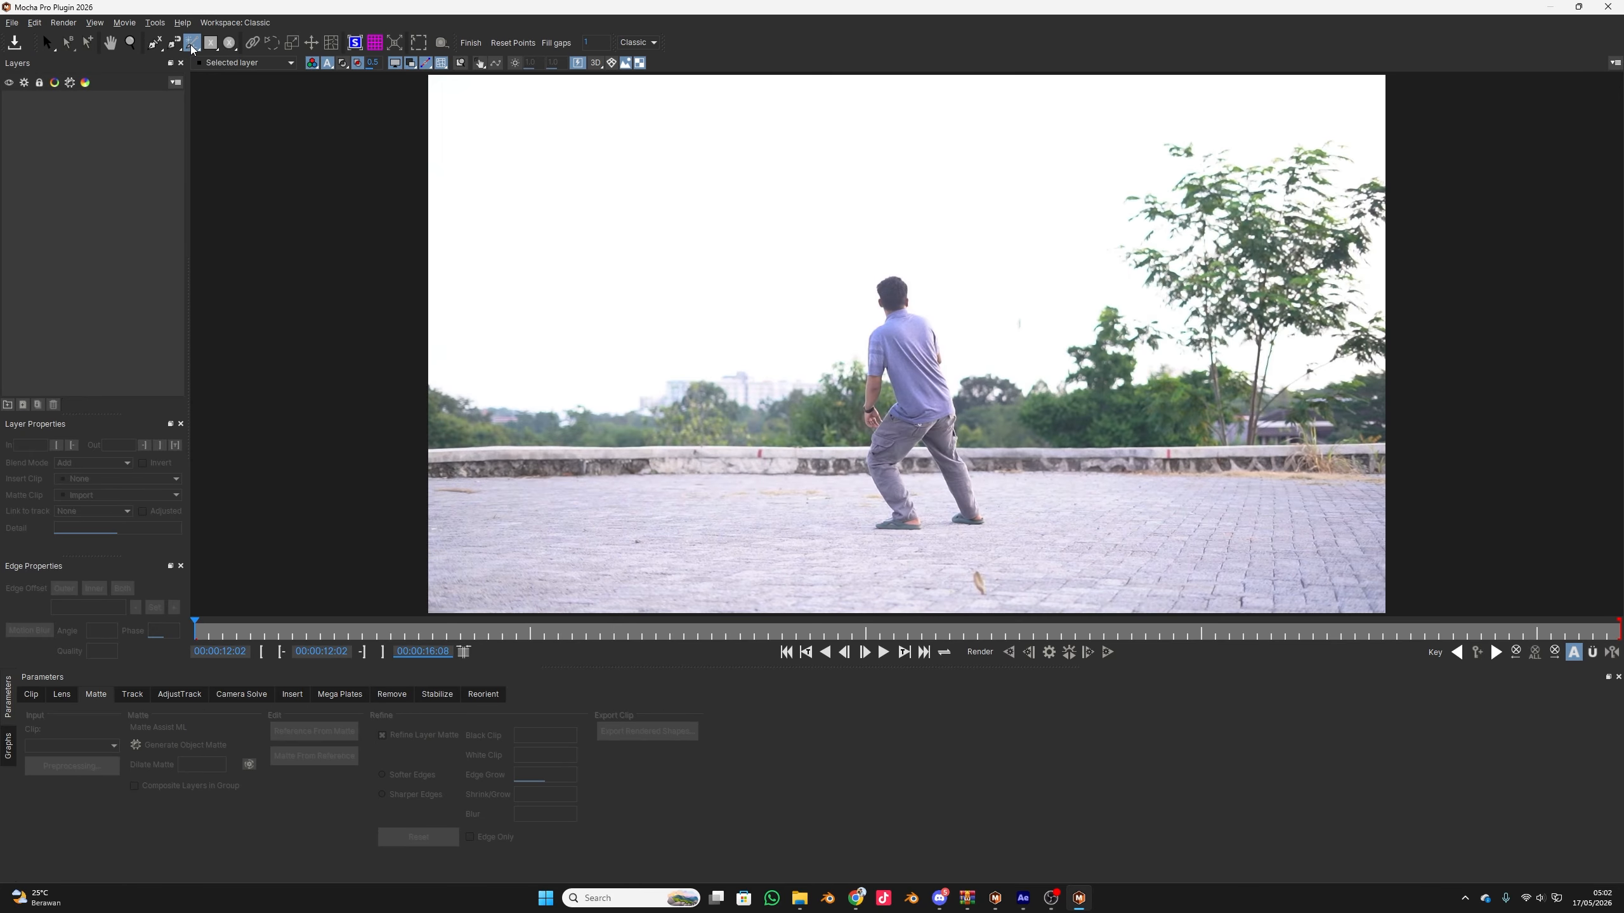
scroll(968, 315, up, 2)
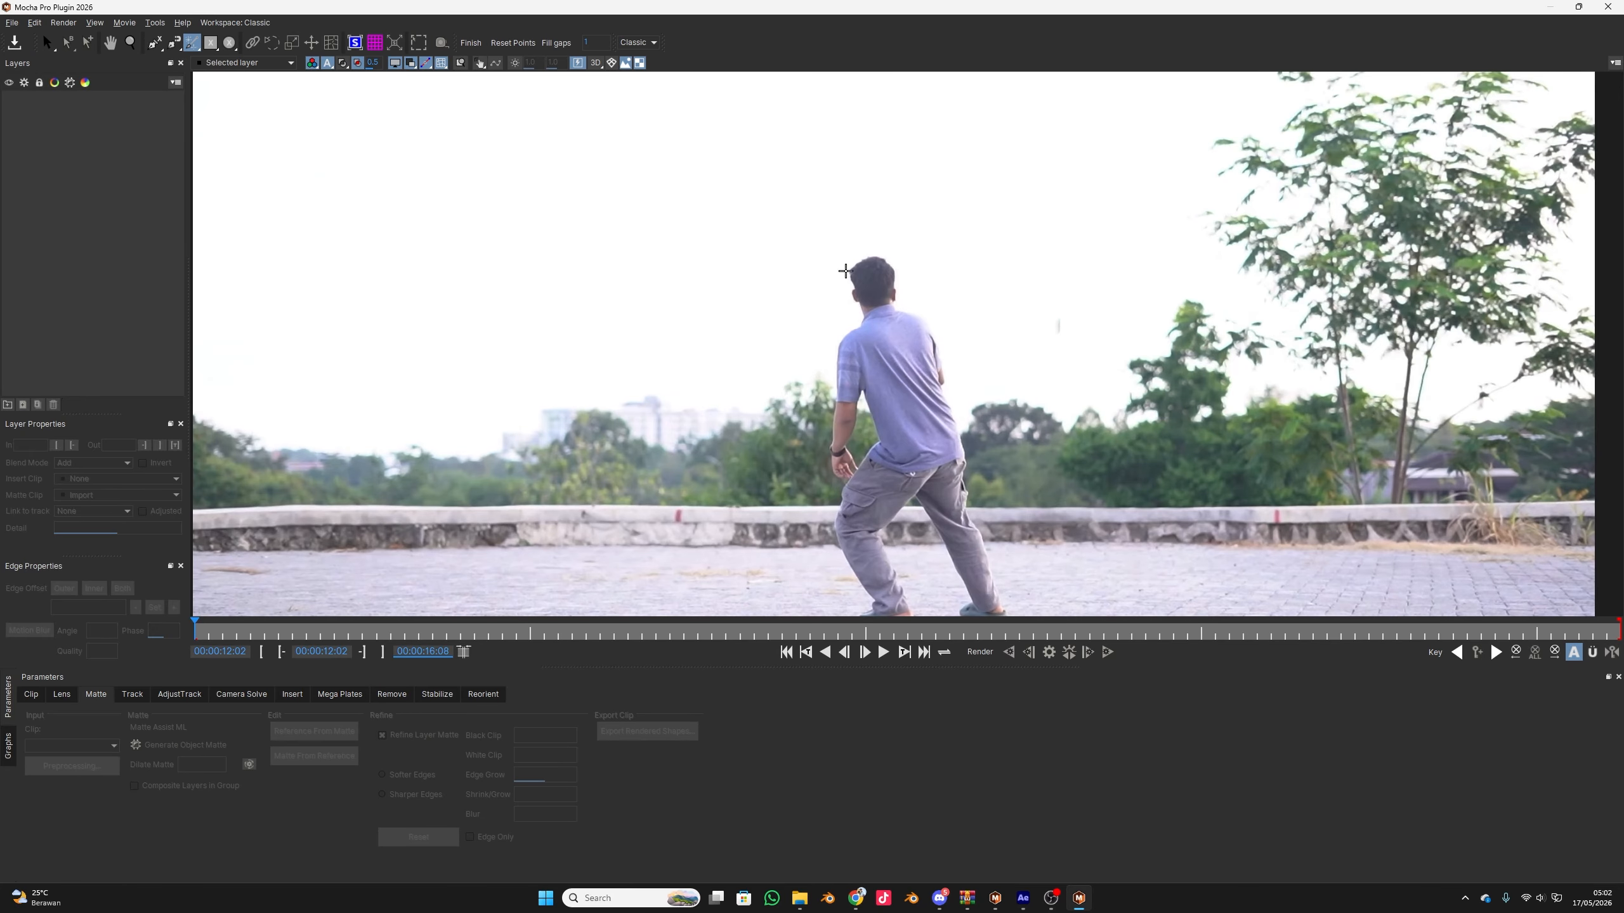
click(870, 284)
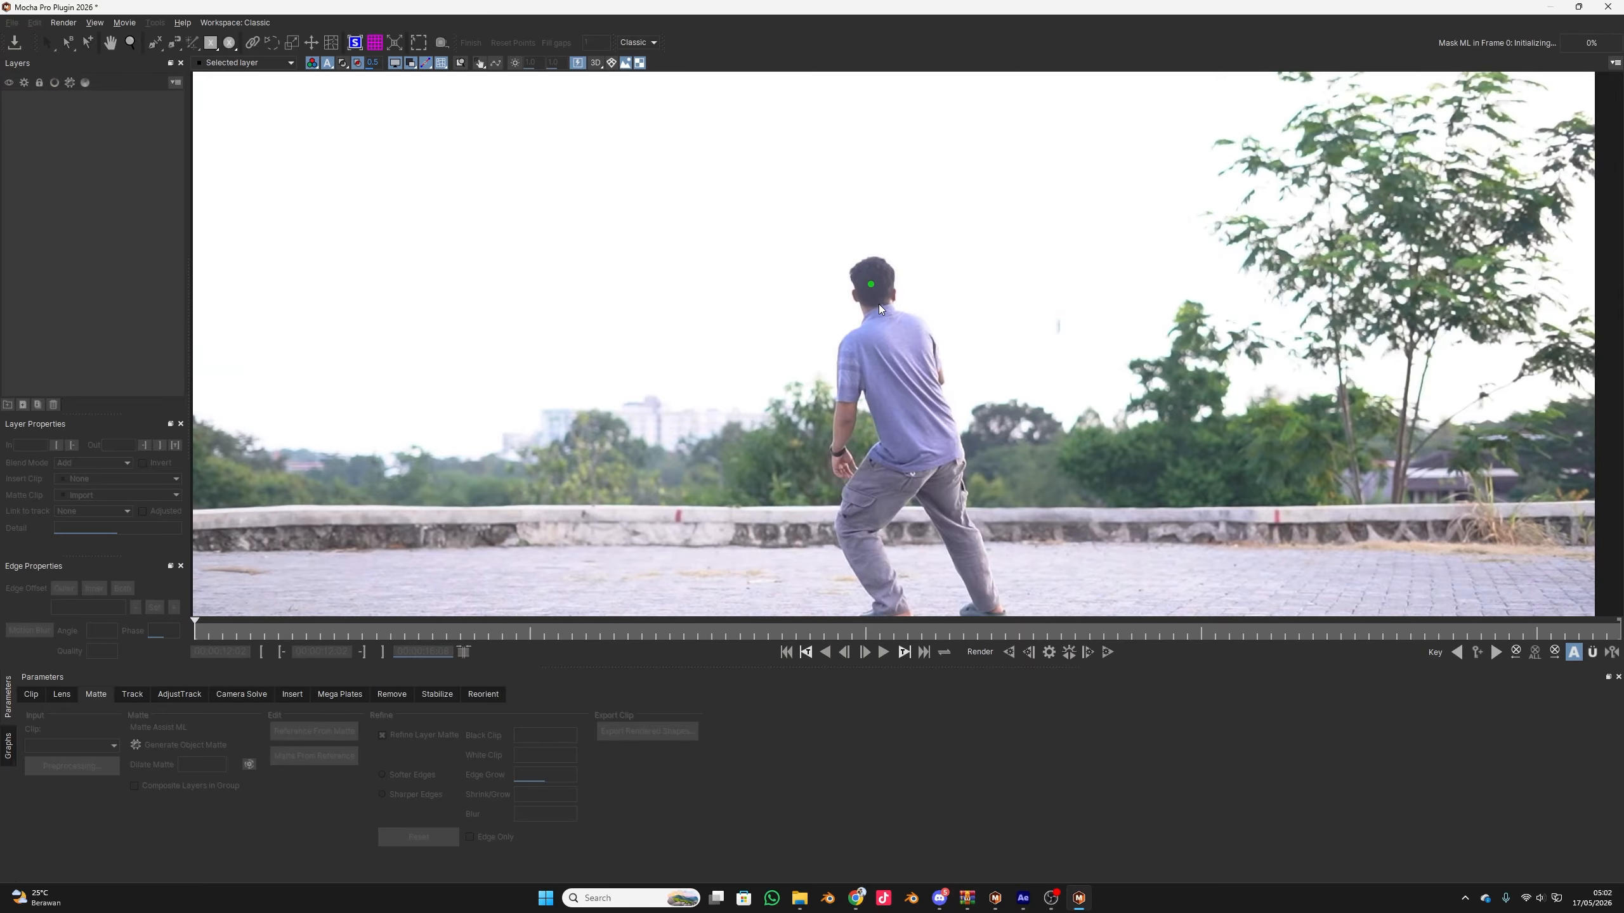
scroll(877, 301, up, 3)
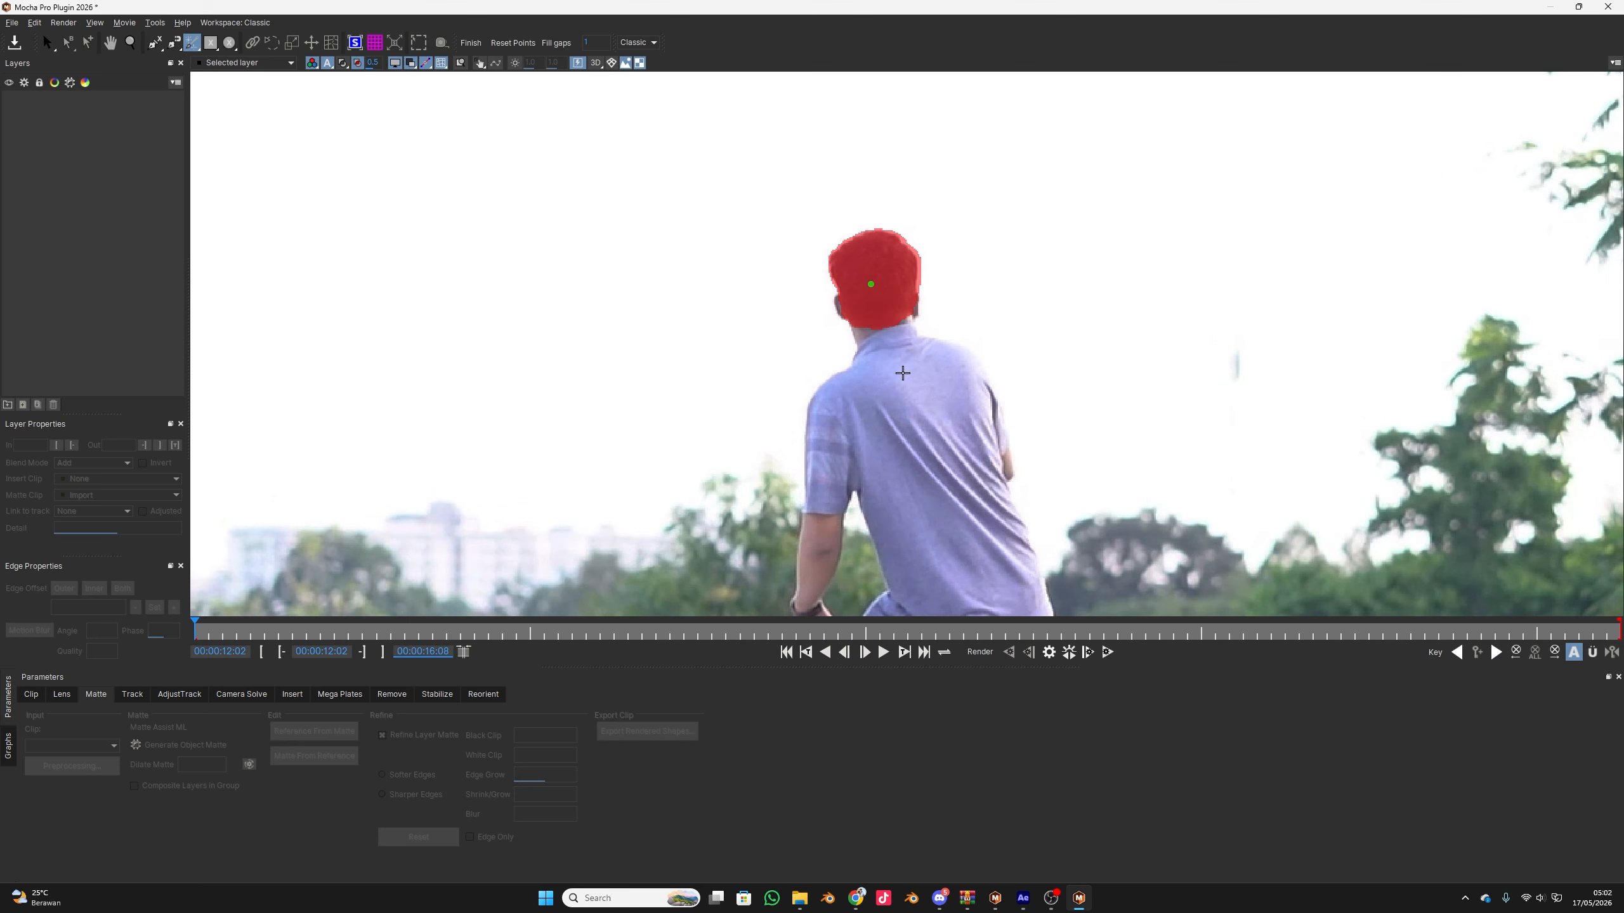
click(902, 373)
scroll(983, 454, down, 3)
drag(972, 433, 915, 214)
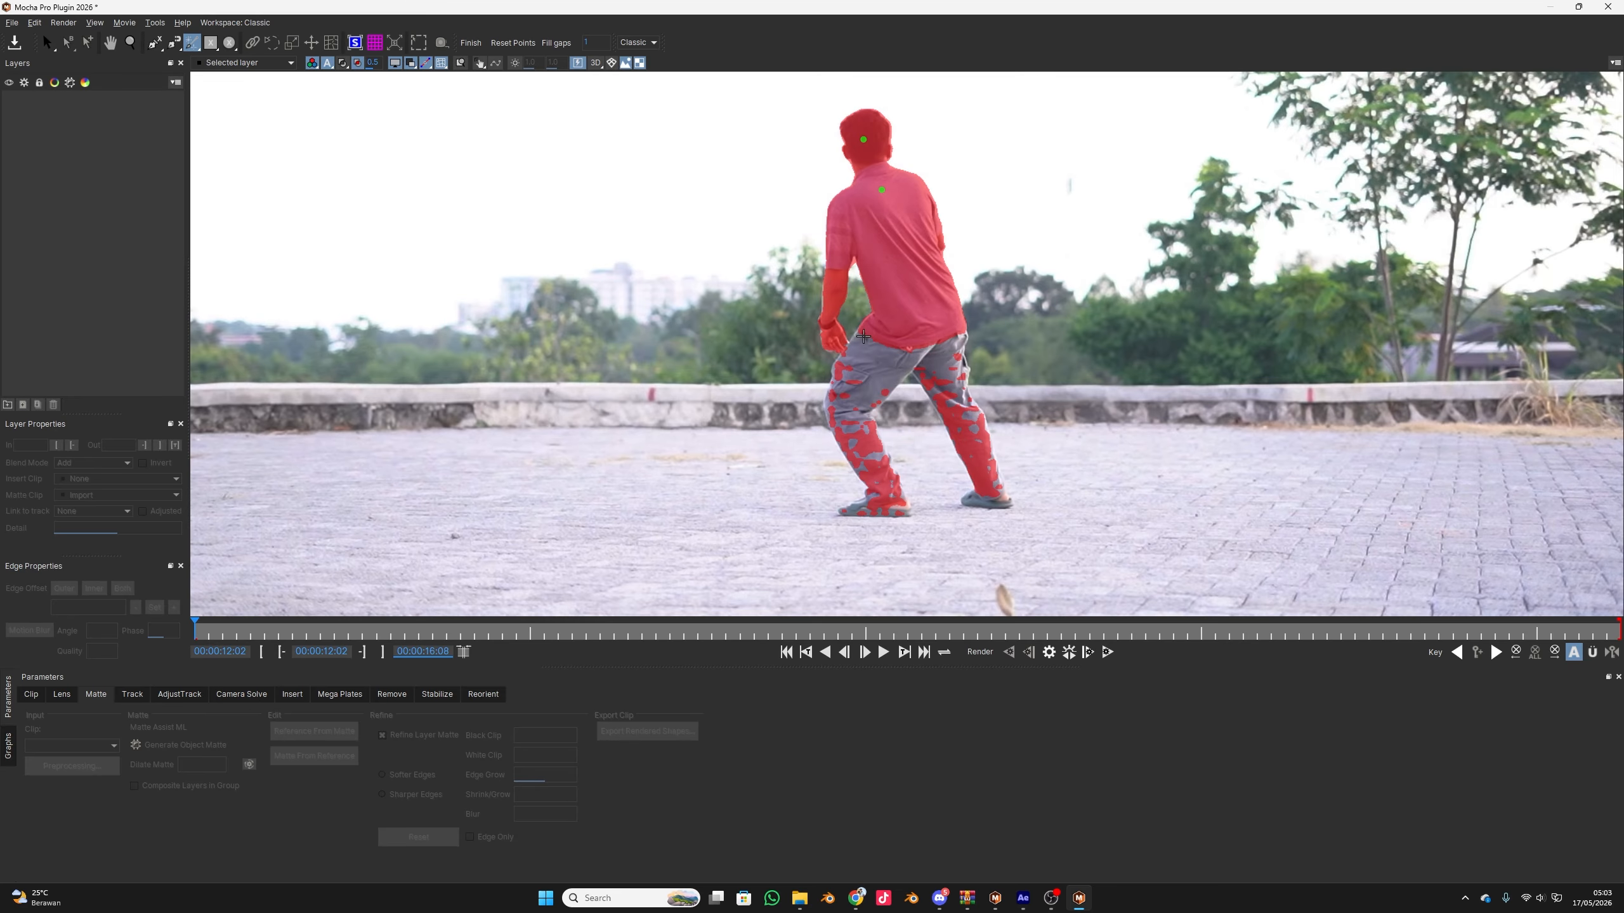
Add a mask point on the man's trousers and convert the full-body selection into a layer by switching to the Pick tool
scroll(903, 369, up, 5)
scroll(903, 370, down, 6)
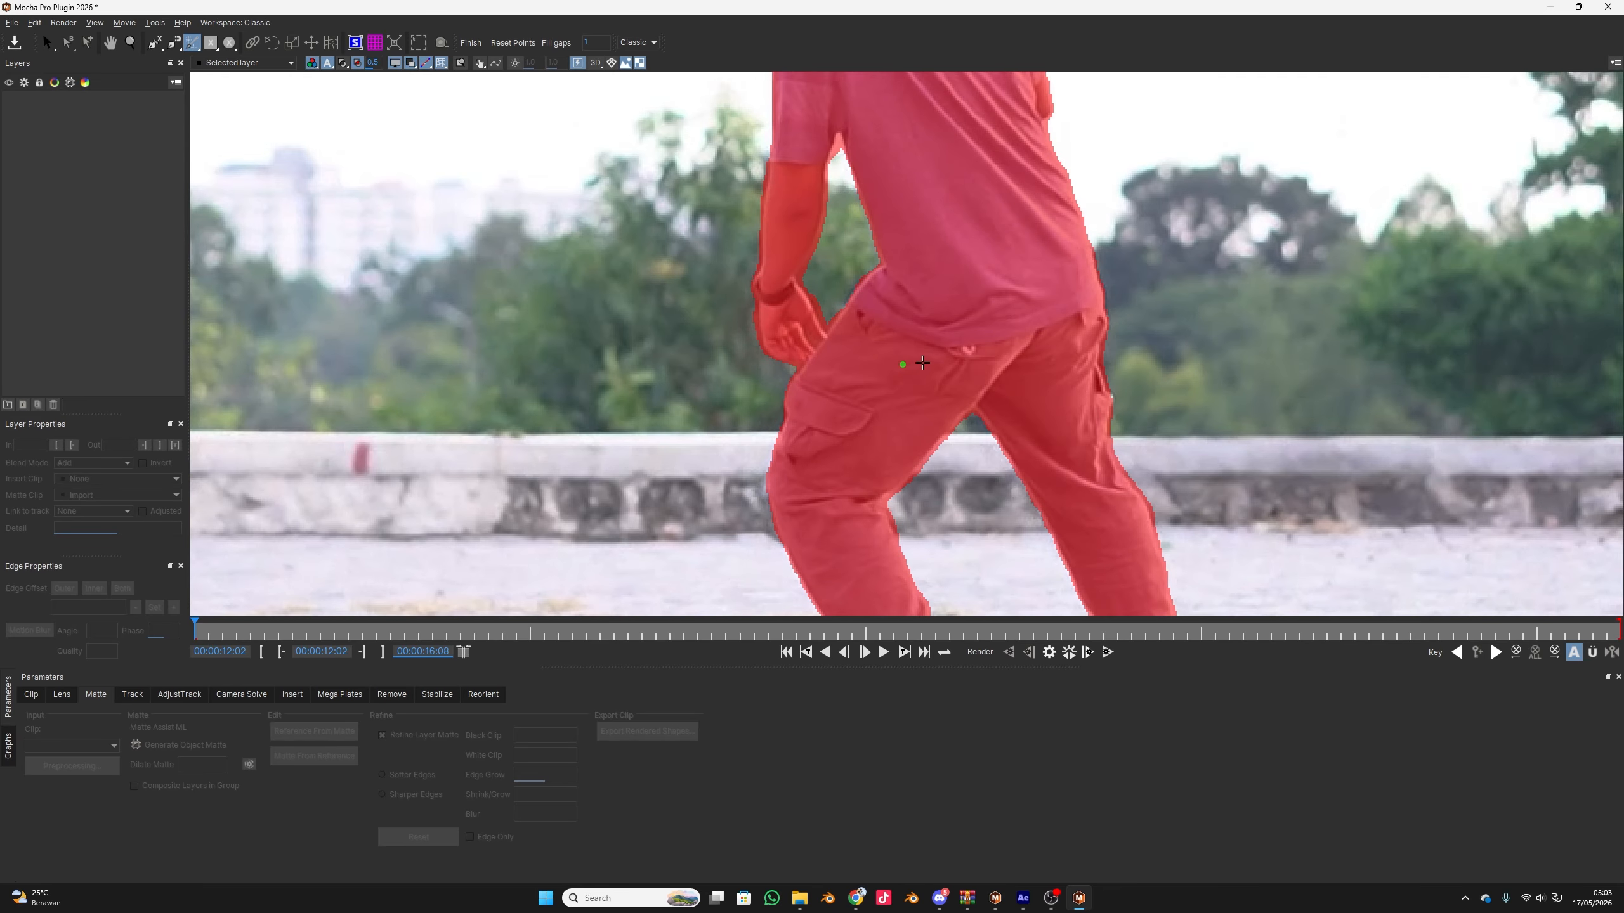
scroll(955, 403, up, 3)
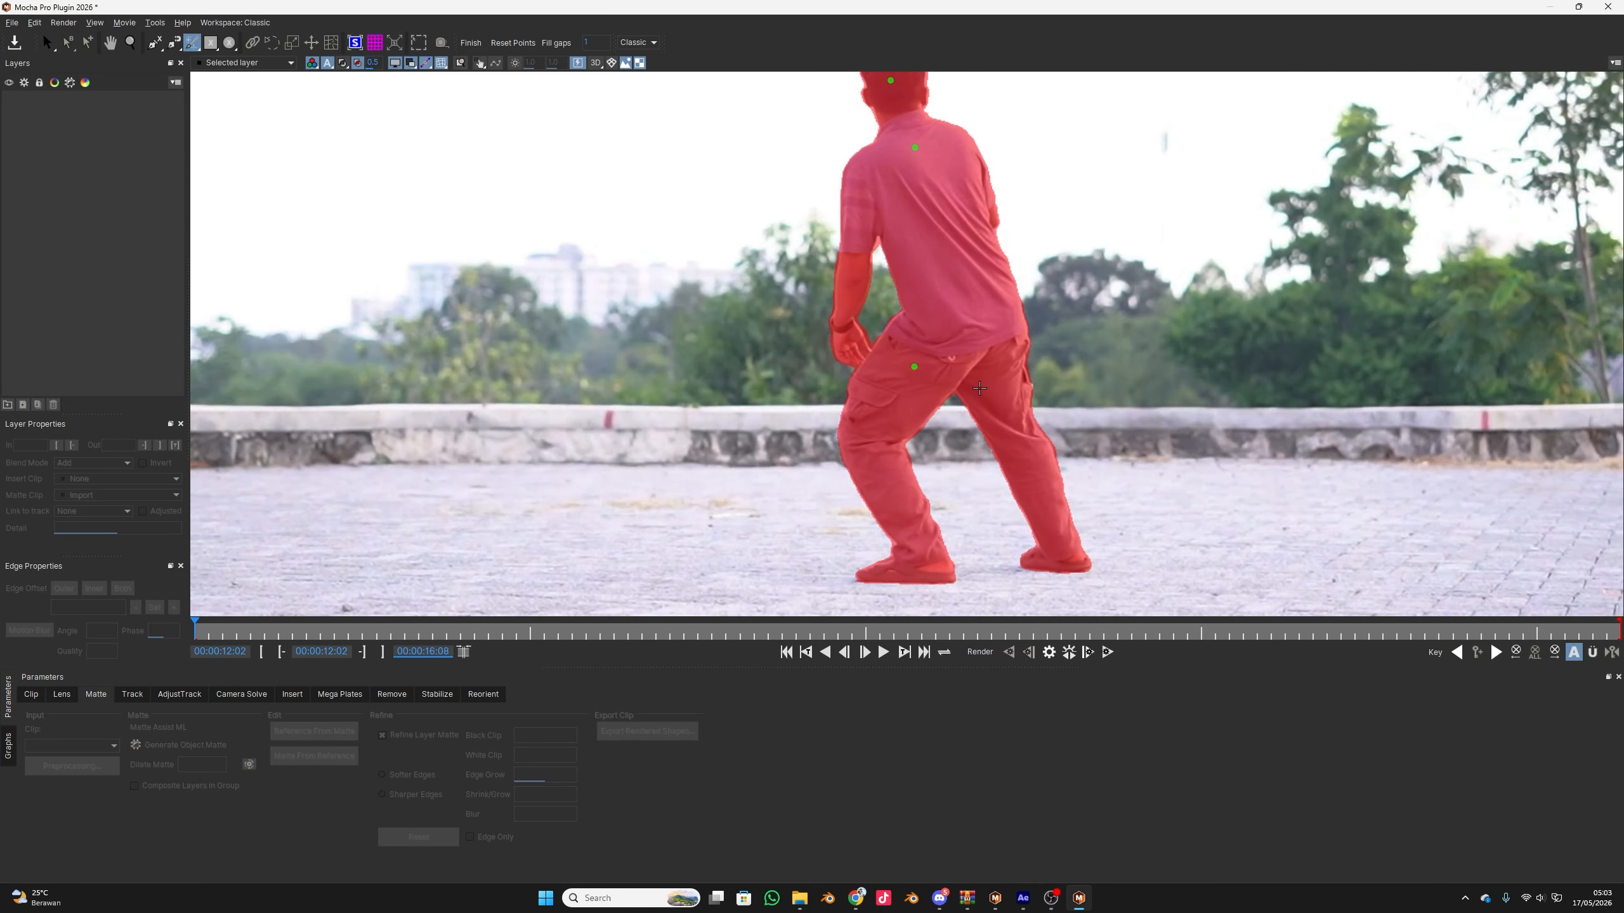
scroll(980, 389, down, 1)
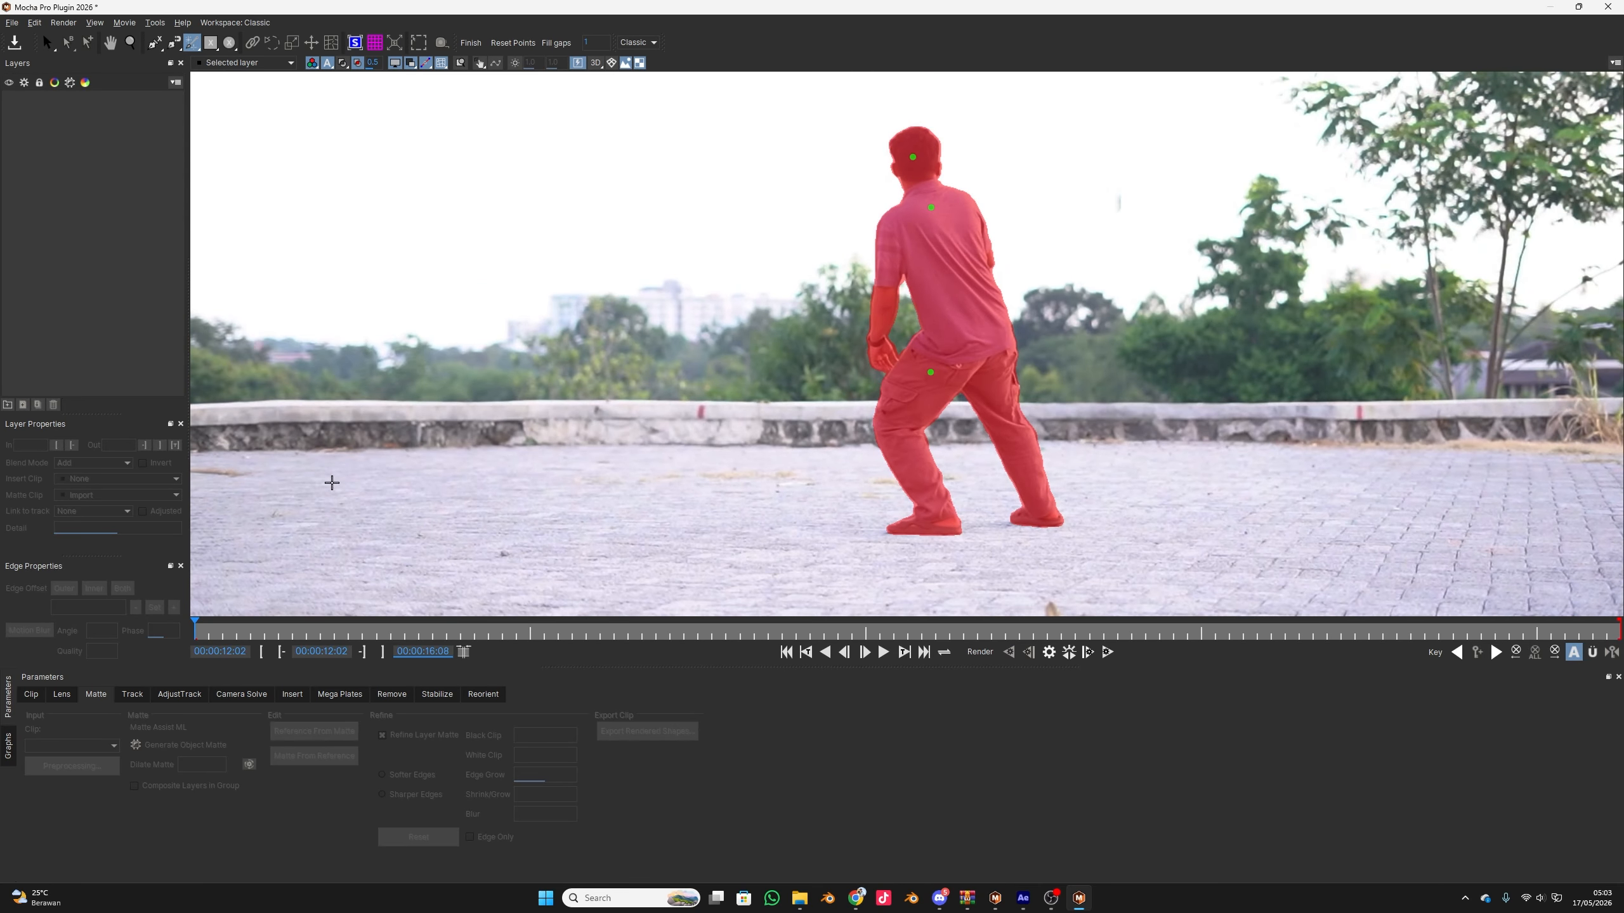
scroll(581, 434, down, 2)
scroll(956, 376, up, 1)
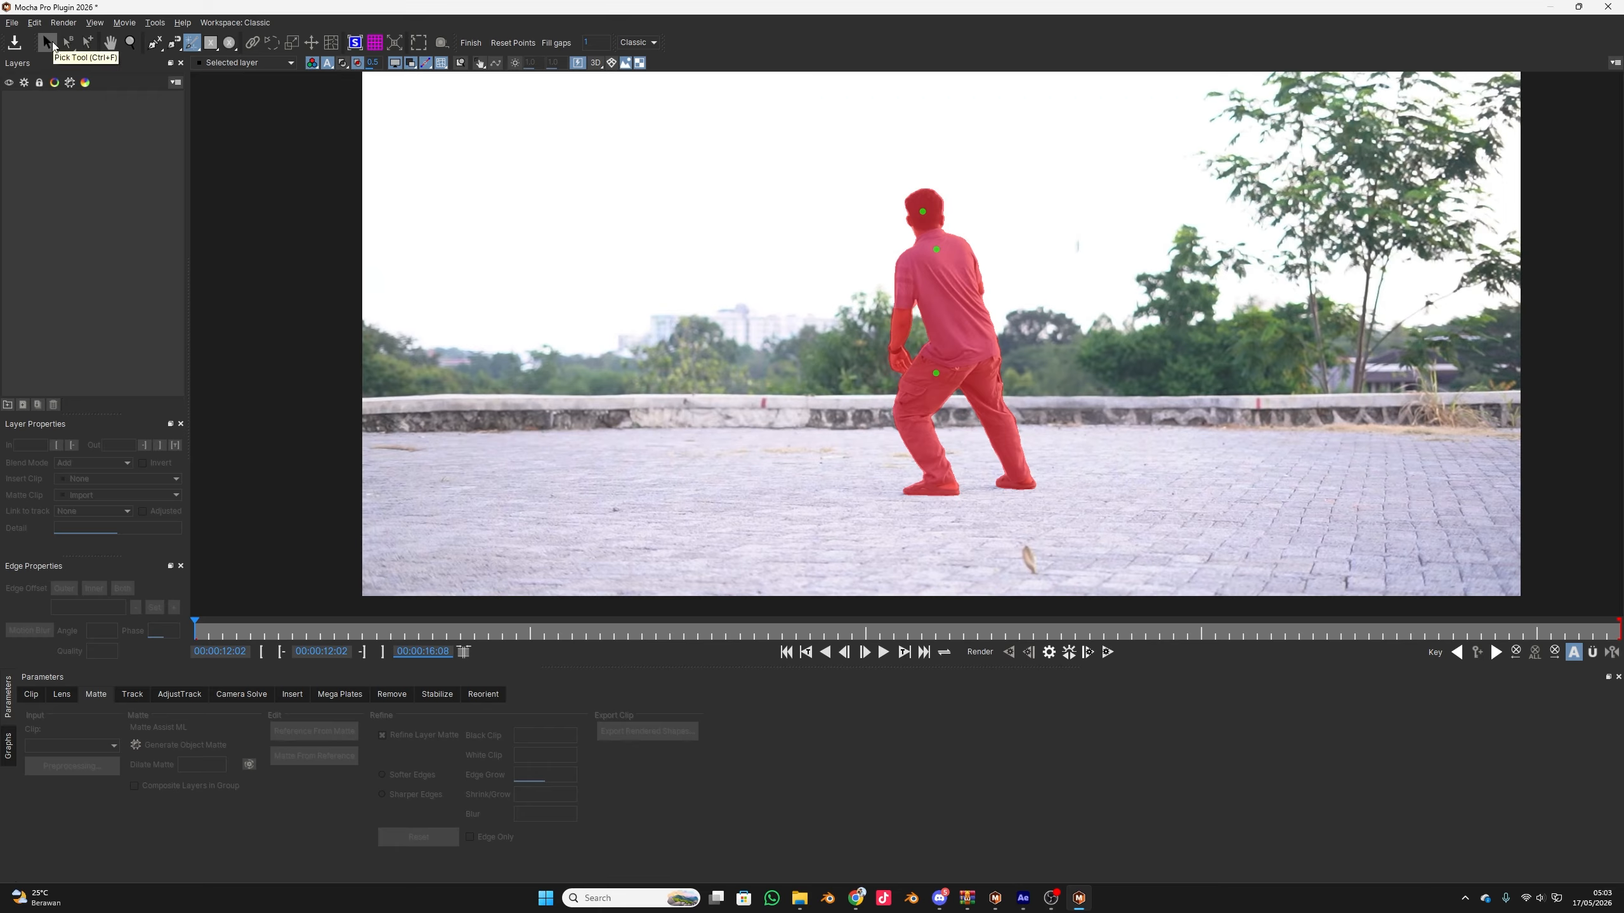
click(53, 44)
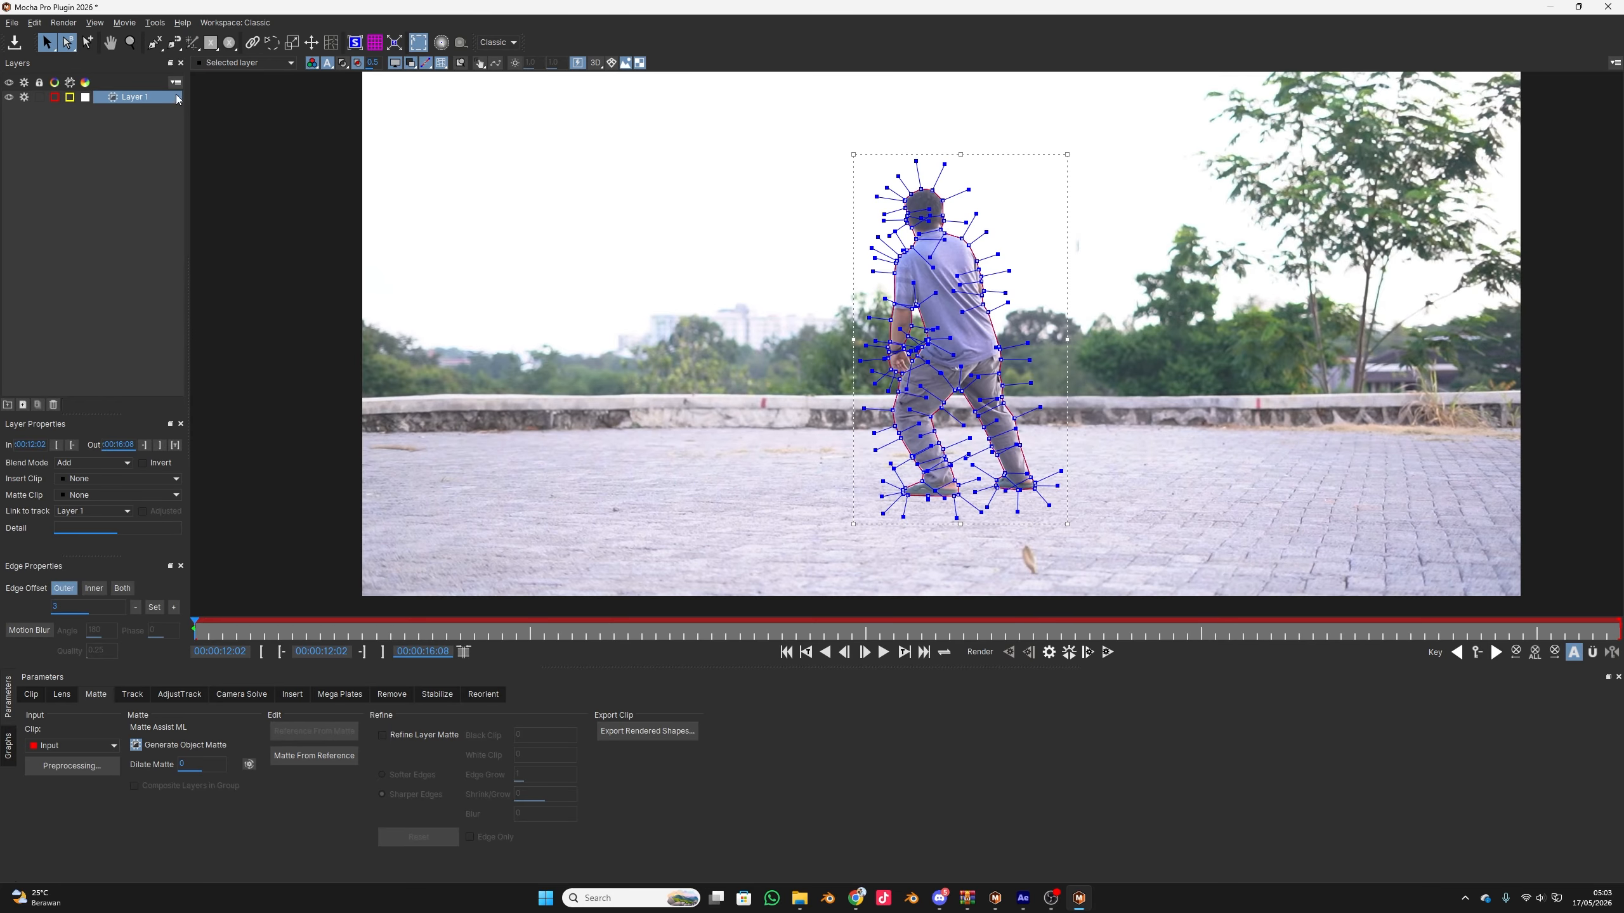
Hide the spline tangents on the mask outline around the man's body
scroll(940, 353, up, 3)
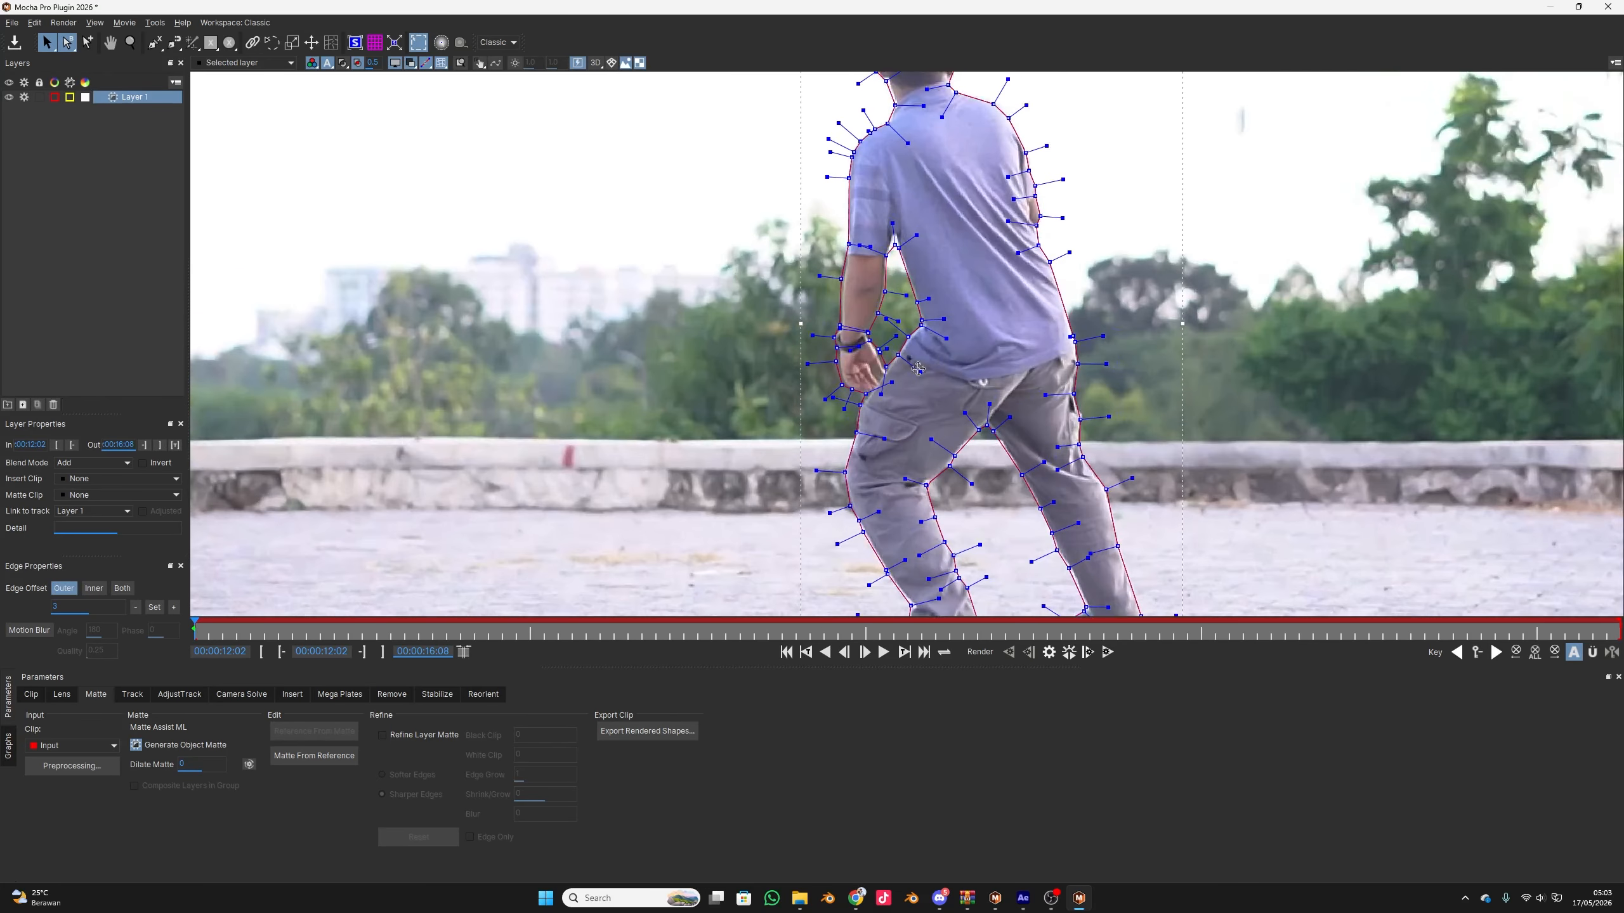
drag(244, 636, 146, 621)
key(x)
drag(804, 191, 708, 276)
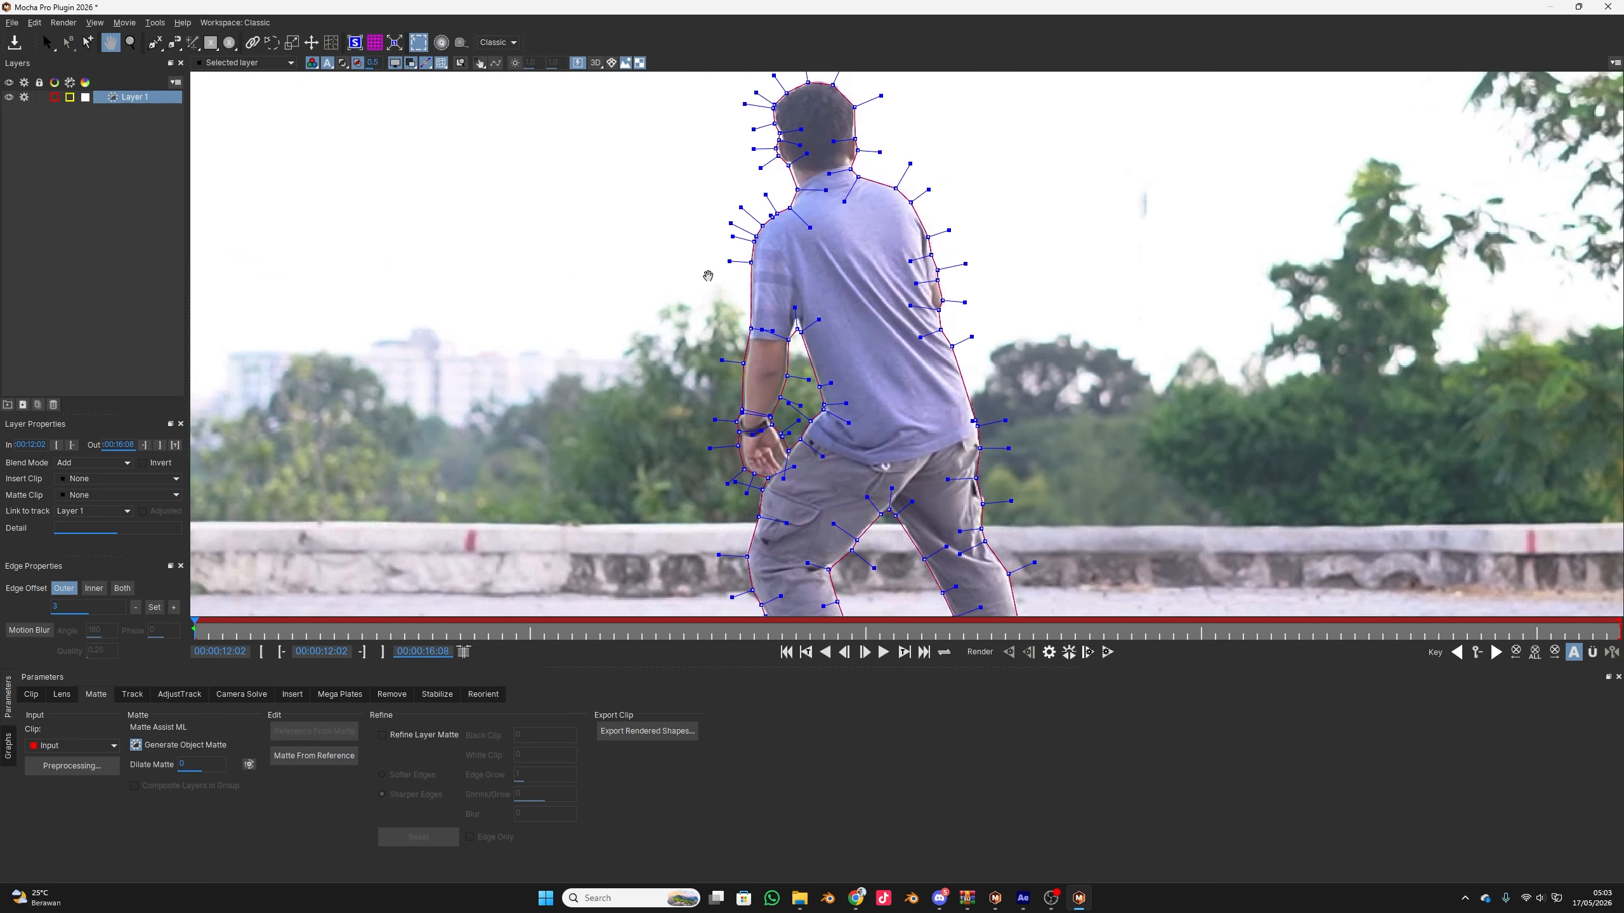
key(s)
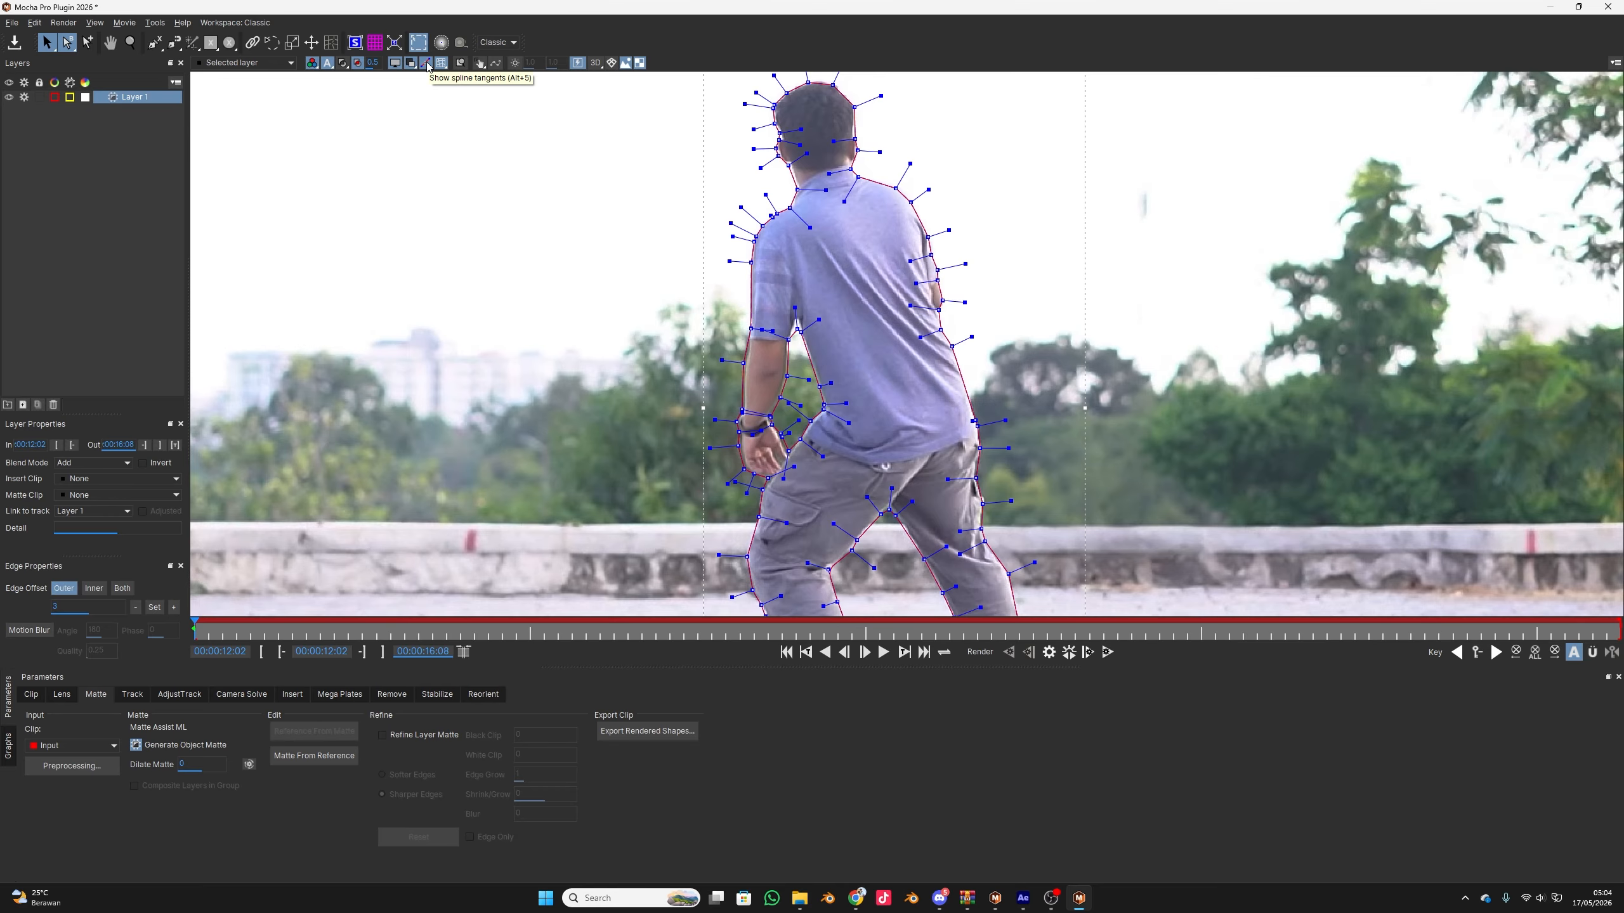
click(426, 63)
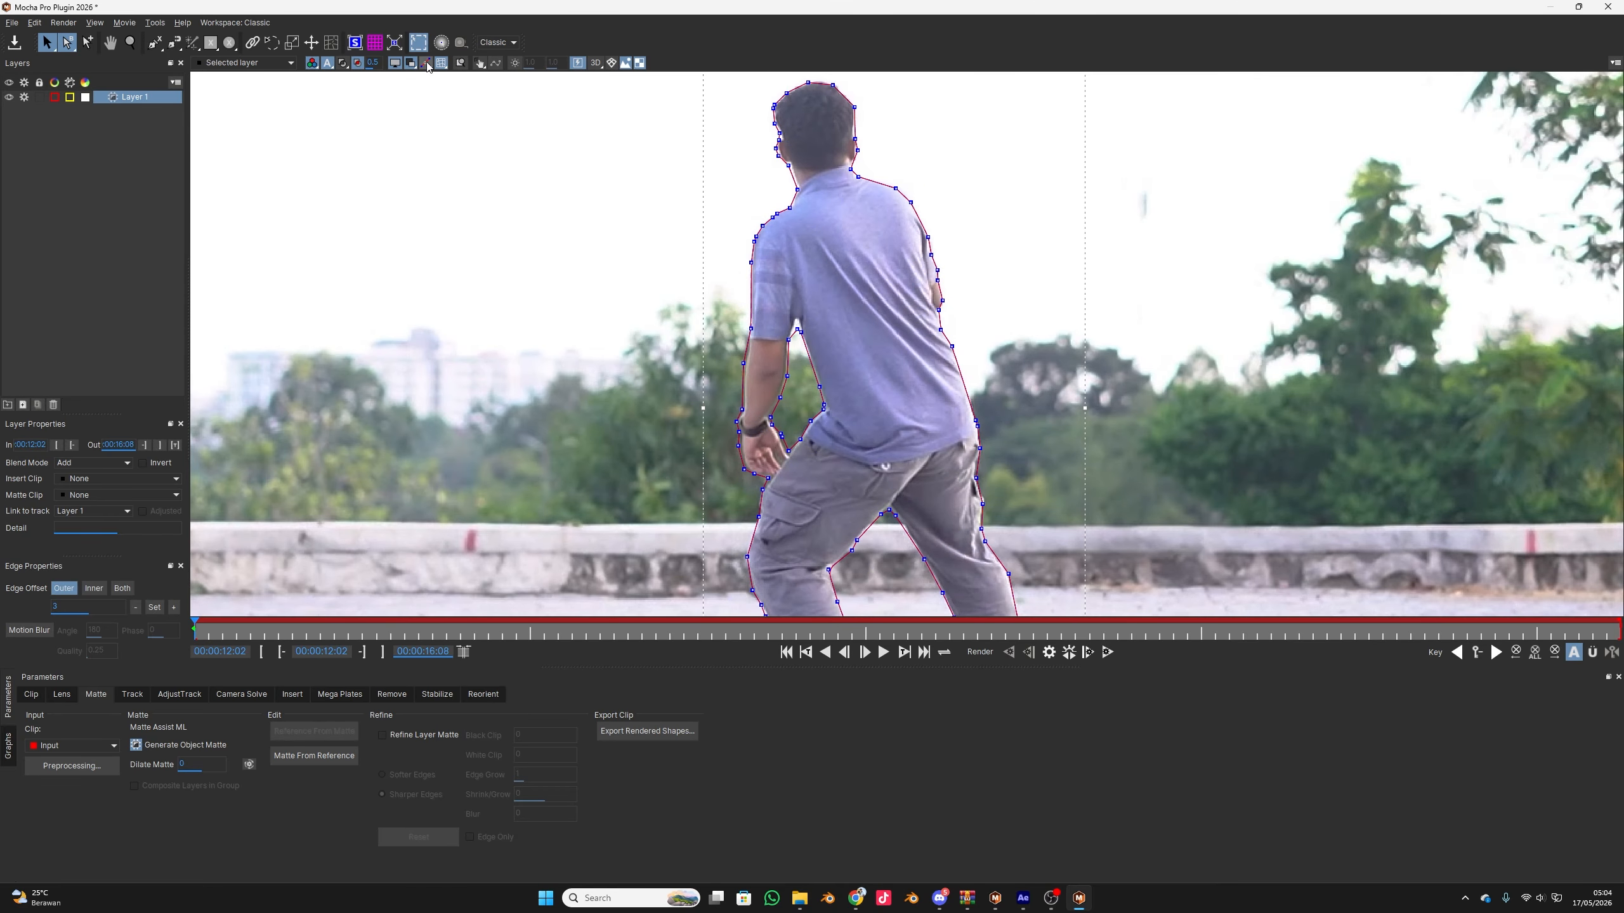
Render the matte of Layer 1 for the current frame only
scroll(1177, 462, down, 1)
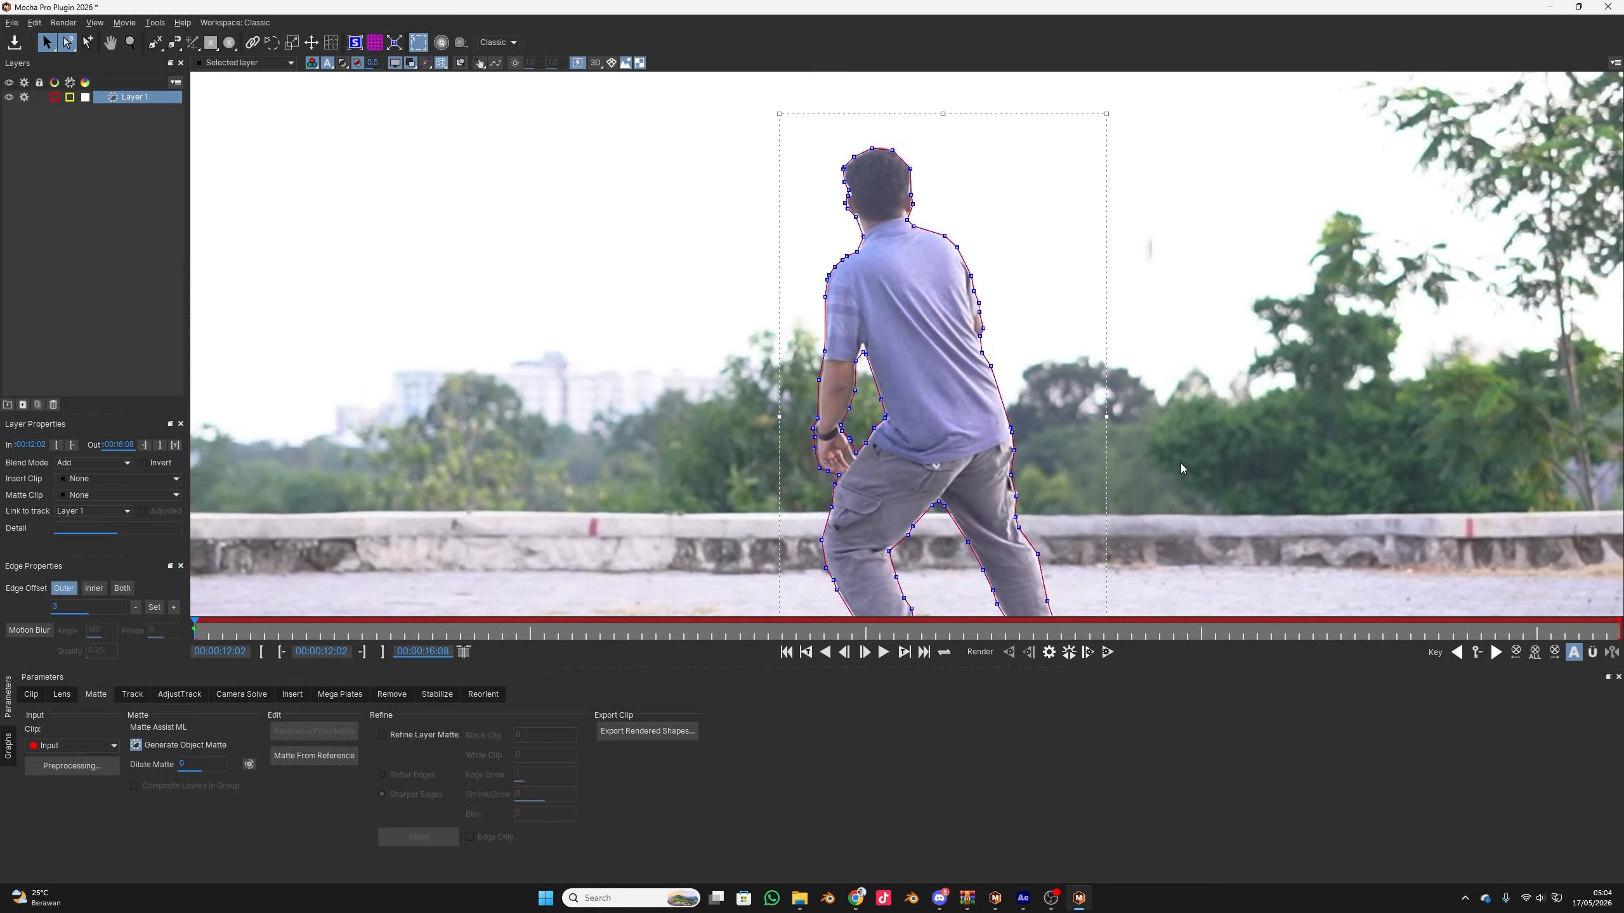
scroll(1180, 463, down, 1)
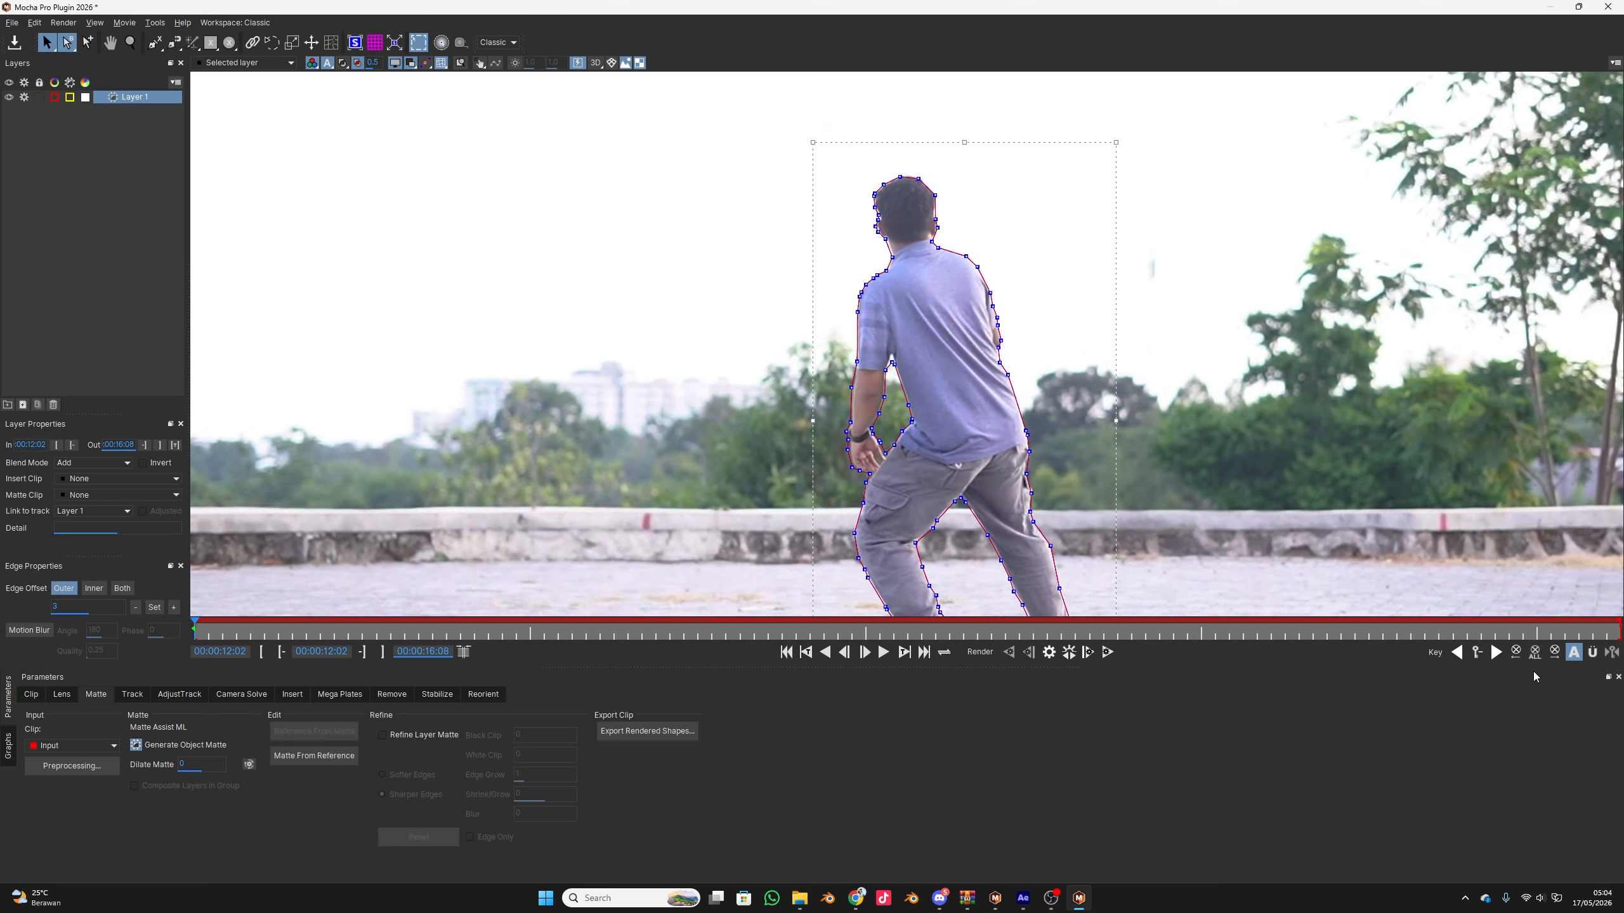
click(1049, 652)
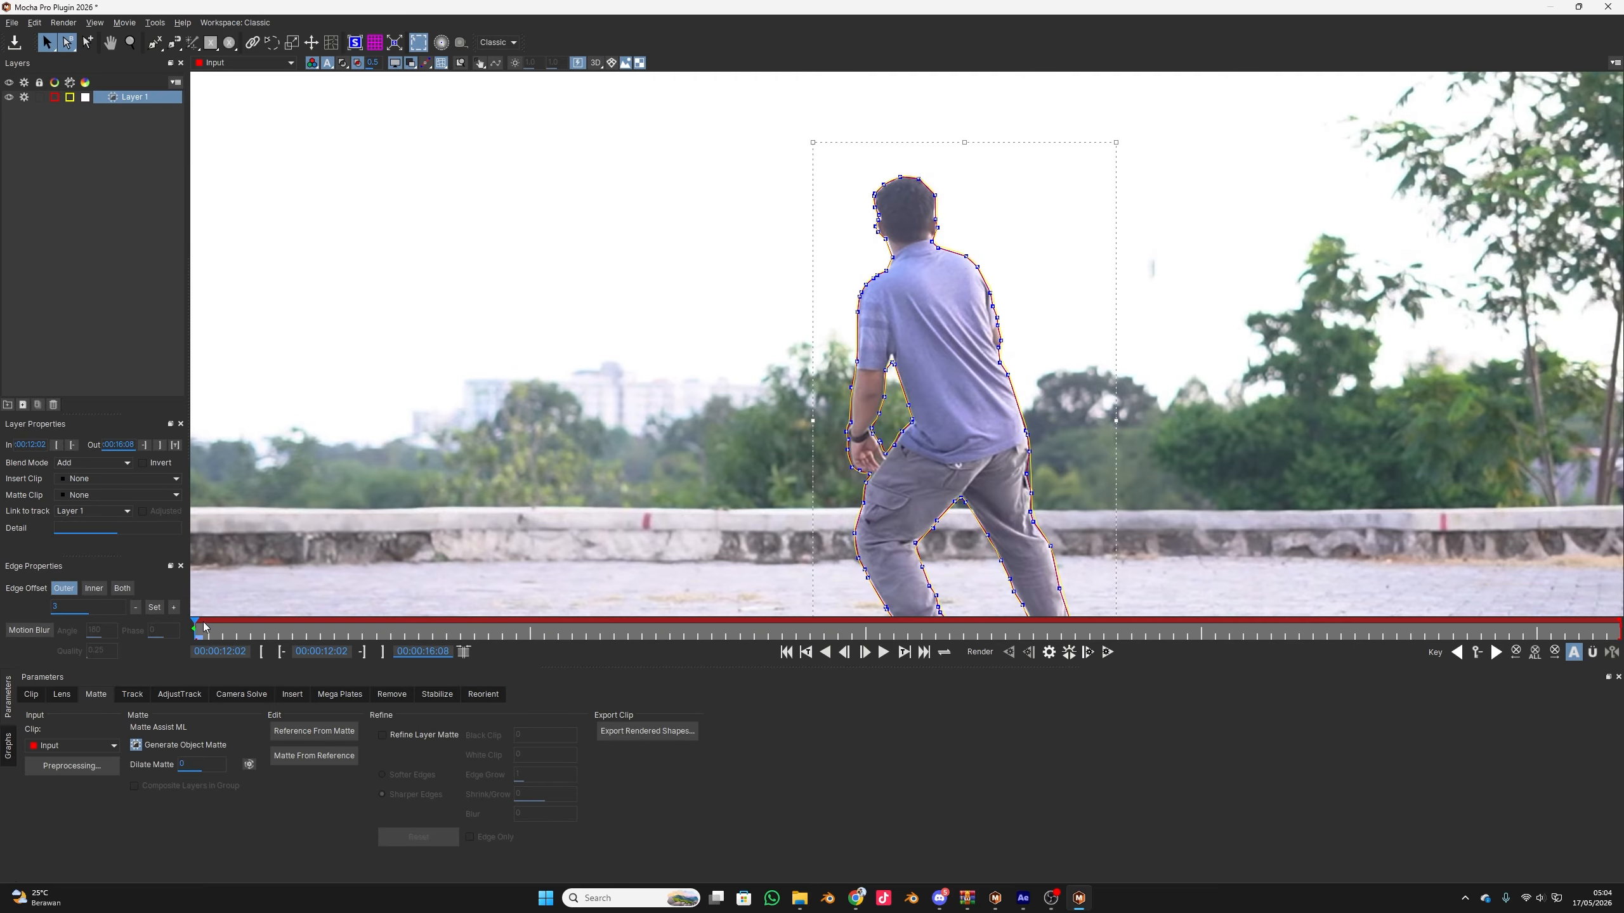
Inspect the matte edge around the man and render the matte forwards through the rest of the clip
scroll(813, 359, up, 5)
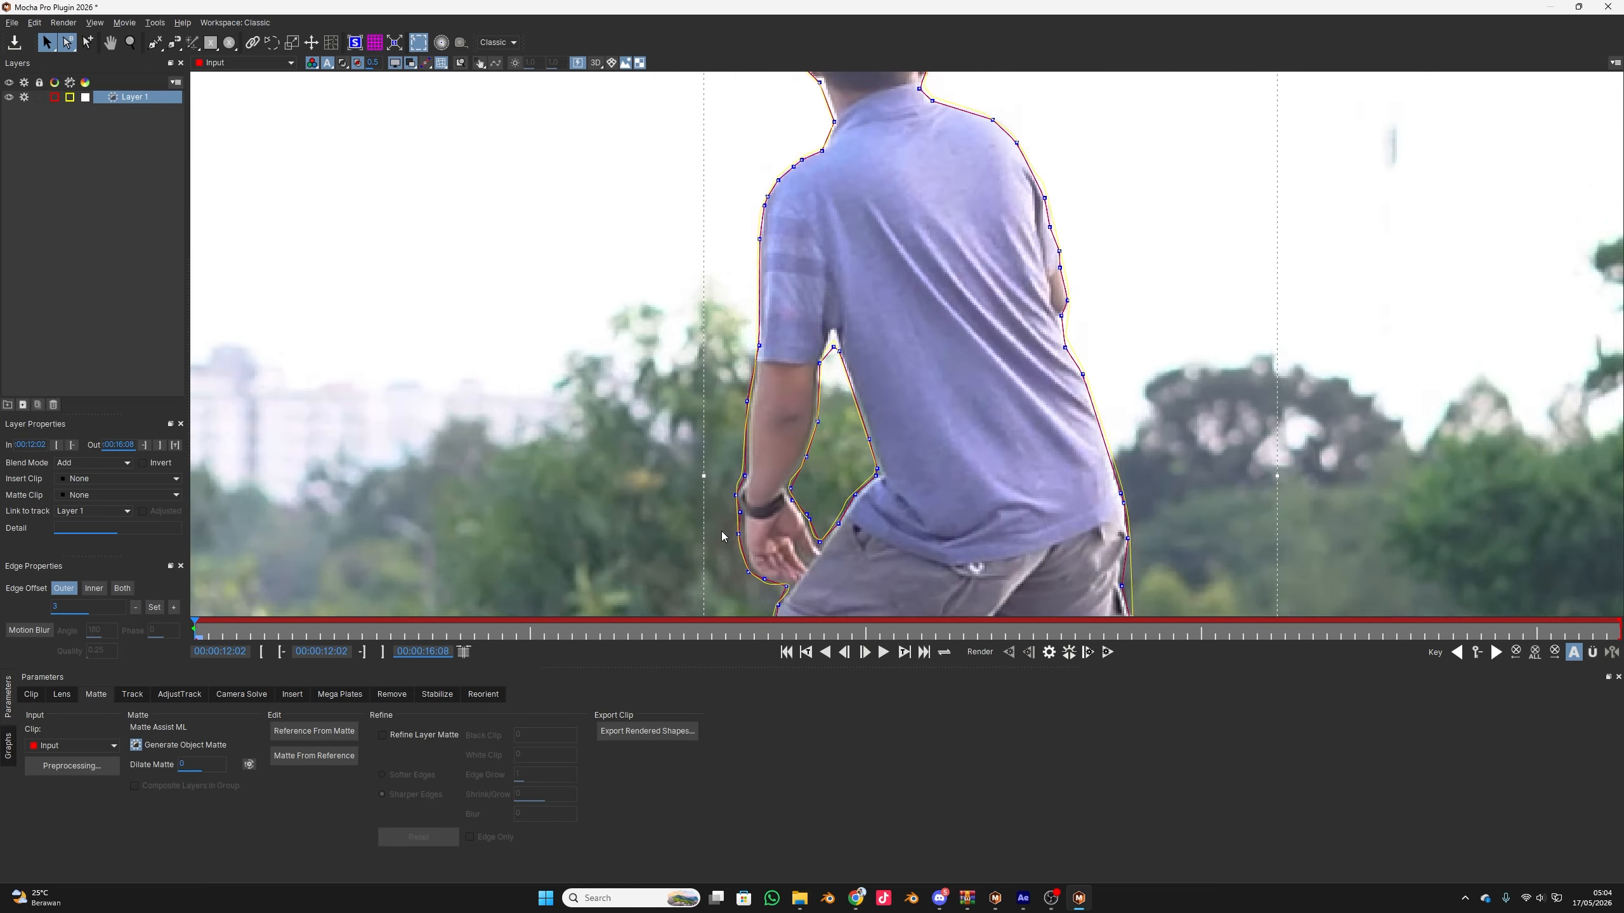
drag(254, 619, 166, 626)
scroll(893, 322, down, 2)
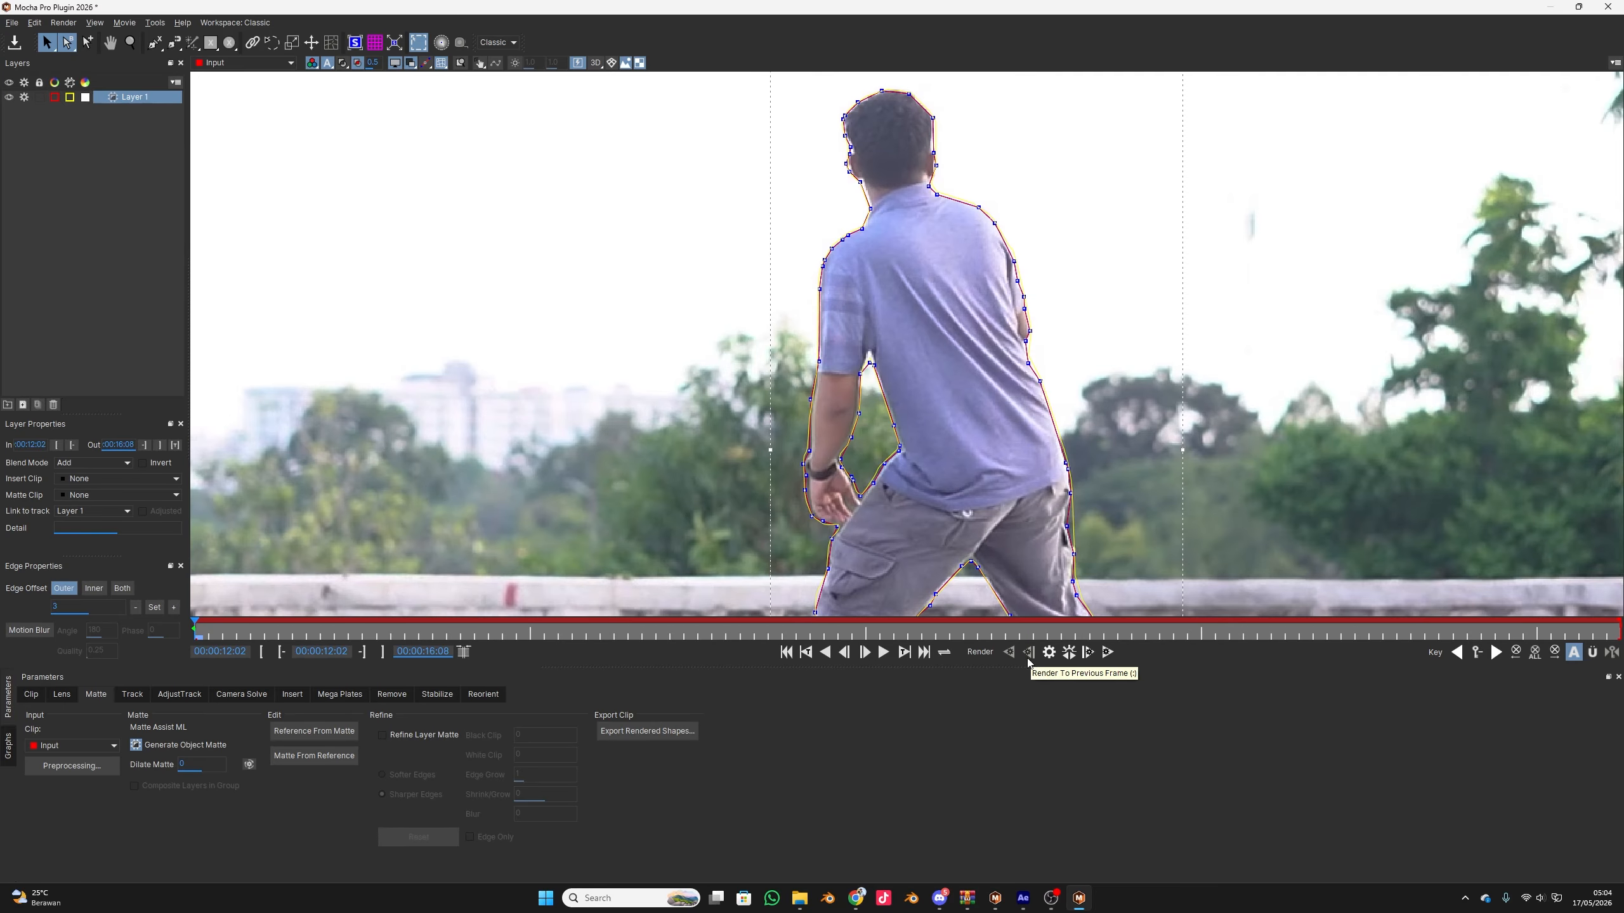
click(1102, 655)
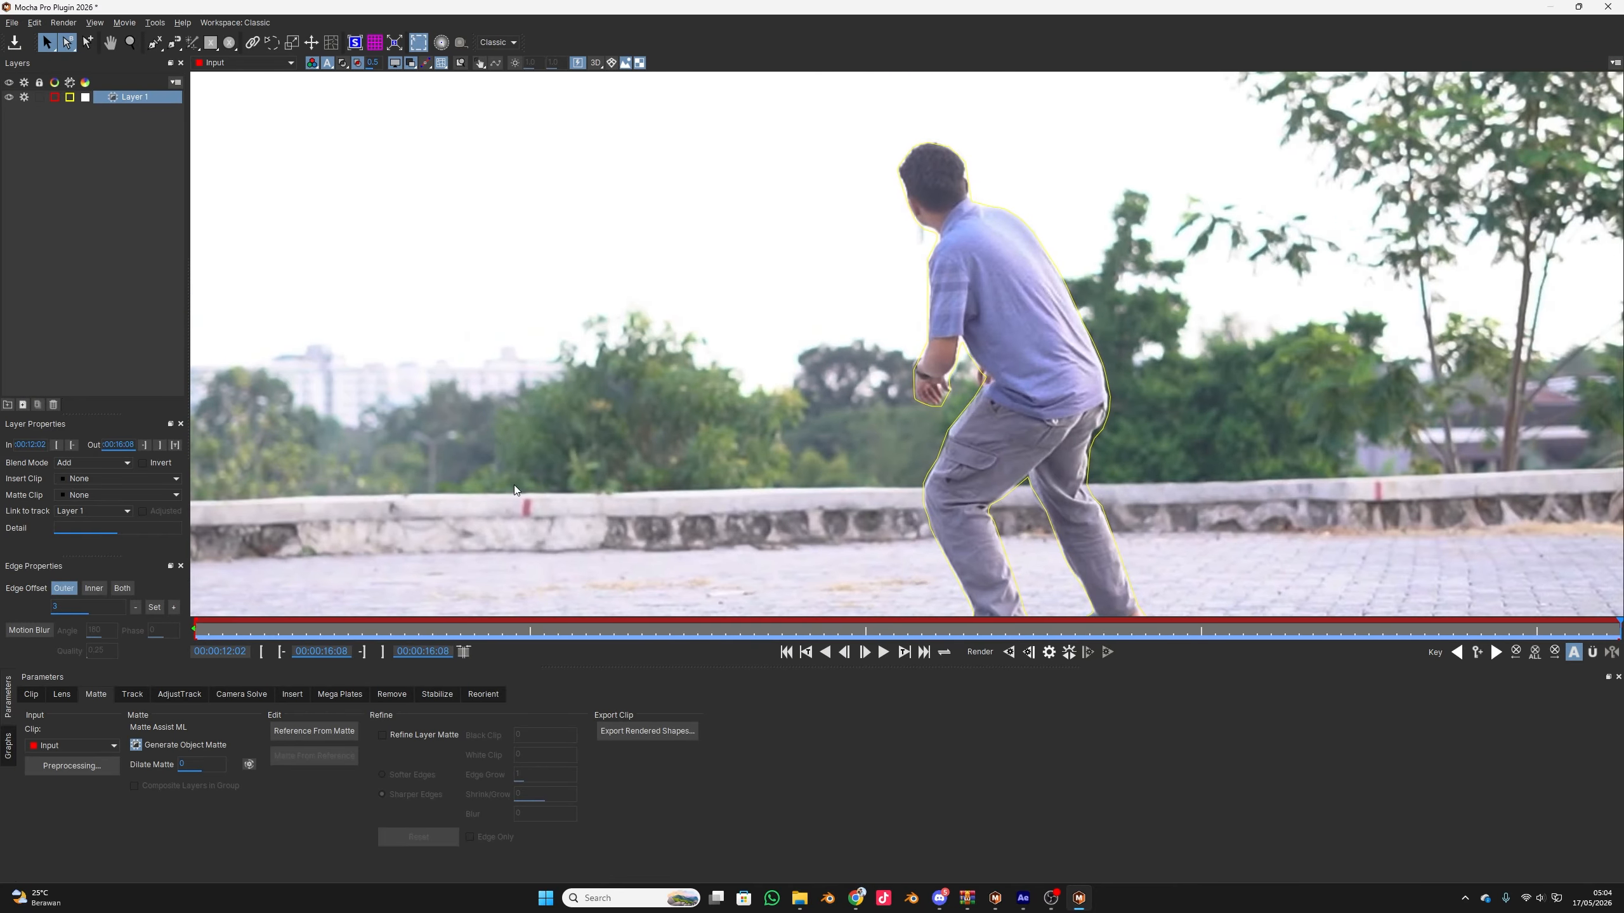
Try to mask the man's far forearm and shirt at 00:00:14:19 with the Mask ML tool, and undo the selection
drag(211, 632, 1100, 627)
scroll(638, 521, up, 6)
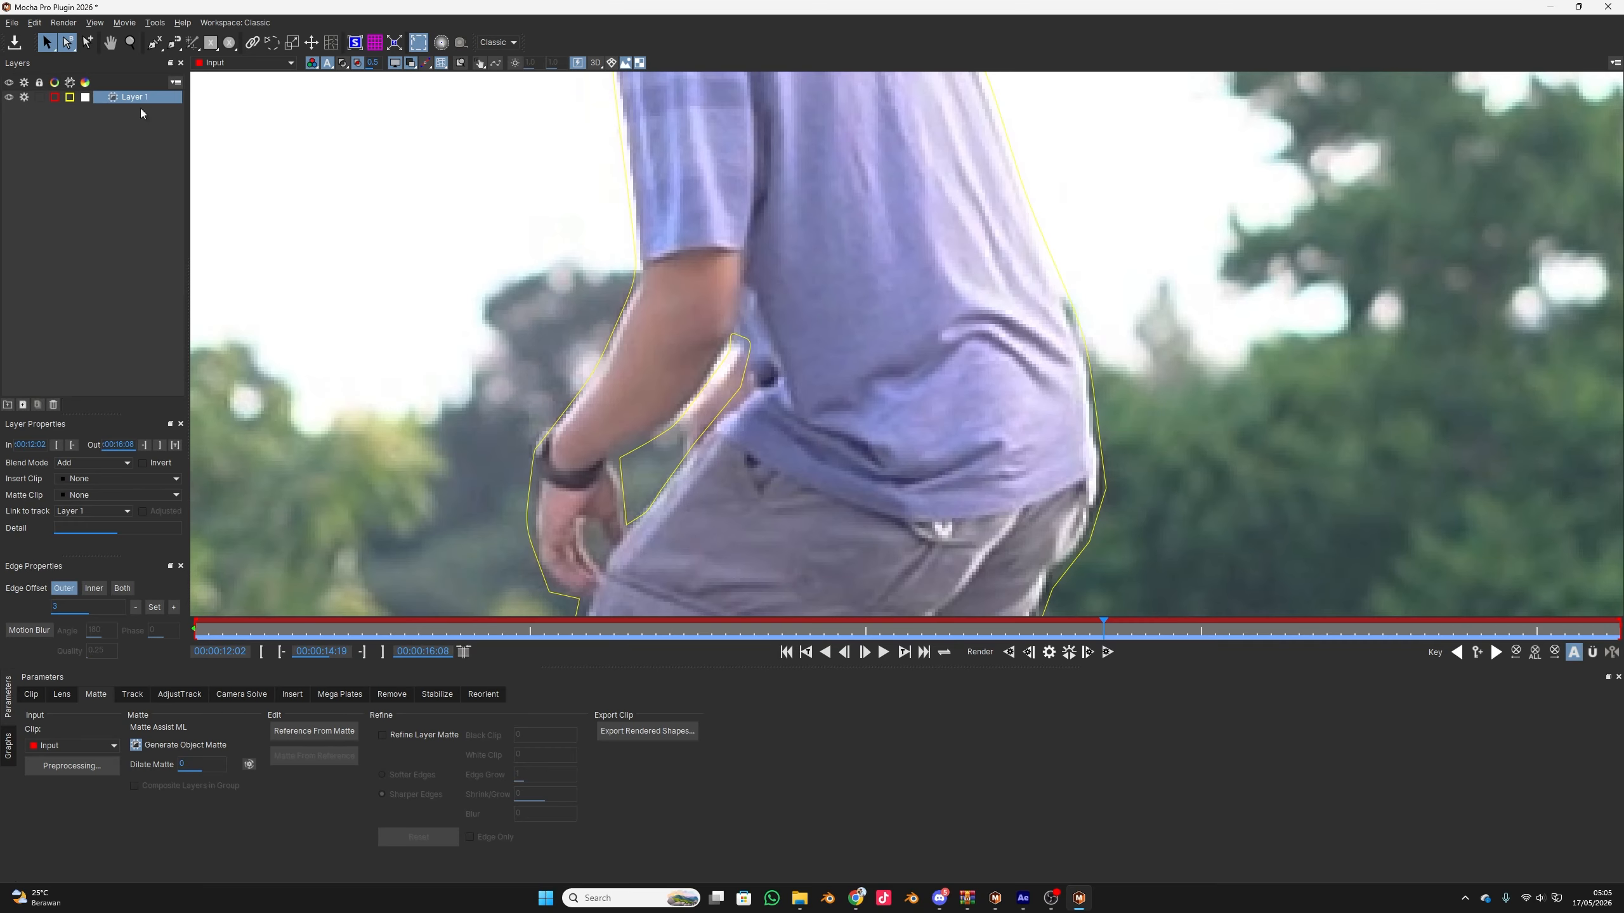
click(120, 95)
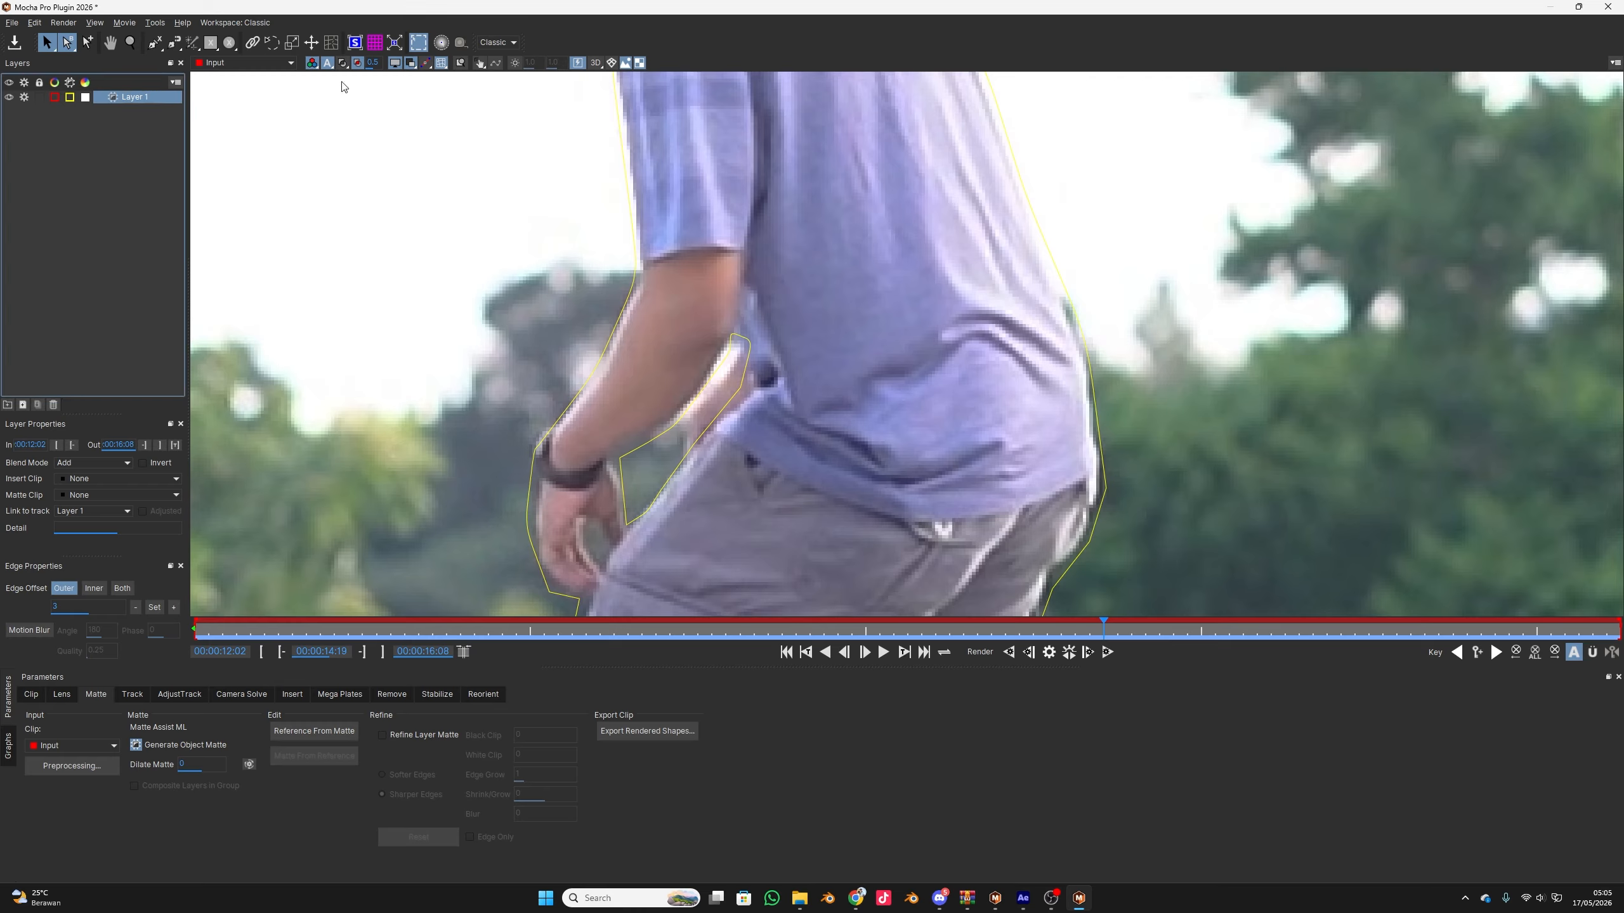
click(193, 43)
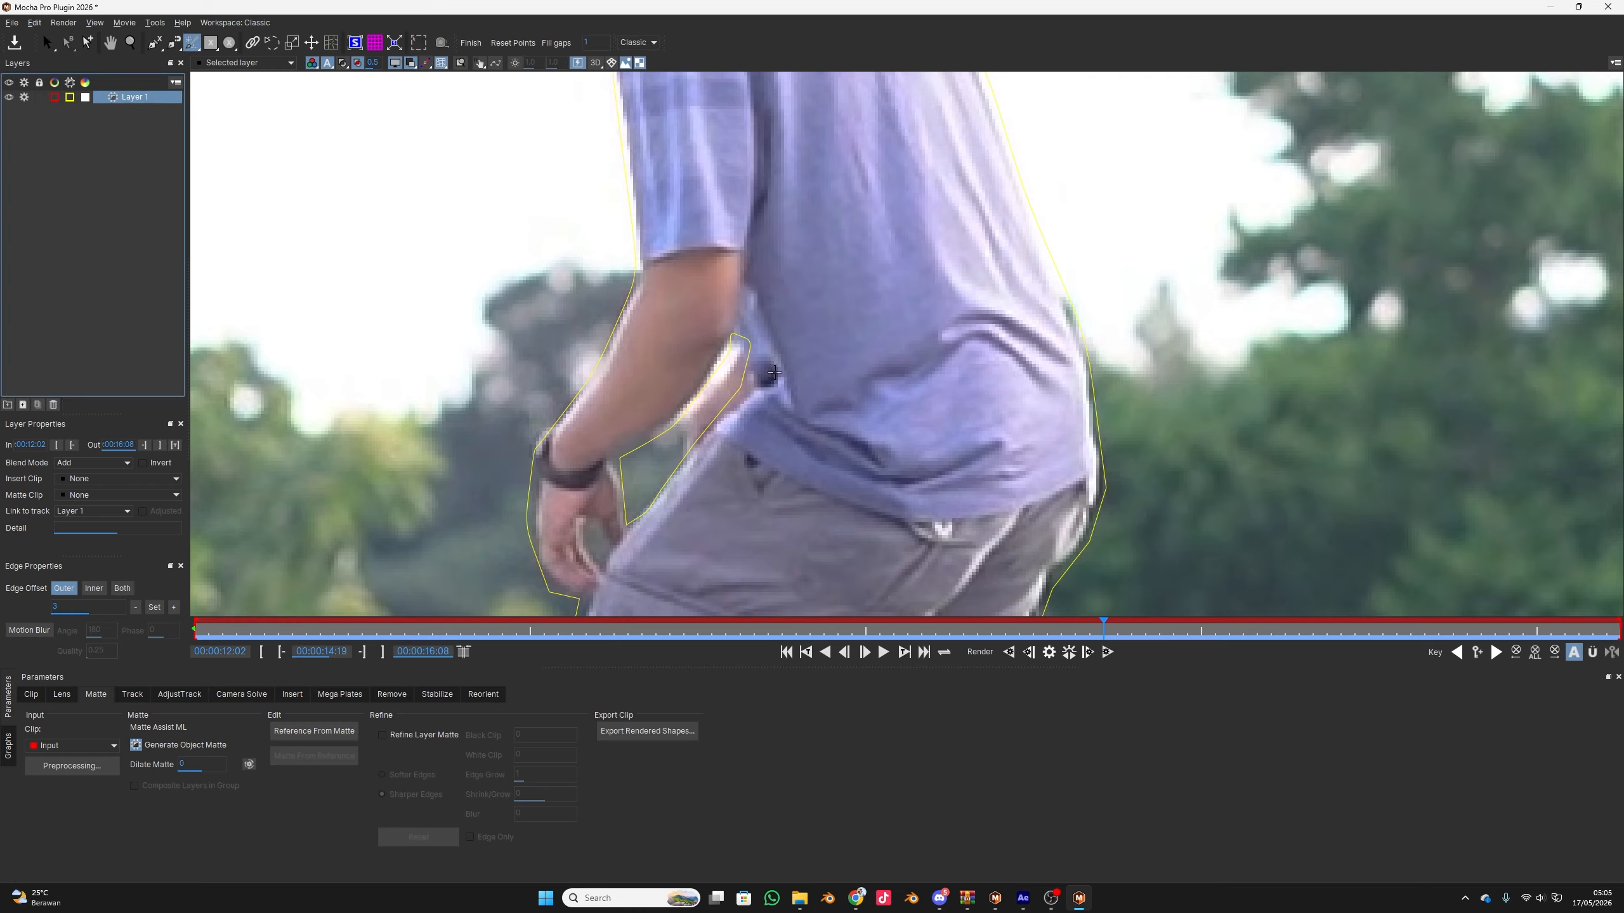
click(710, 442)
click(726, 395)
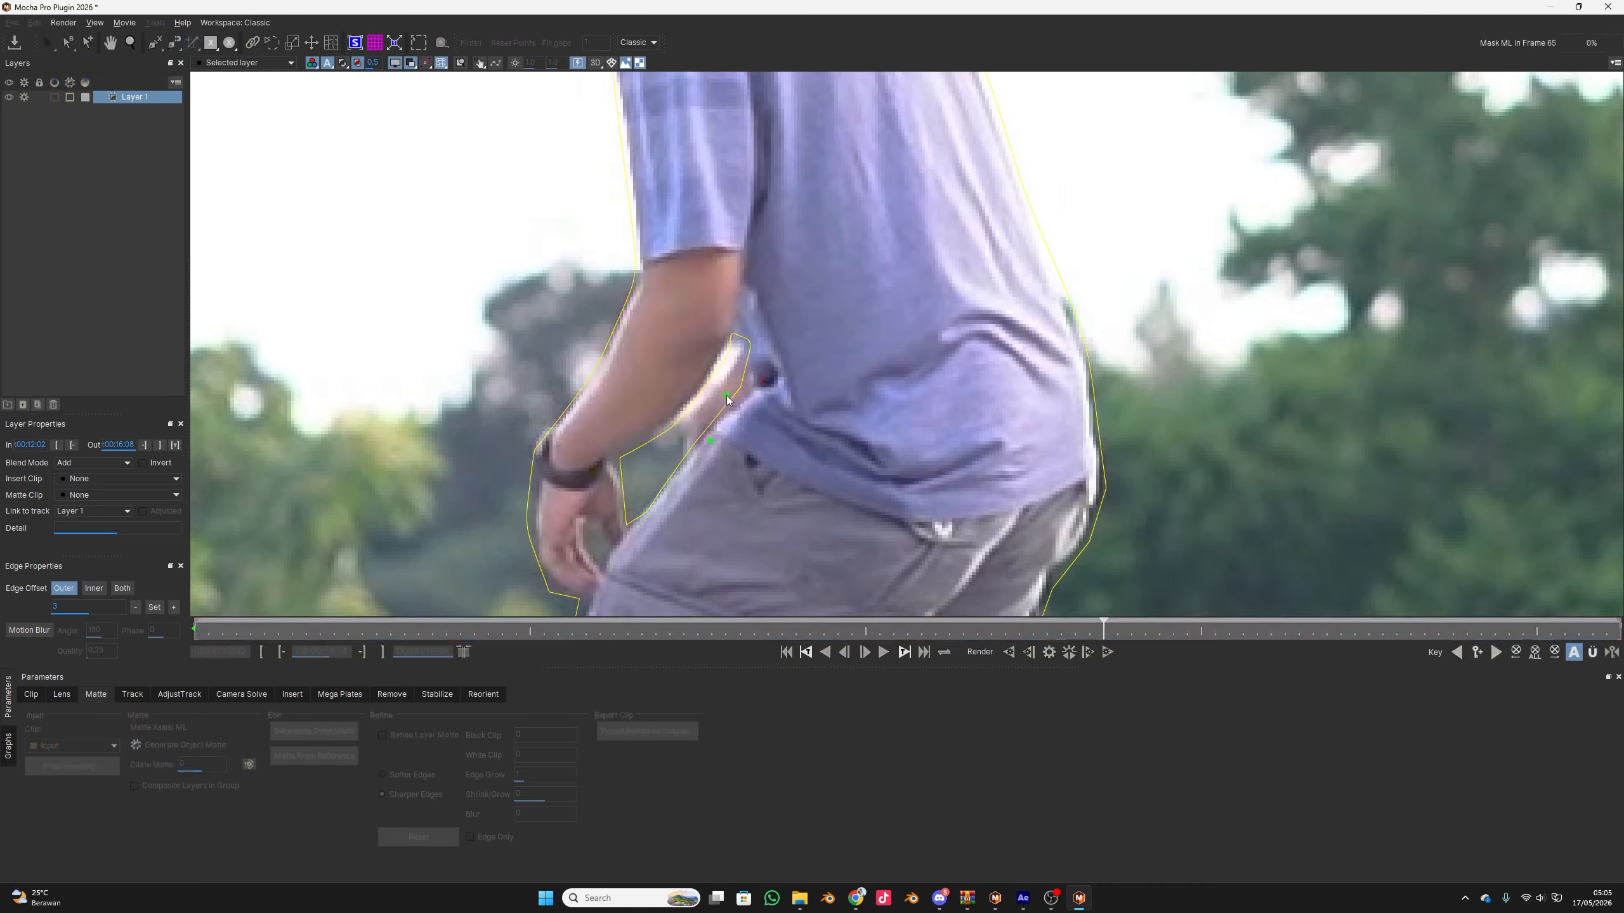
click(825, 362)
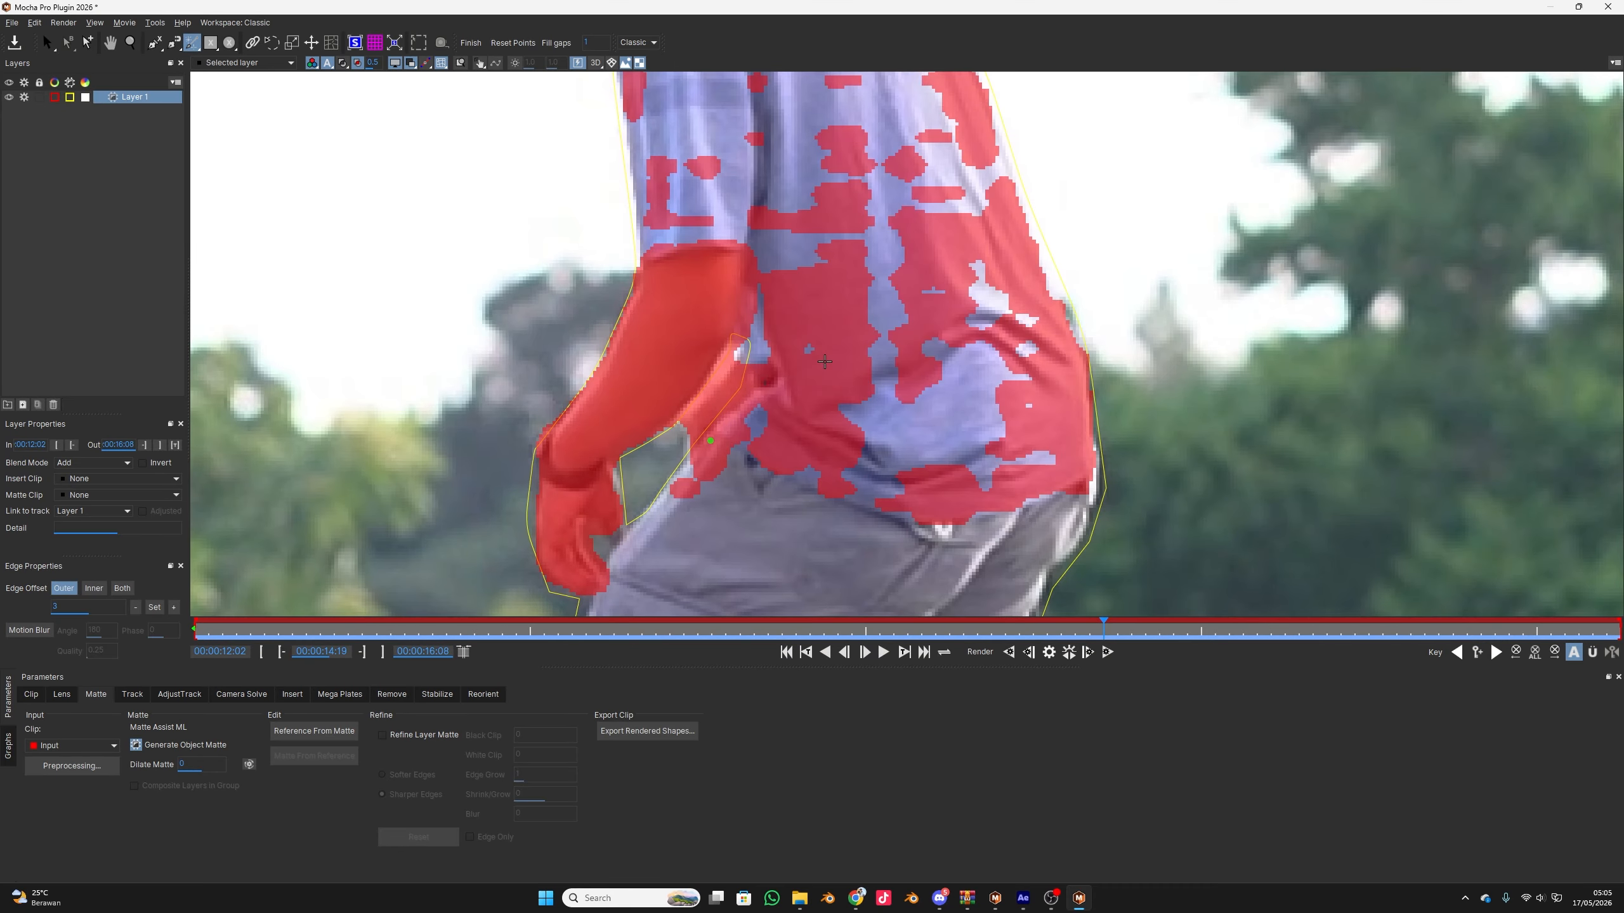
key(ctrl+z)
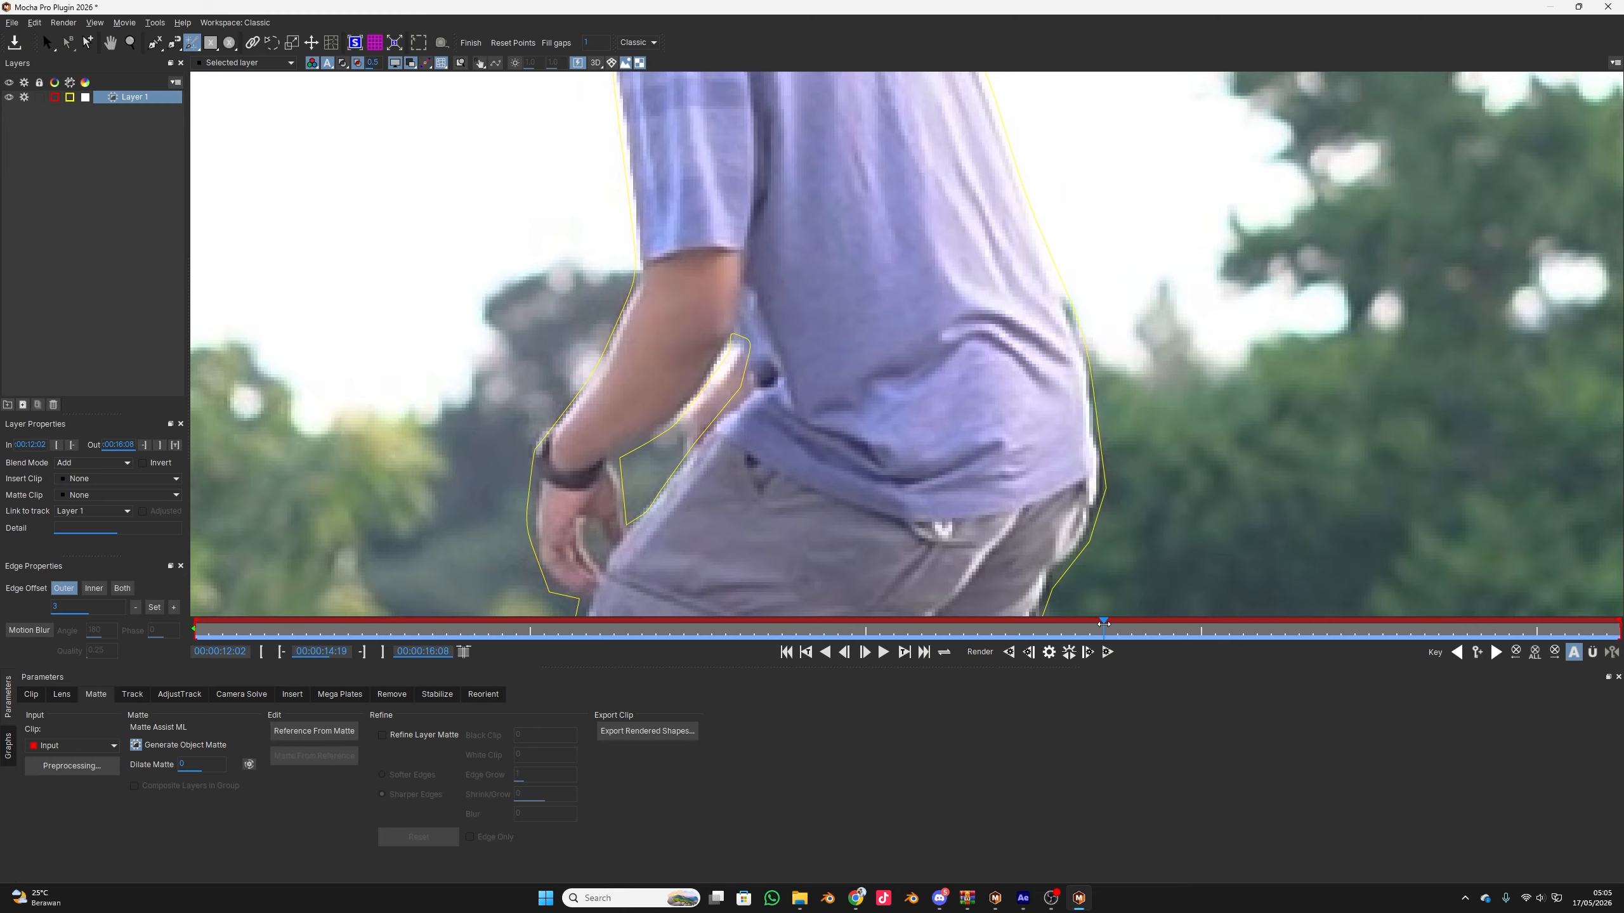
Mask the man's forearms and hands at 00:00:15:06 with the Mask ML tool and render the new layer's matte forwards
drag(1103, 624, 1261, 642)
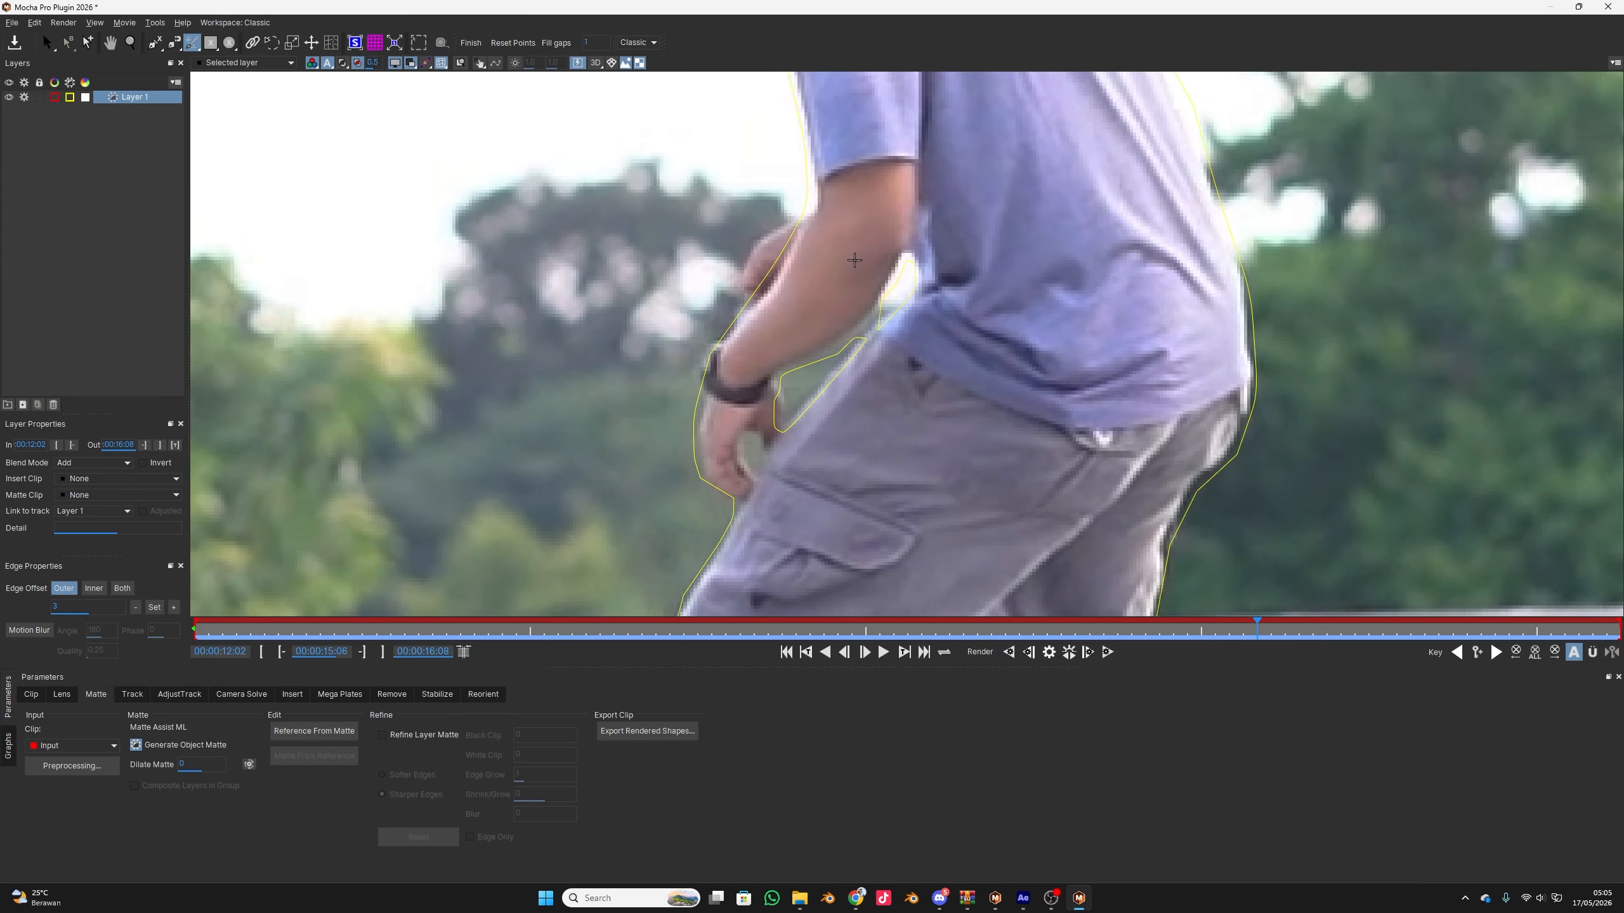
click(755, 296)
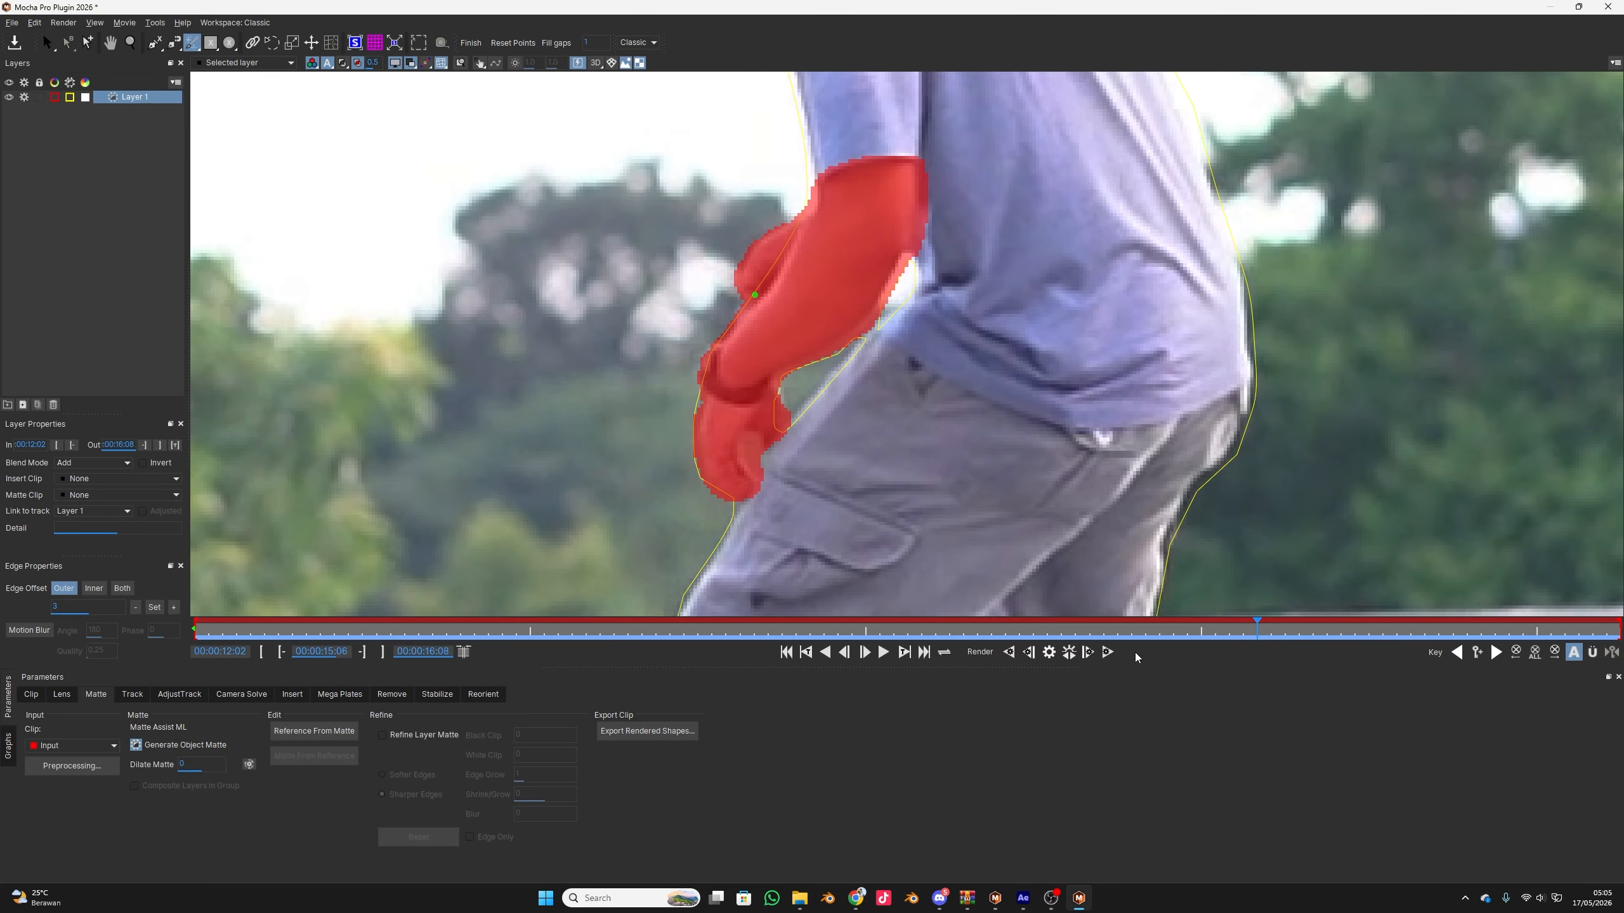
click(1110, 658)
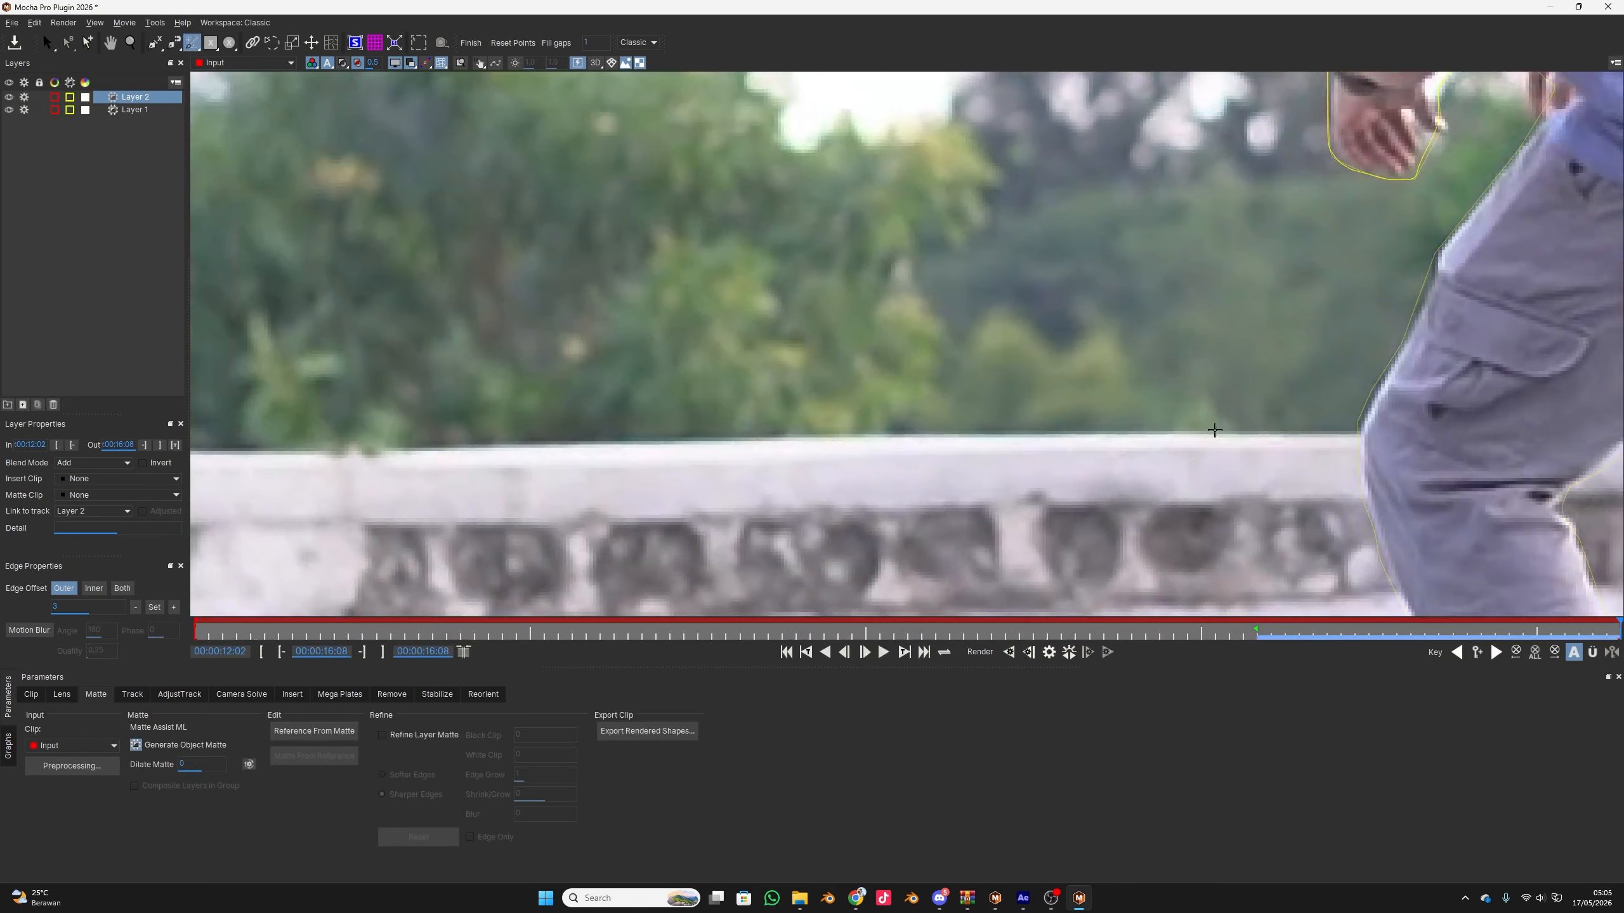
scroll(1300, 281, down, 3)
drag(1300, 280, 1036, 461)
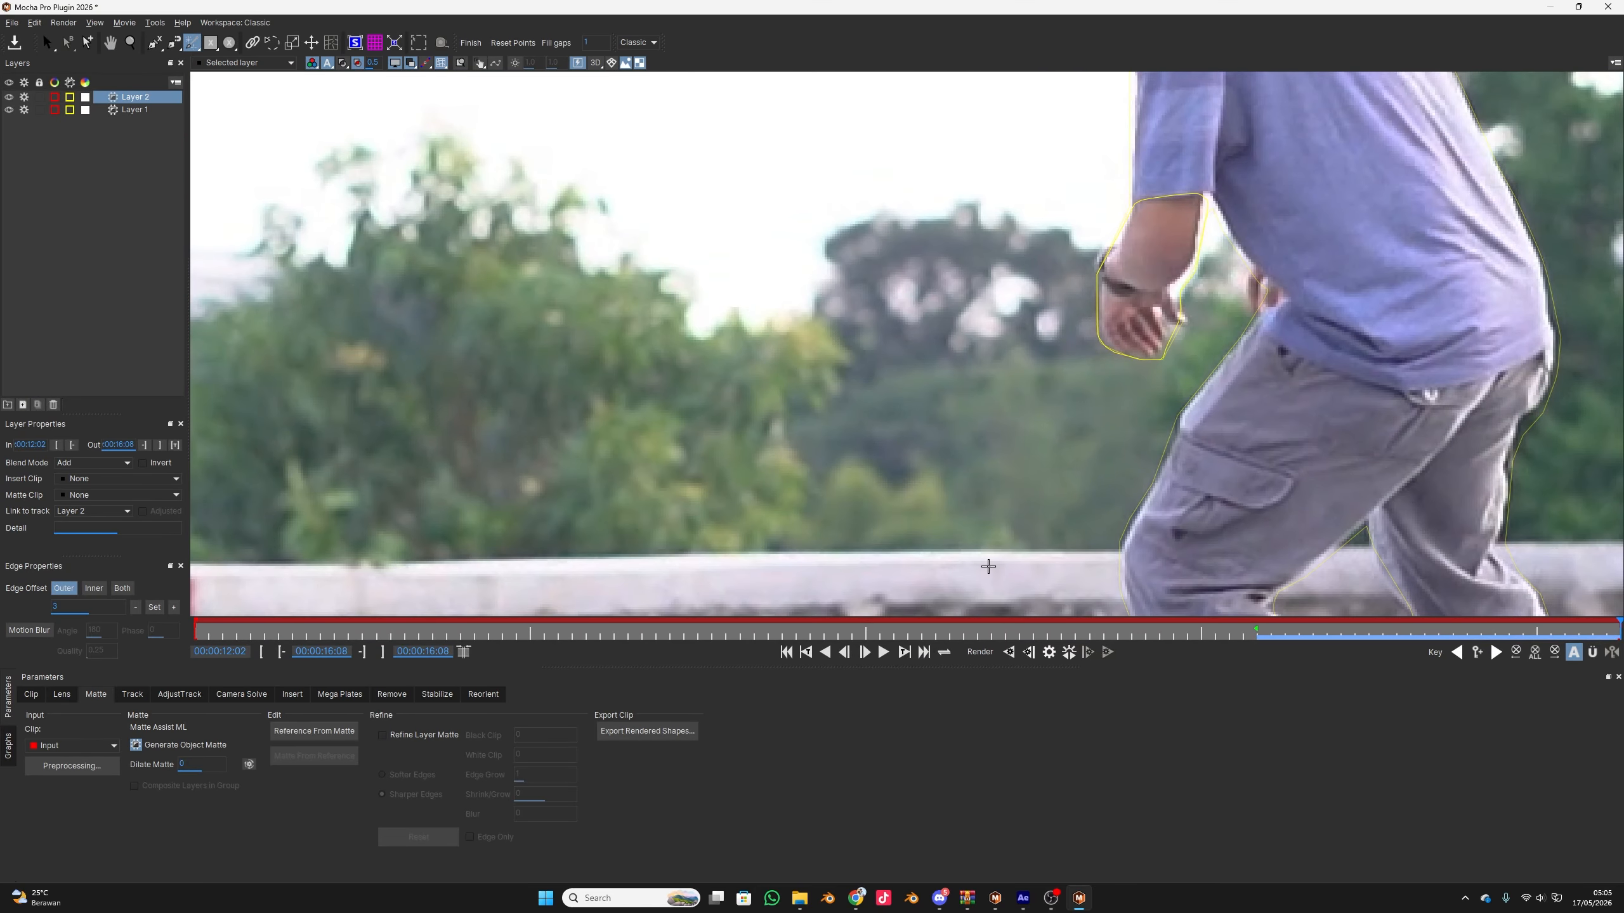
Render the Layer 2 arm matte backwards to the clip's start and check its edges around the man
click(1008, 652)
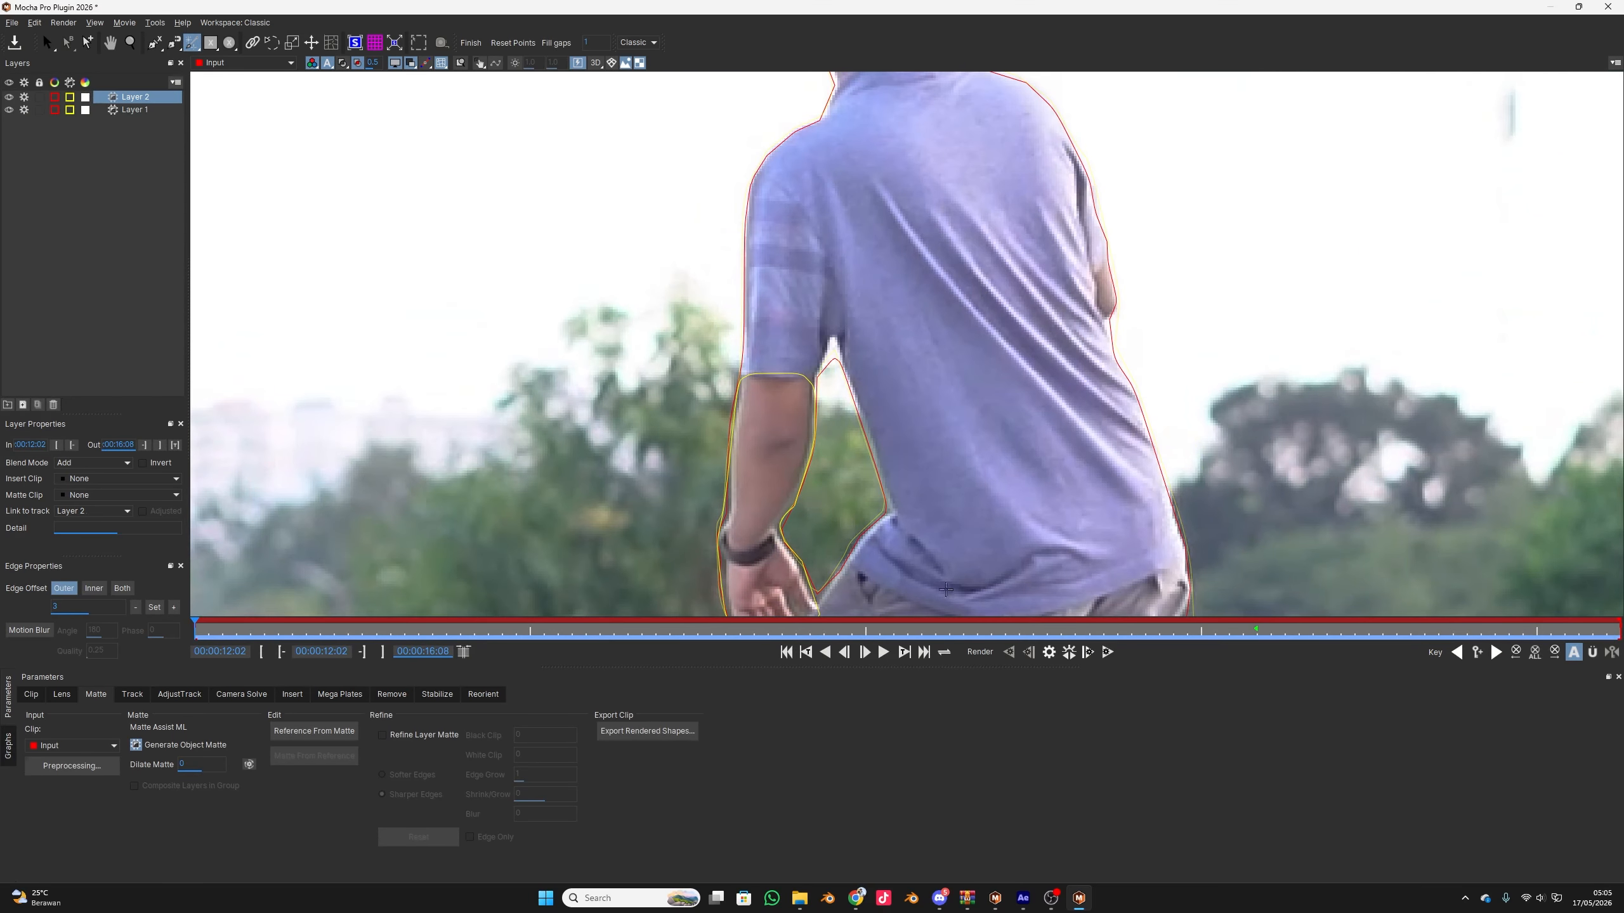
drag(210, 631, 474, 631)
scroll(799, 265, down, 5)
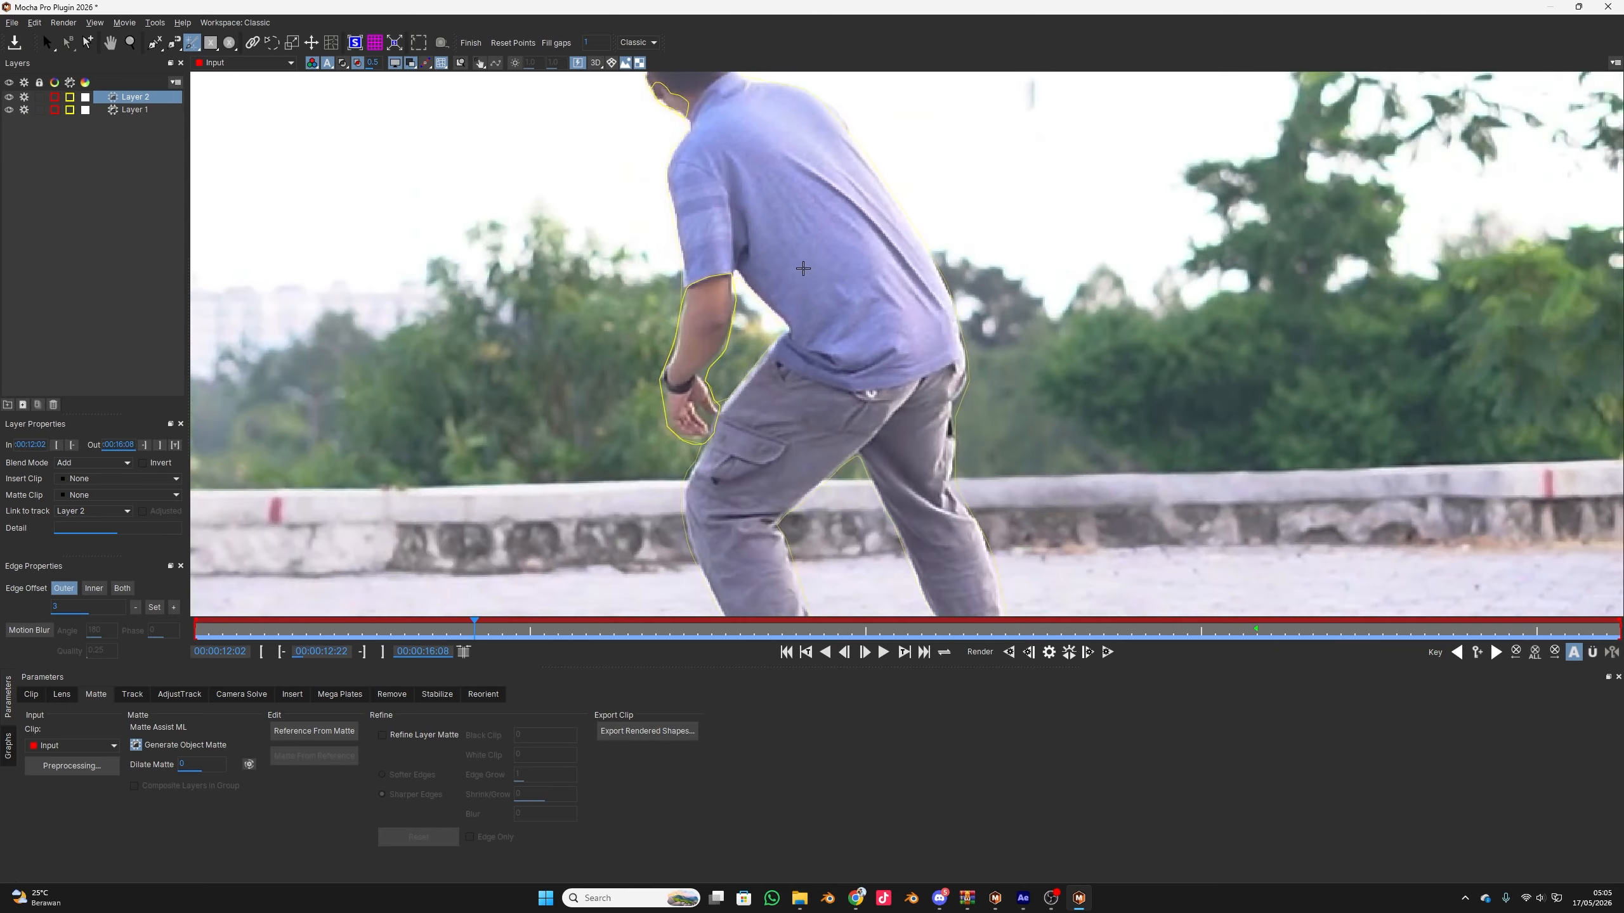
drag(791, 287, 790, 347)
scroll(790, 348, up, 2)
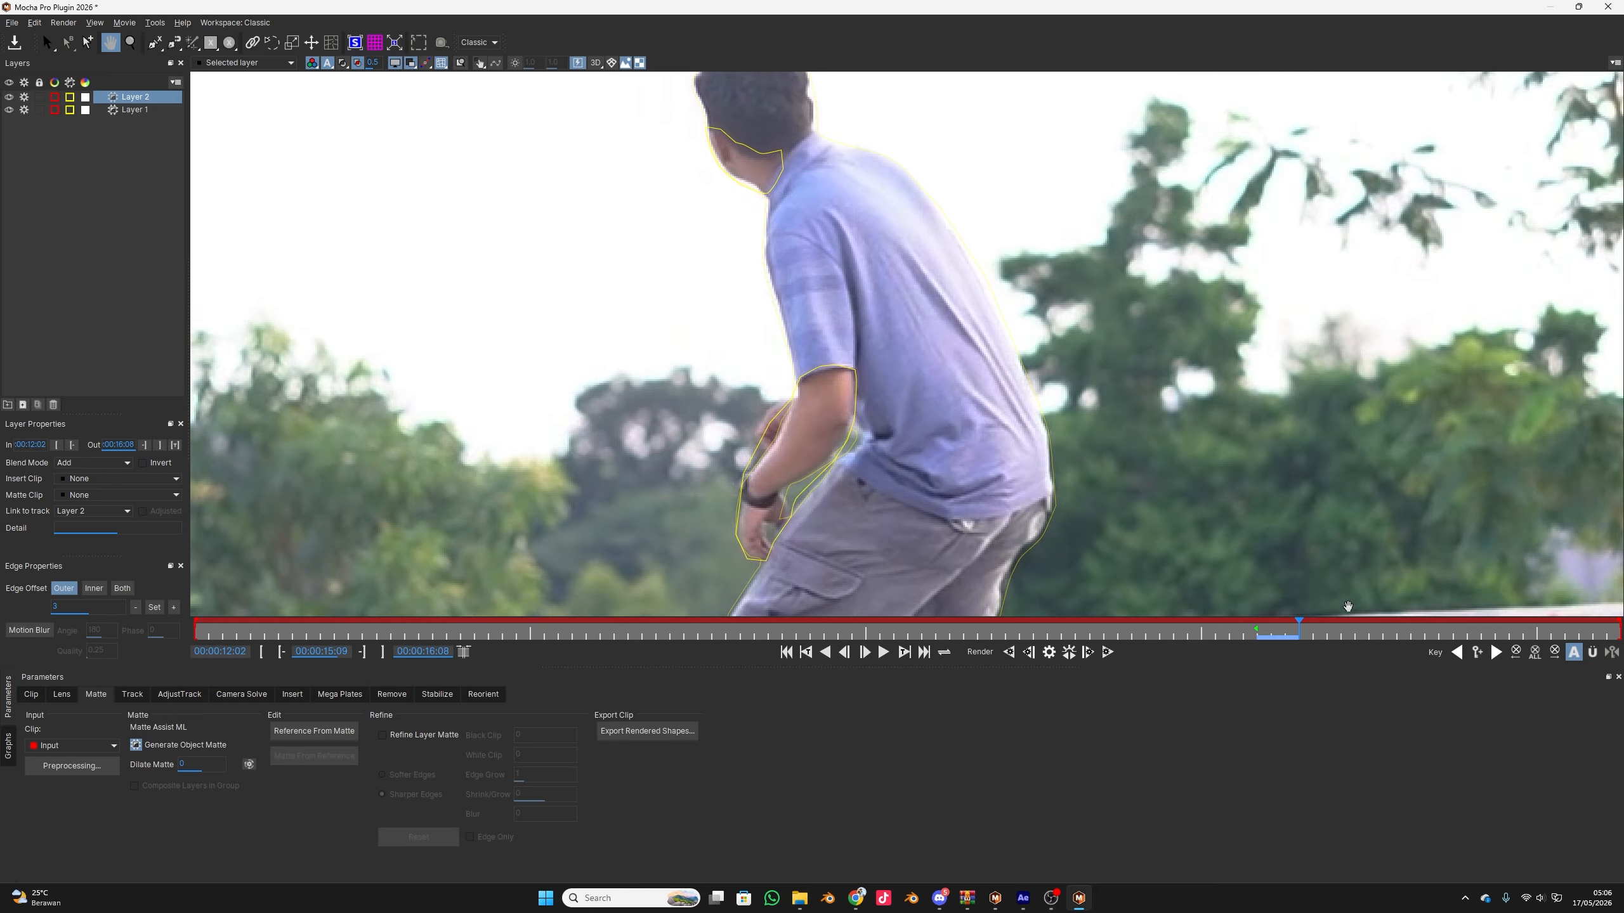
Compare the outlines of Layer 1 and Layer 2, and delete Layer 2
click(130, 108)
click(133, 98)
click(129, 108)
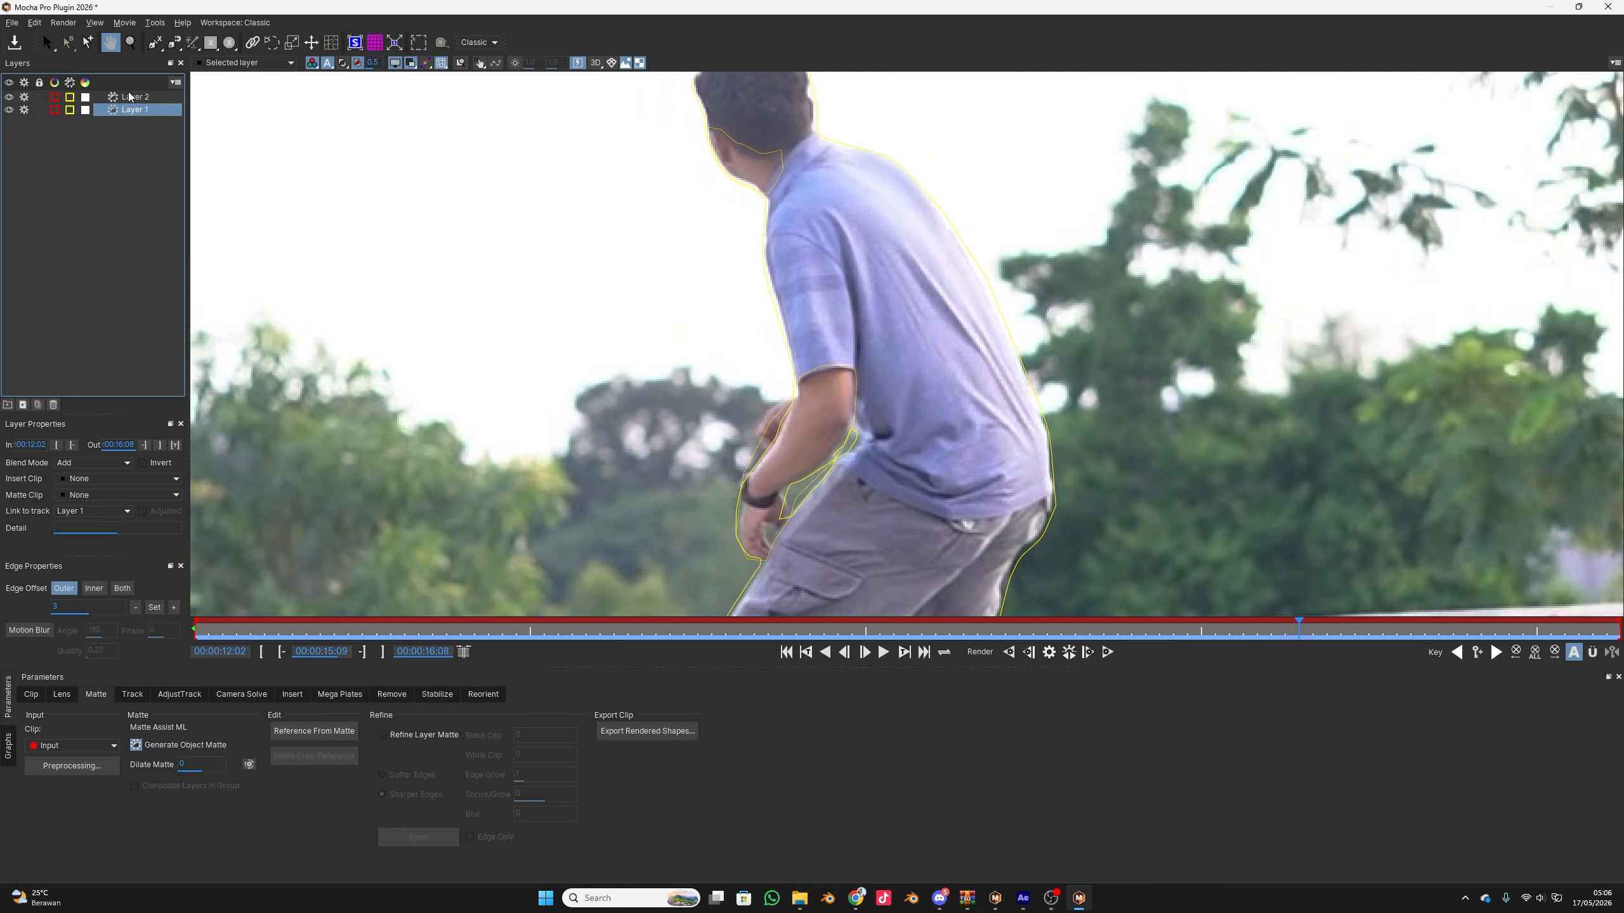
click(128, 99)
key(Delete)
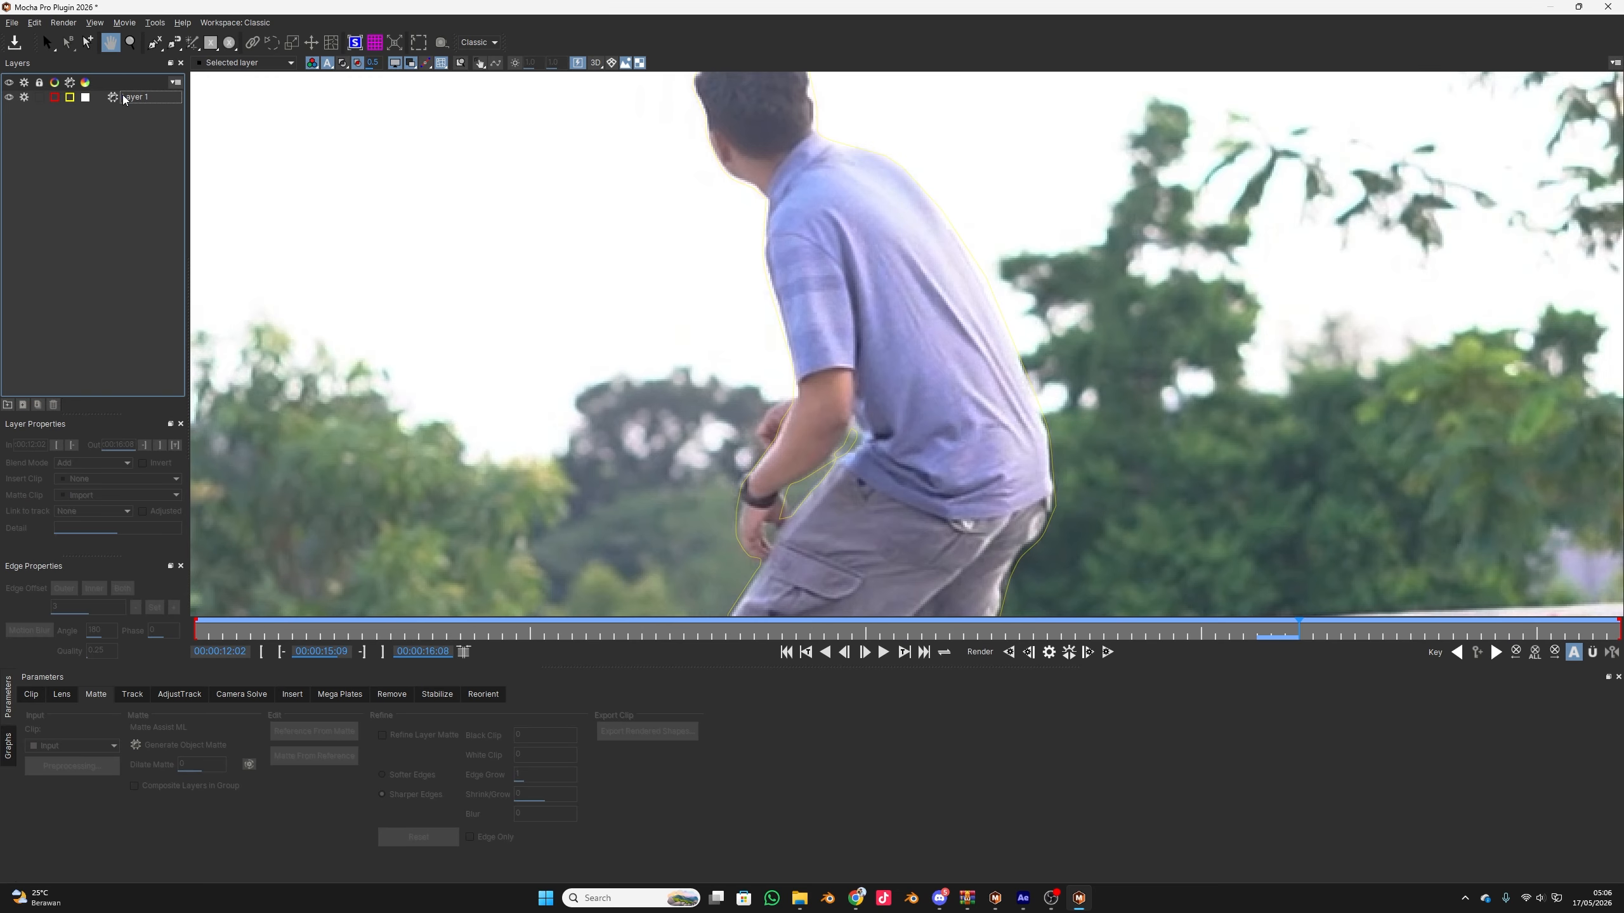
Set Layer 1's Dilate Matte to 15 at 00:00:15:10 and render the current frame
drag(298, 628, 1304, 624)
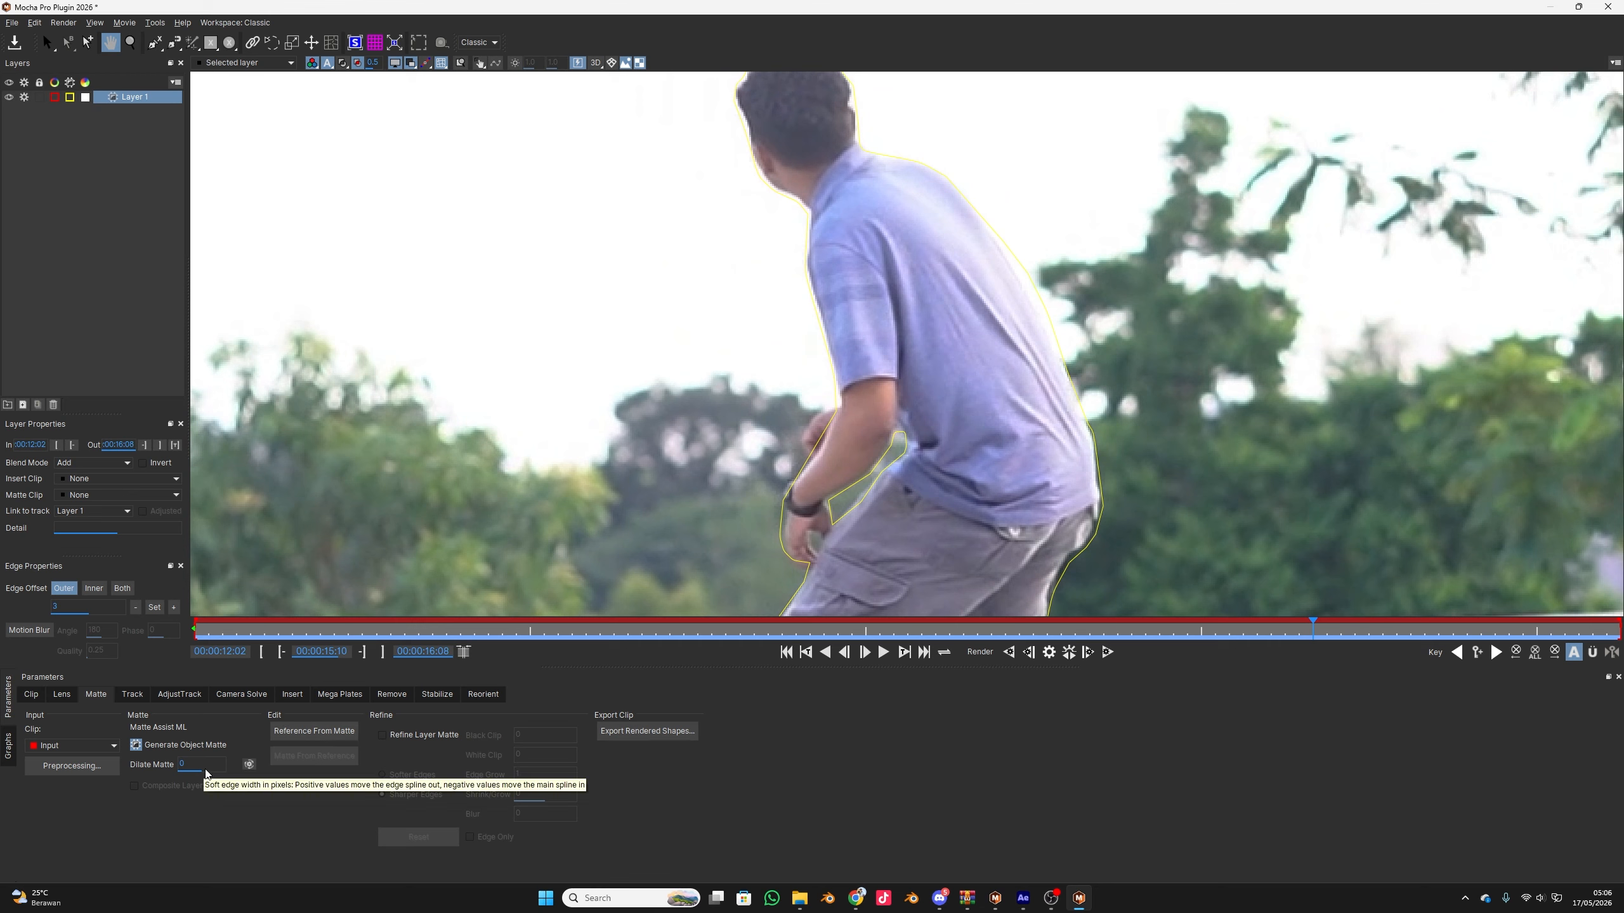
click(180, 764)
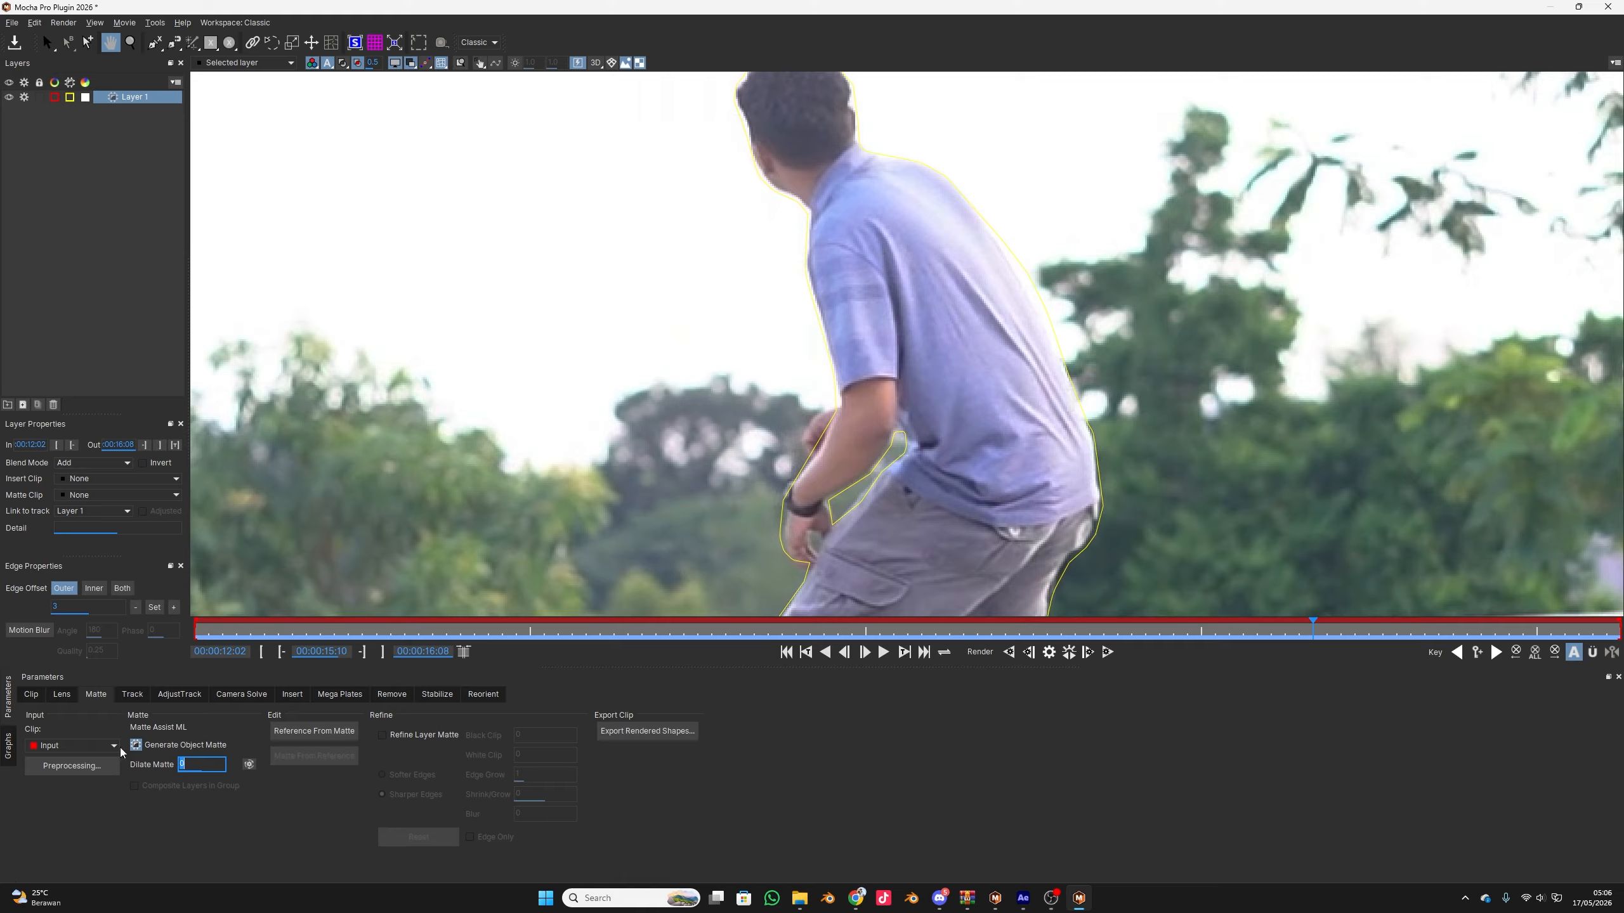
text(15)
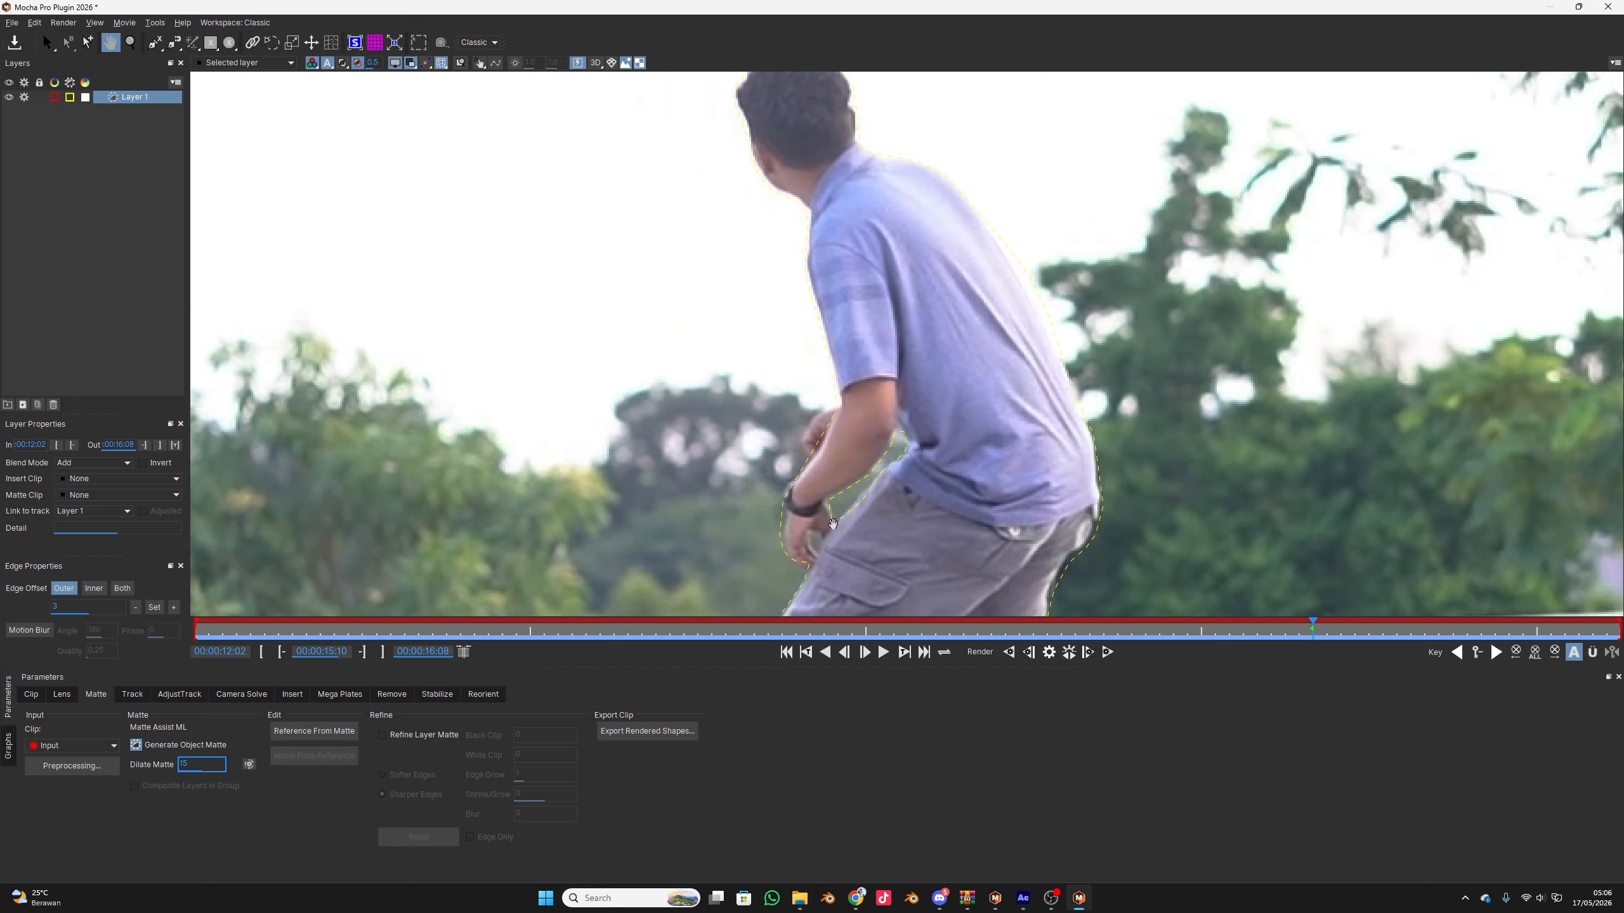
click(1051, 652)
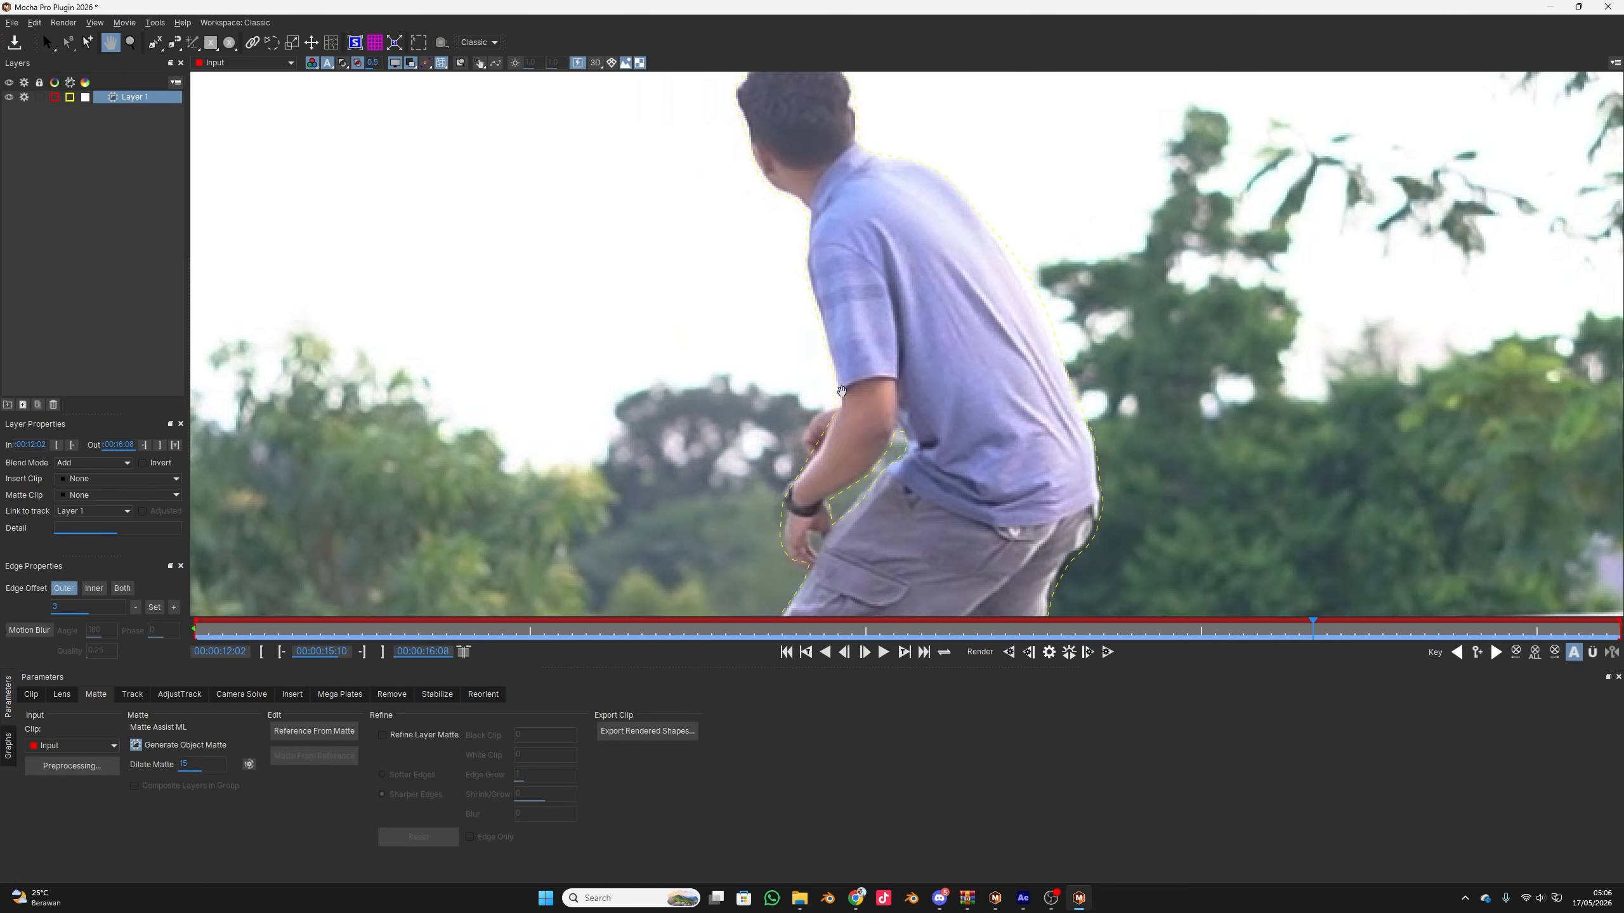
Set Dilate Matte to 30 with re-rendering on parameter change enabled, and render the matte forwards from the first frame
double_click(186, 765)
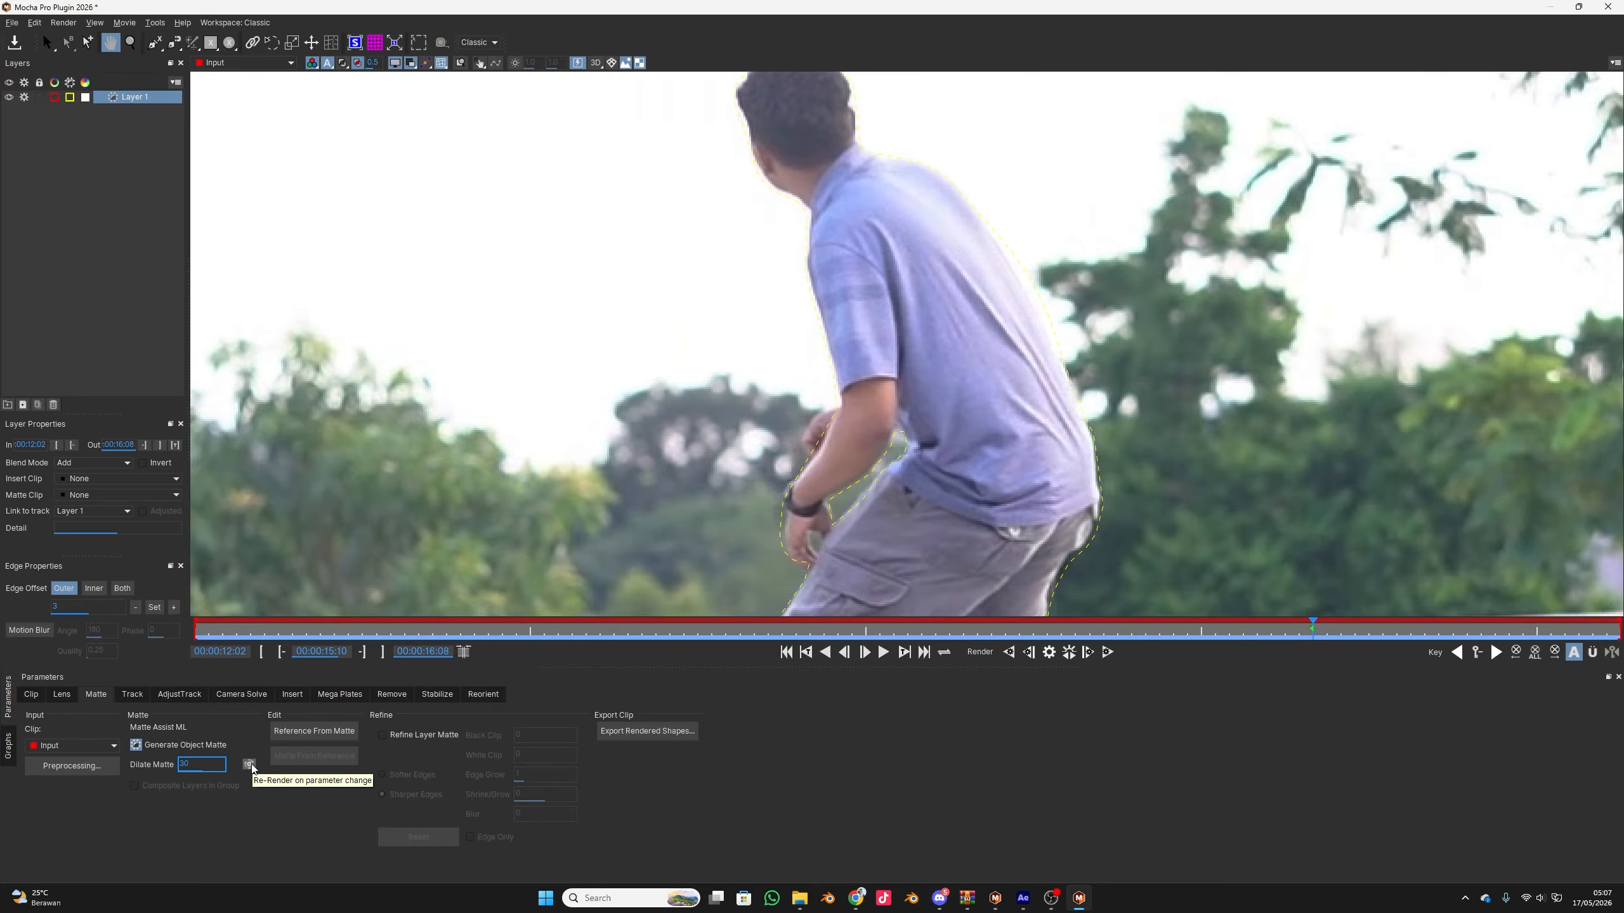
drag(236, 633, 187, 627)
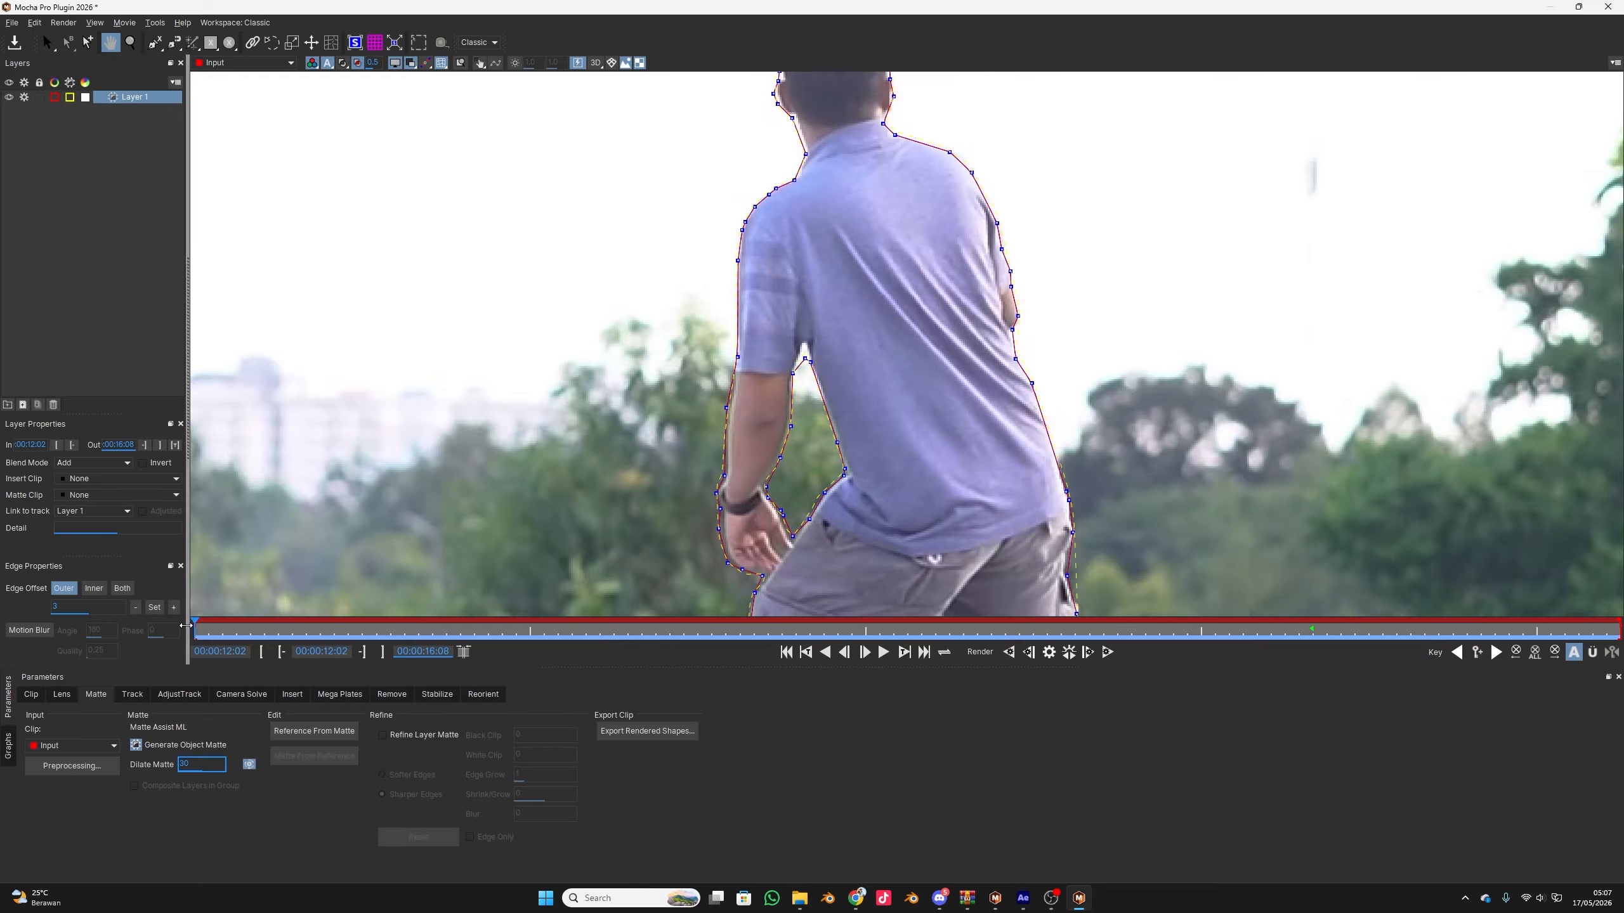
click(1108, 653)
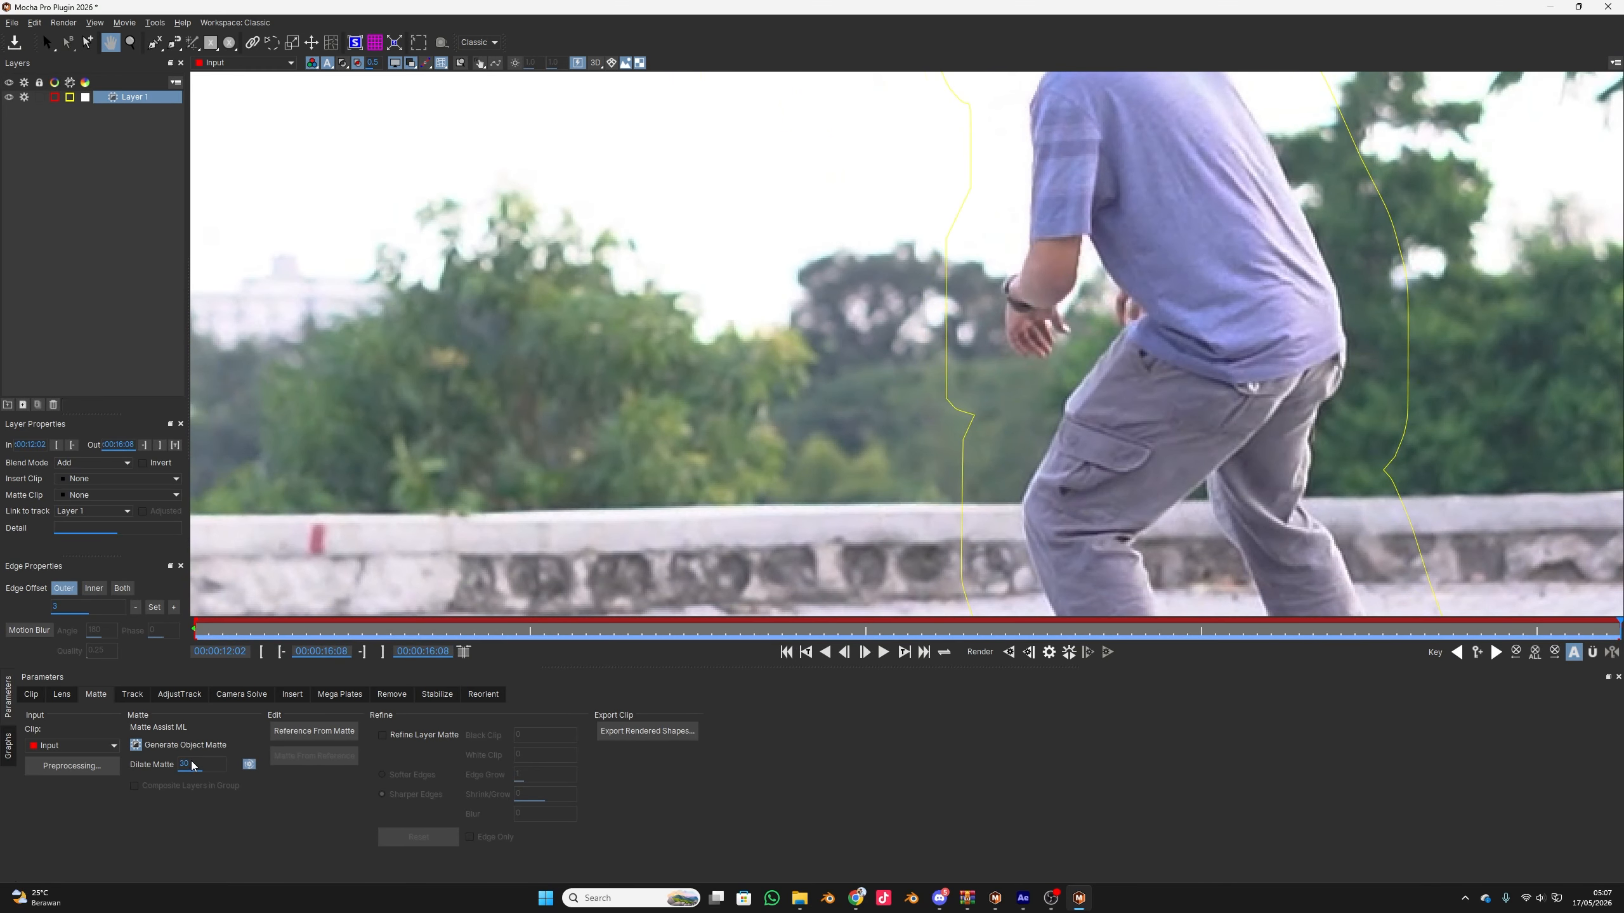
Reset Dilate Matte to 0 at the first frame and render the matte forwards through the clip
double_click(192, 765)
text(0)
key(Return)
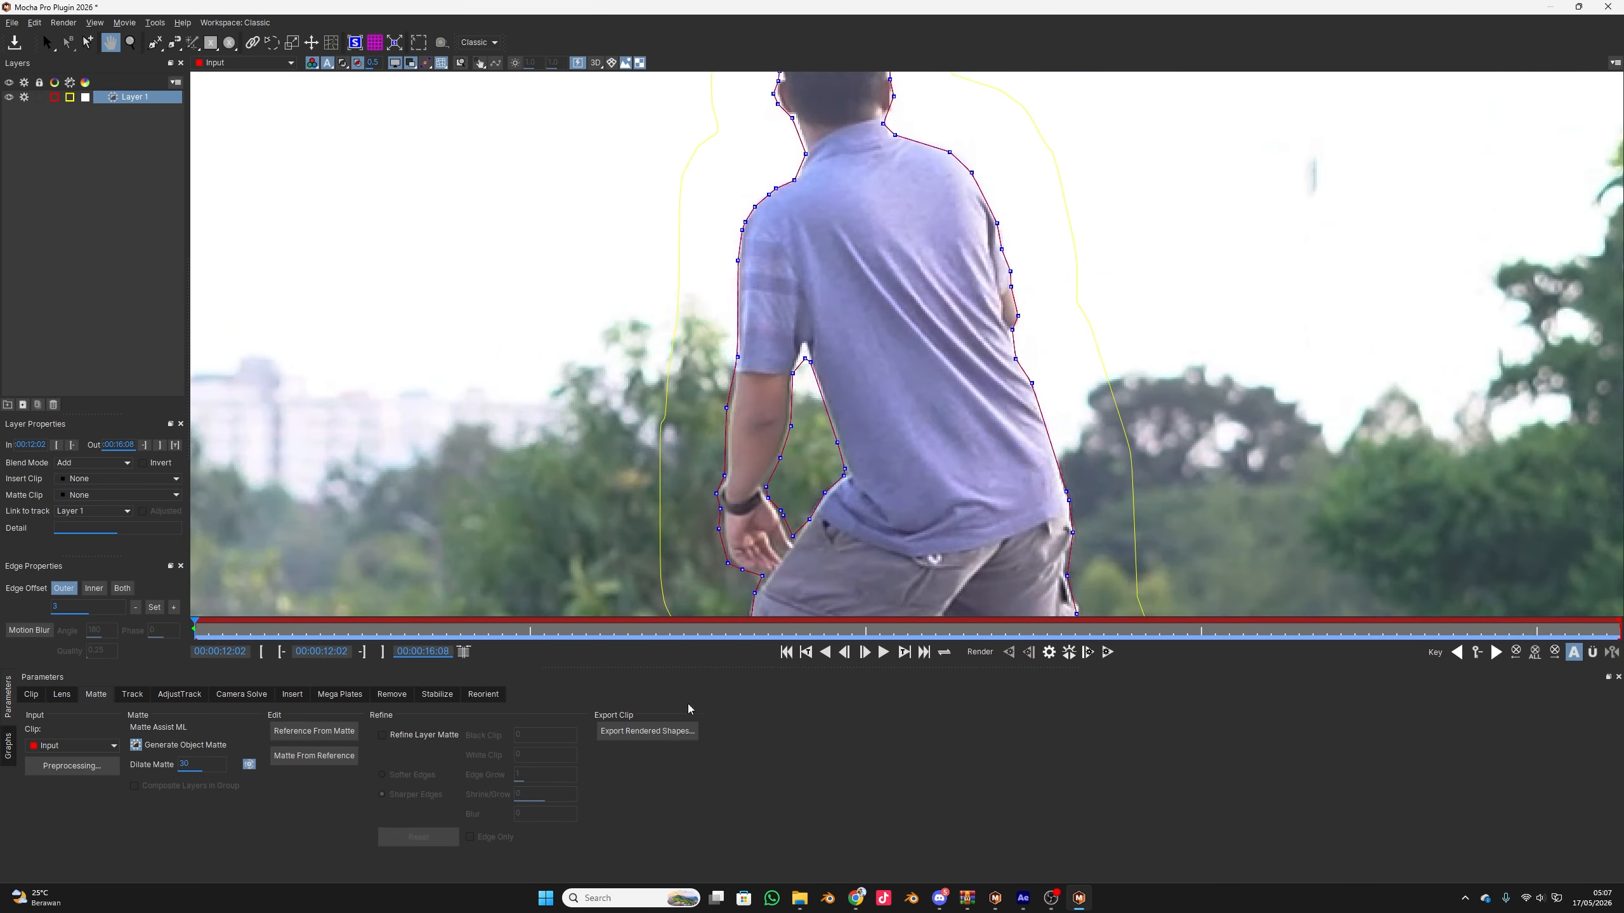
double_click(180, 763)
key(BackSpace)
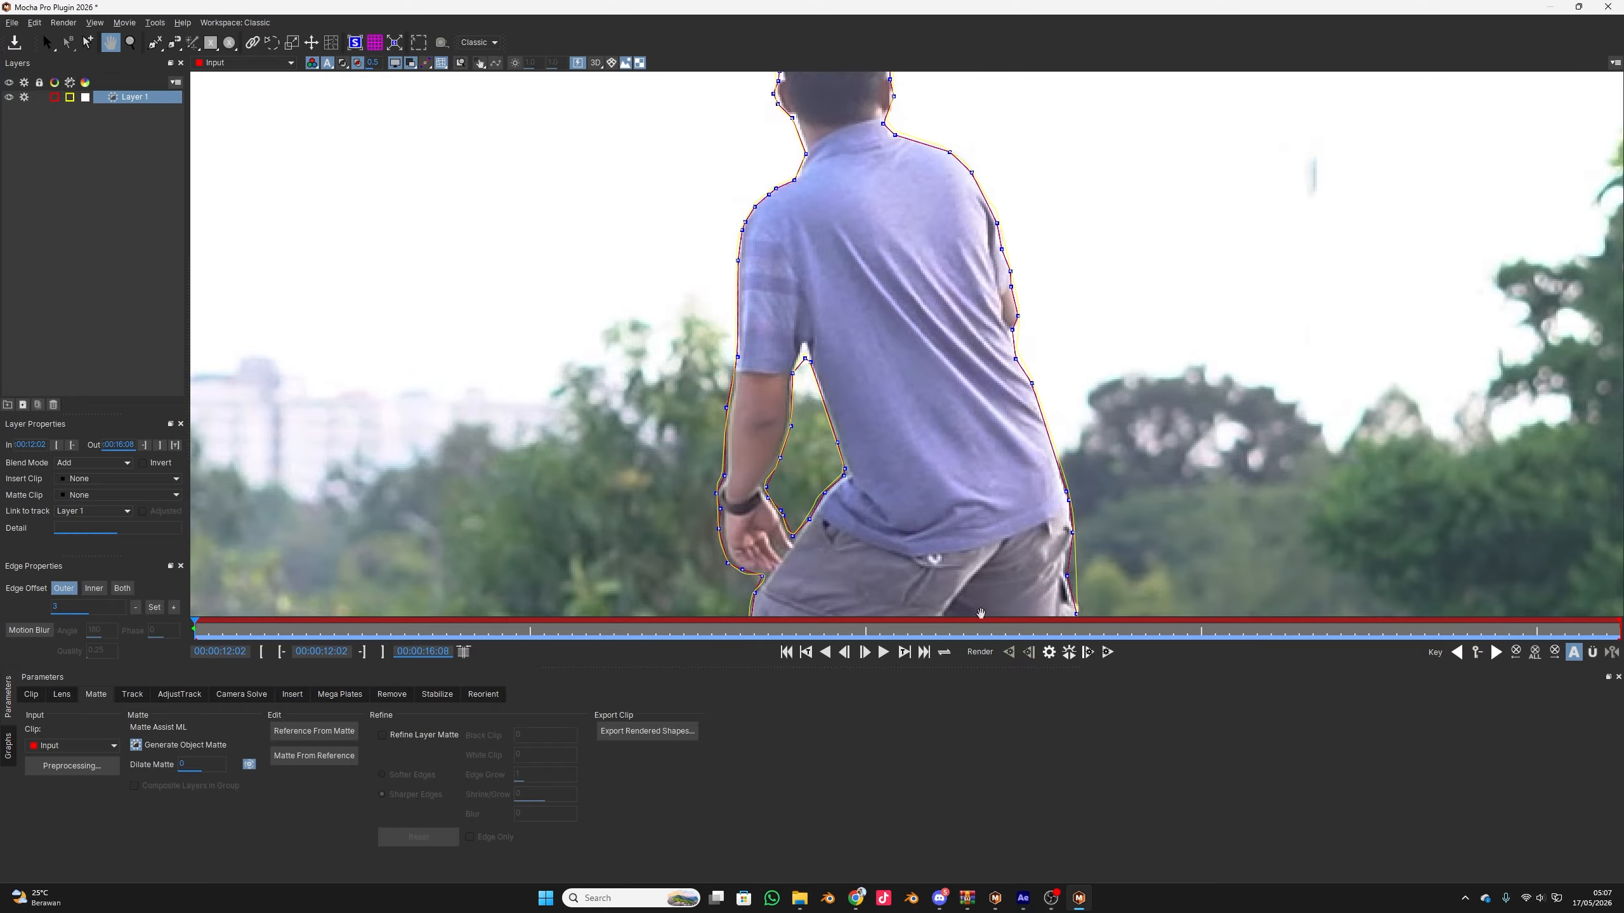
click(1107, 654)
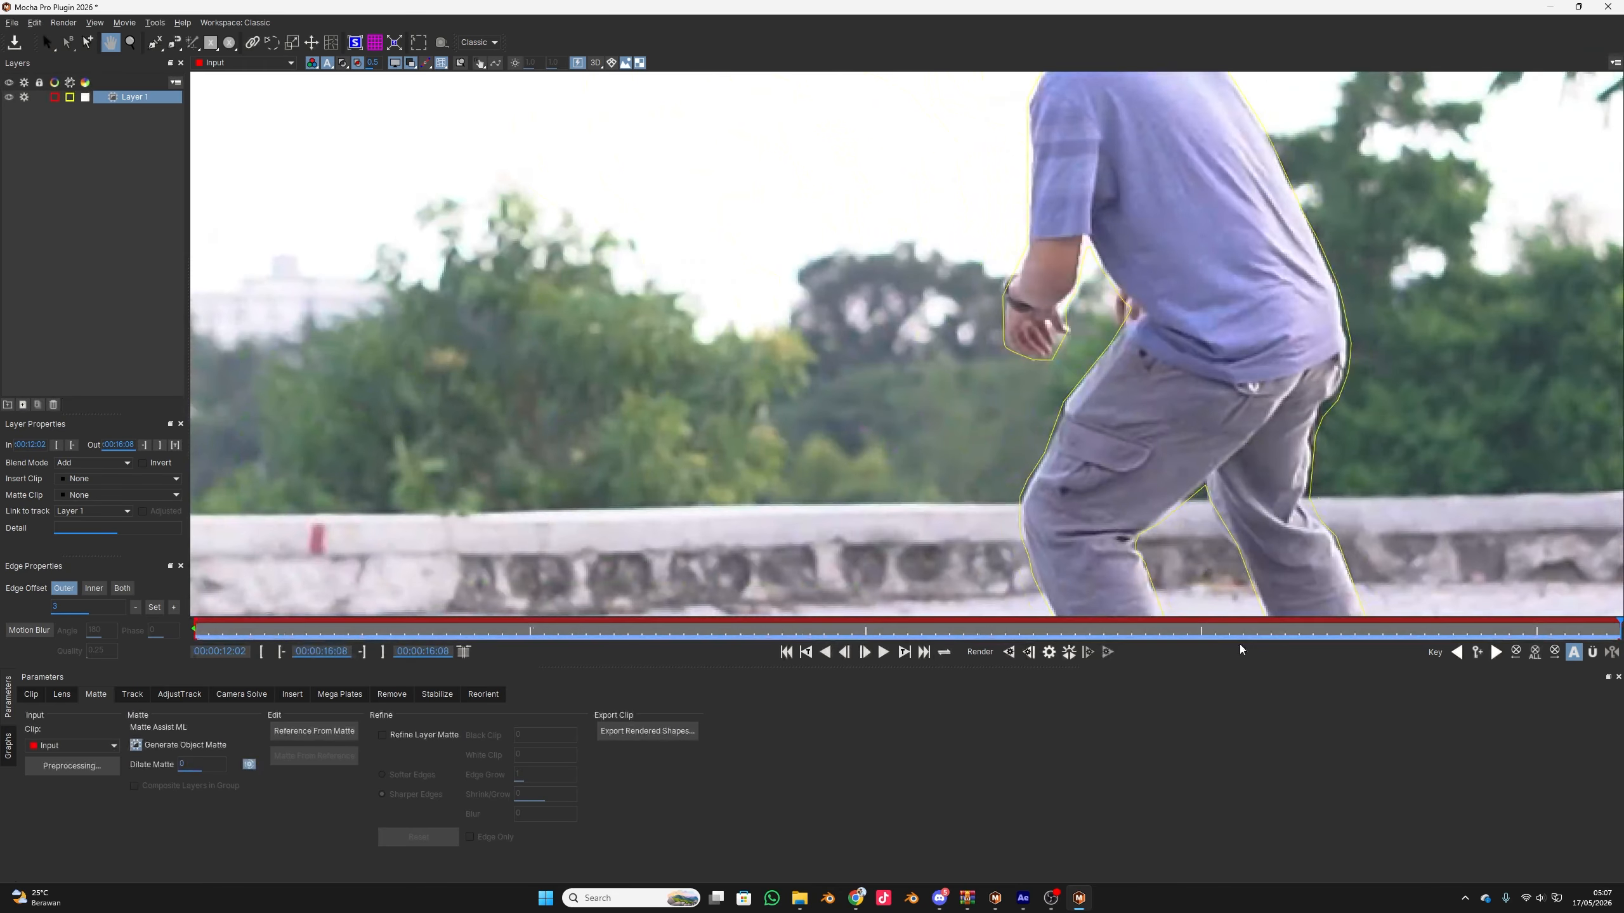
Test Dilate Matte values of 25 at 00:00:14:21 and 30 at 00:00:15:10 on Layer 1's matte
drag(262, 623, 1132, 628)
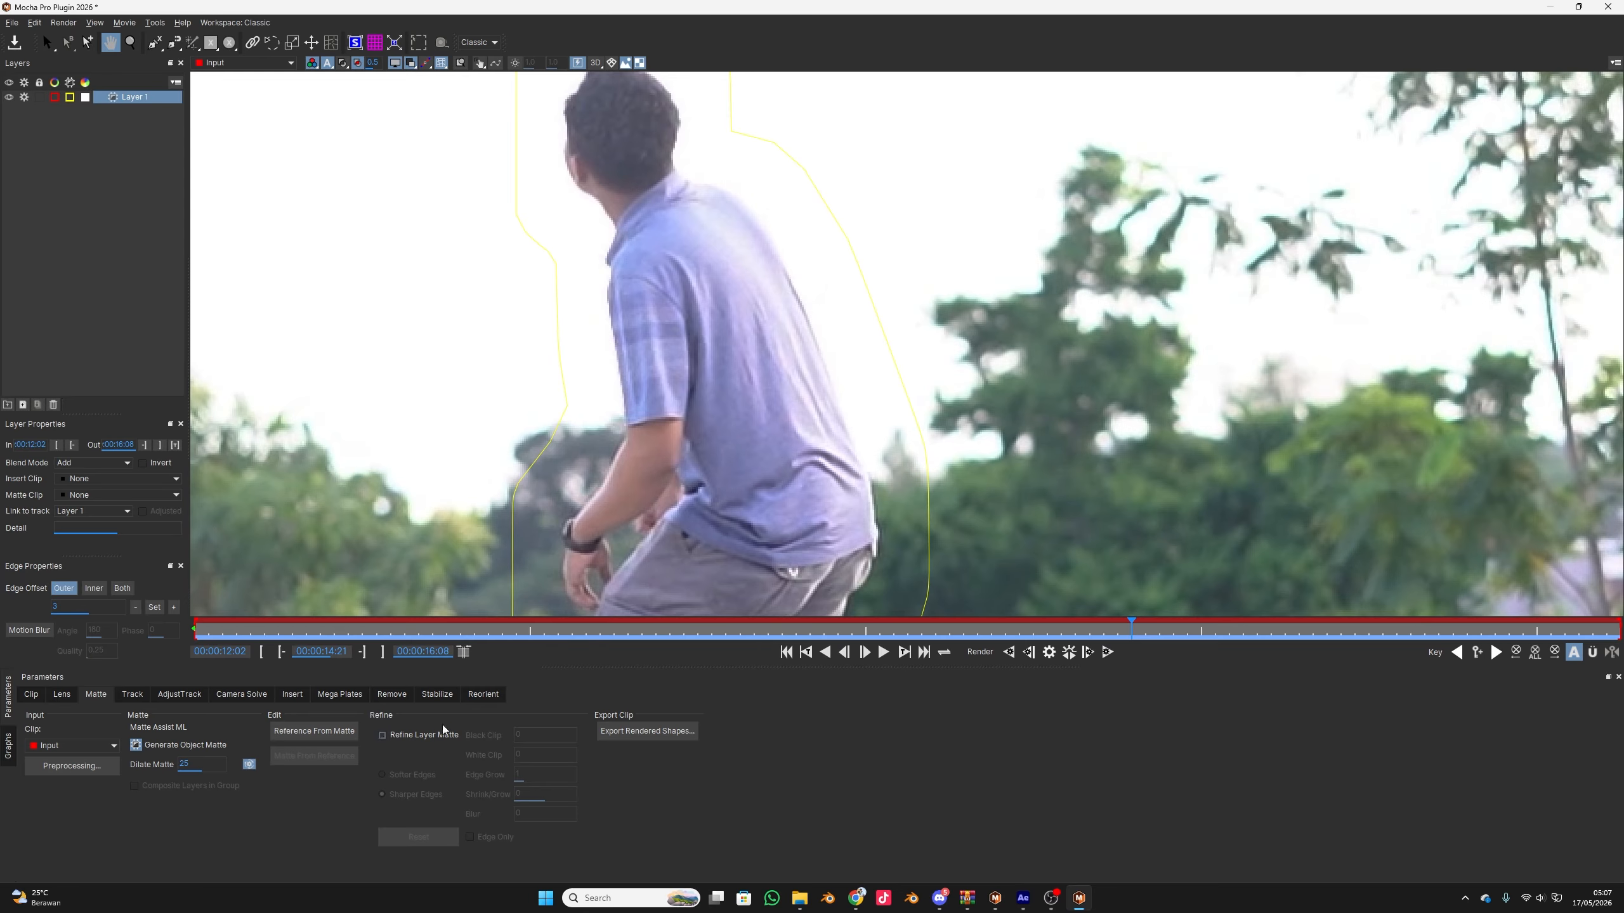
drag(543, 630, 1620, 629)
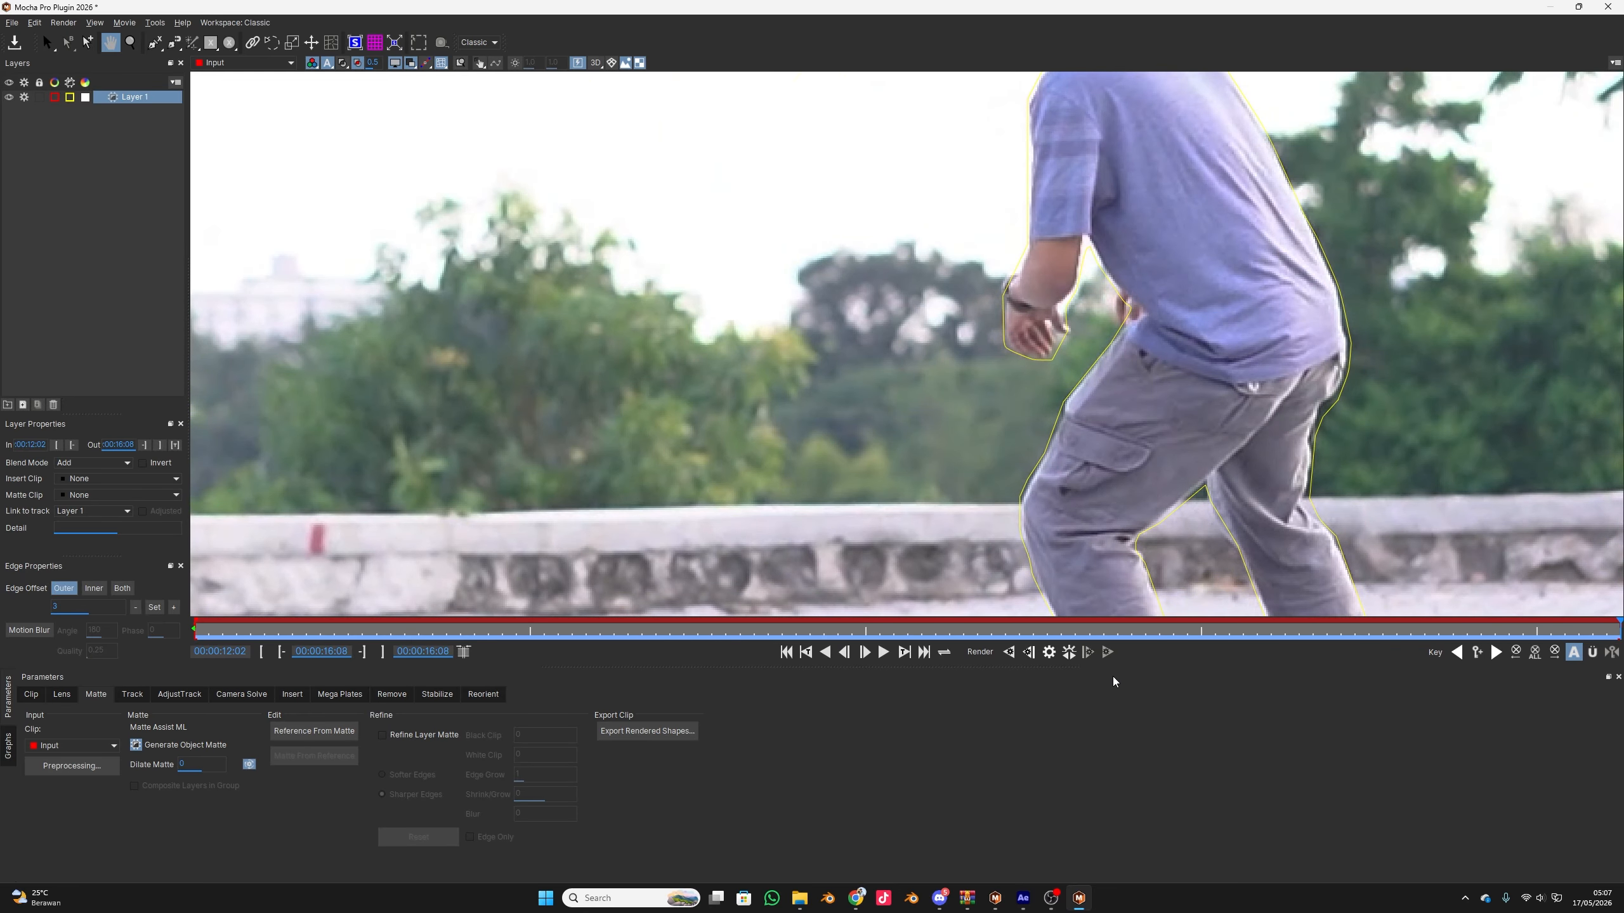
drag(946, 629, 1305, 665)
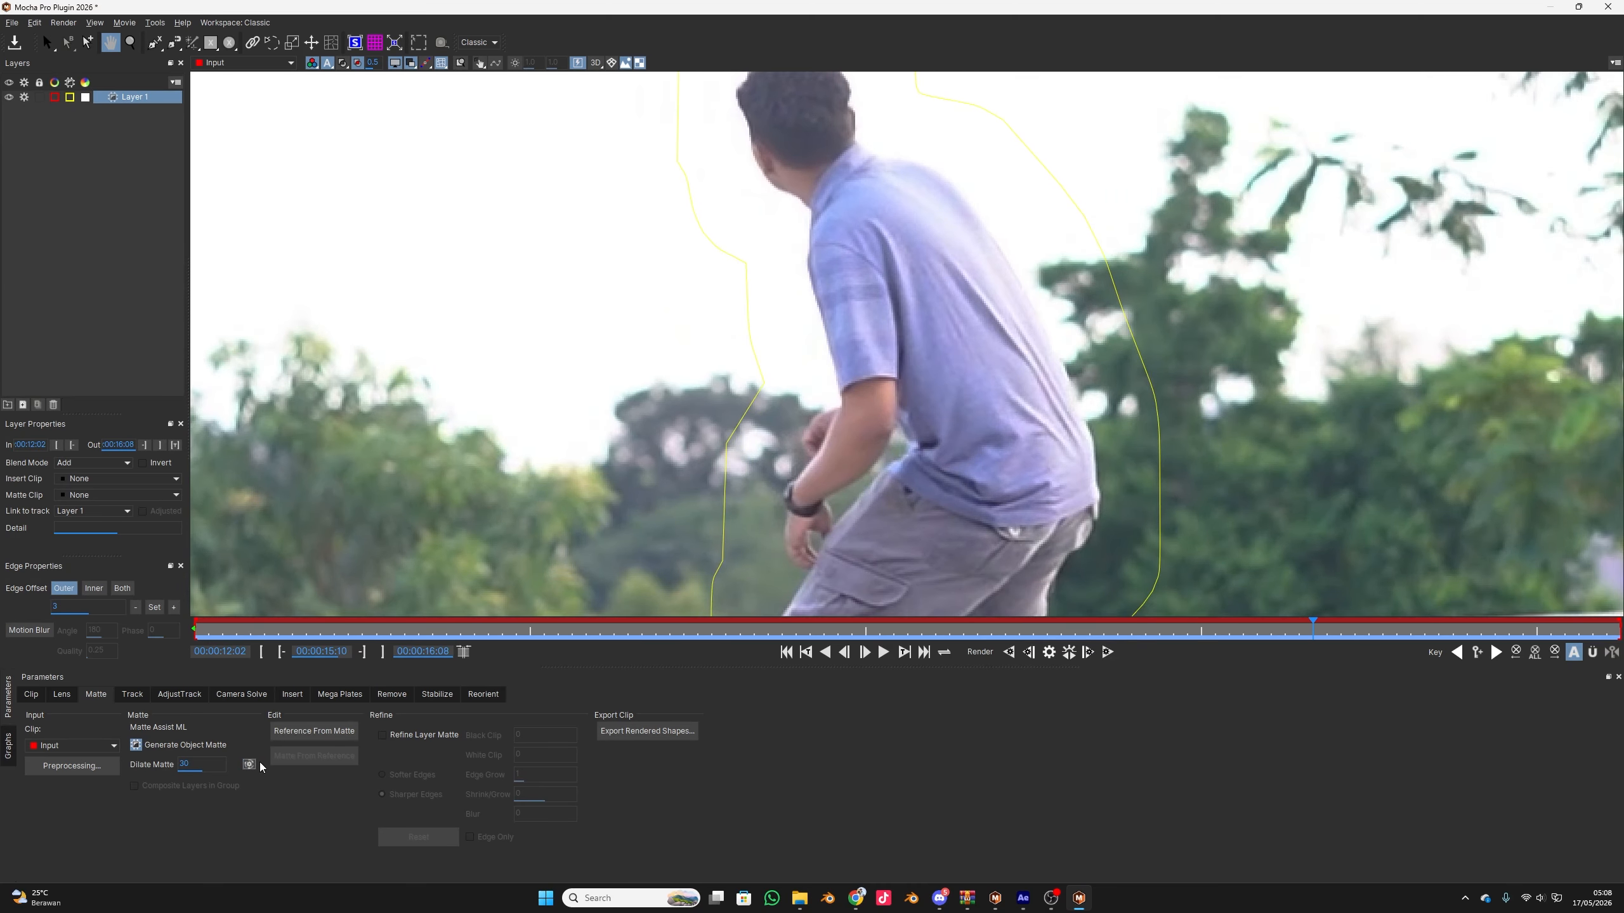
Reset Dilate Matte to 0, render the matte forwards from 00:00:15:10 and check the outline on several frames
drag(531, 613, 249, 611)
double_click(198, 764)
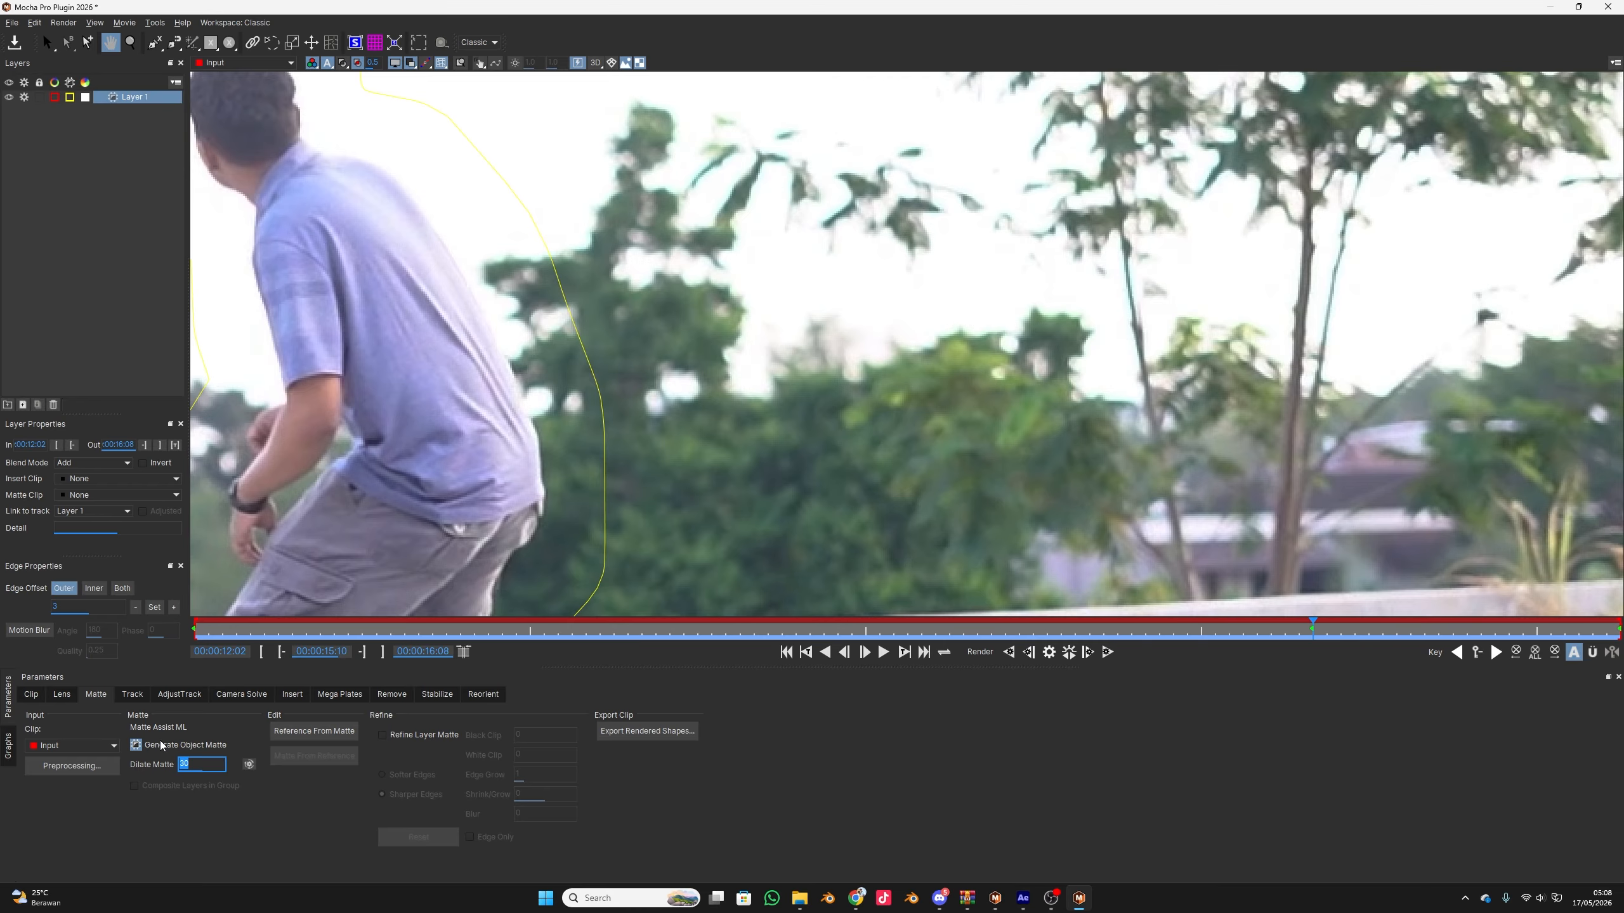
key(BackSpace)
click(1109, 652)
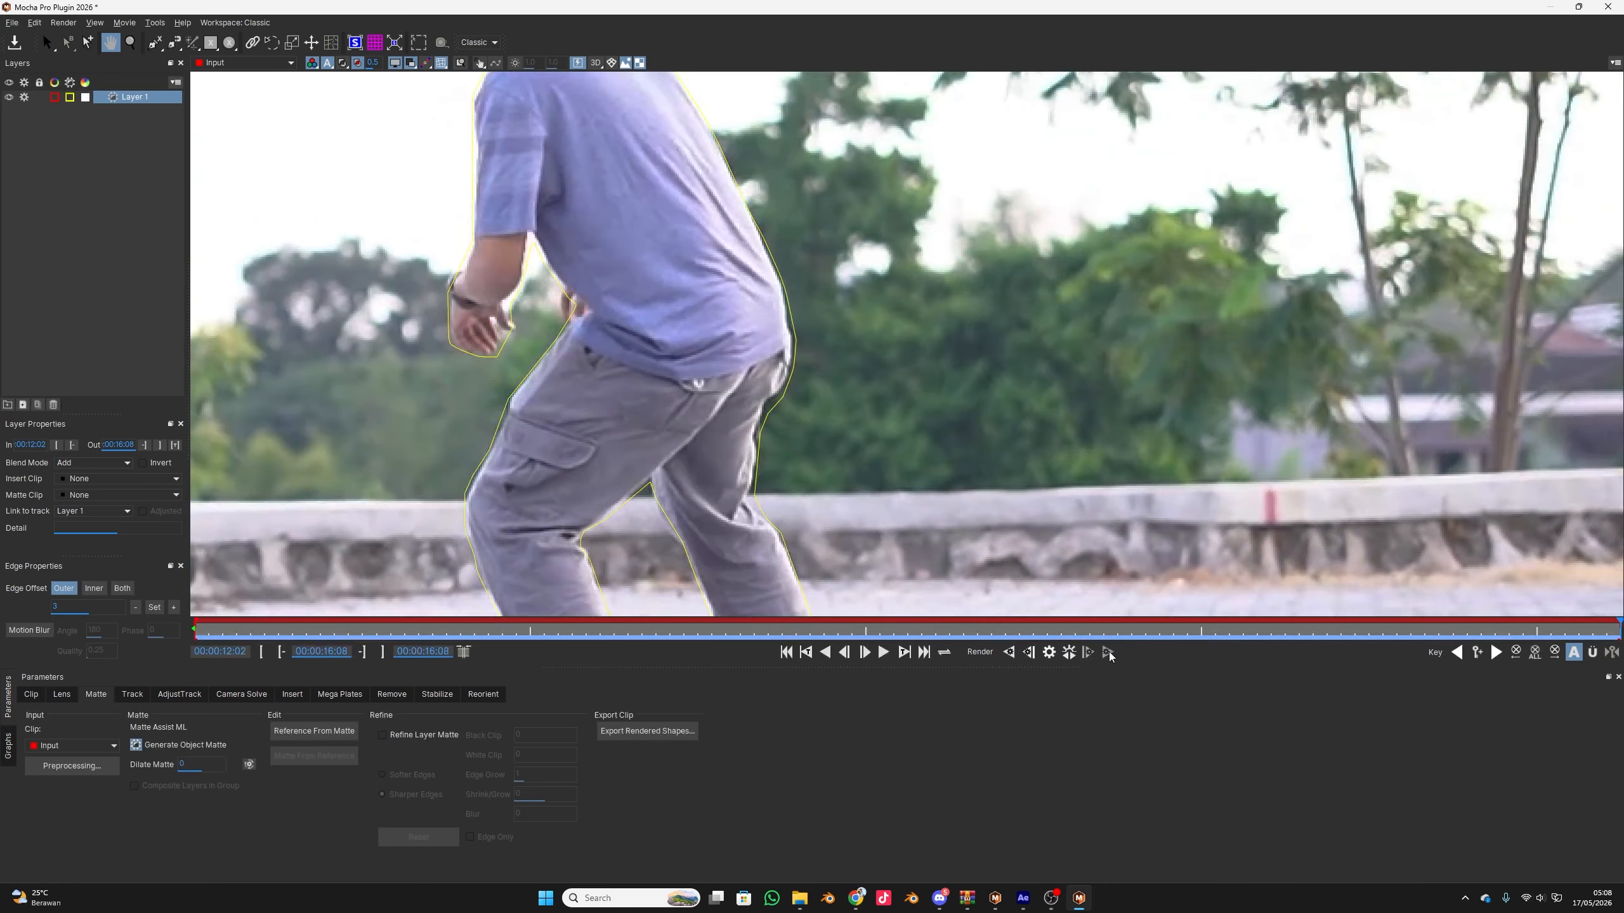
click(1117, 636)
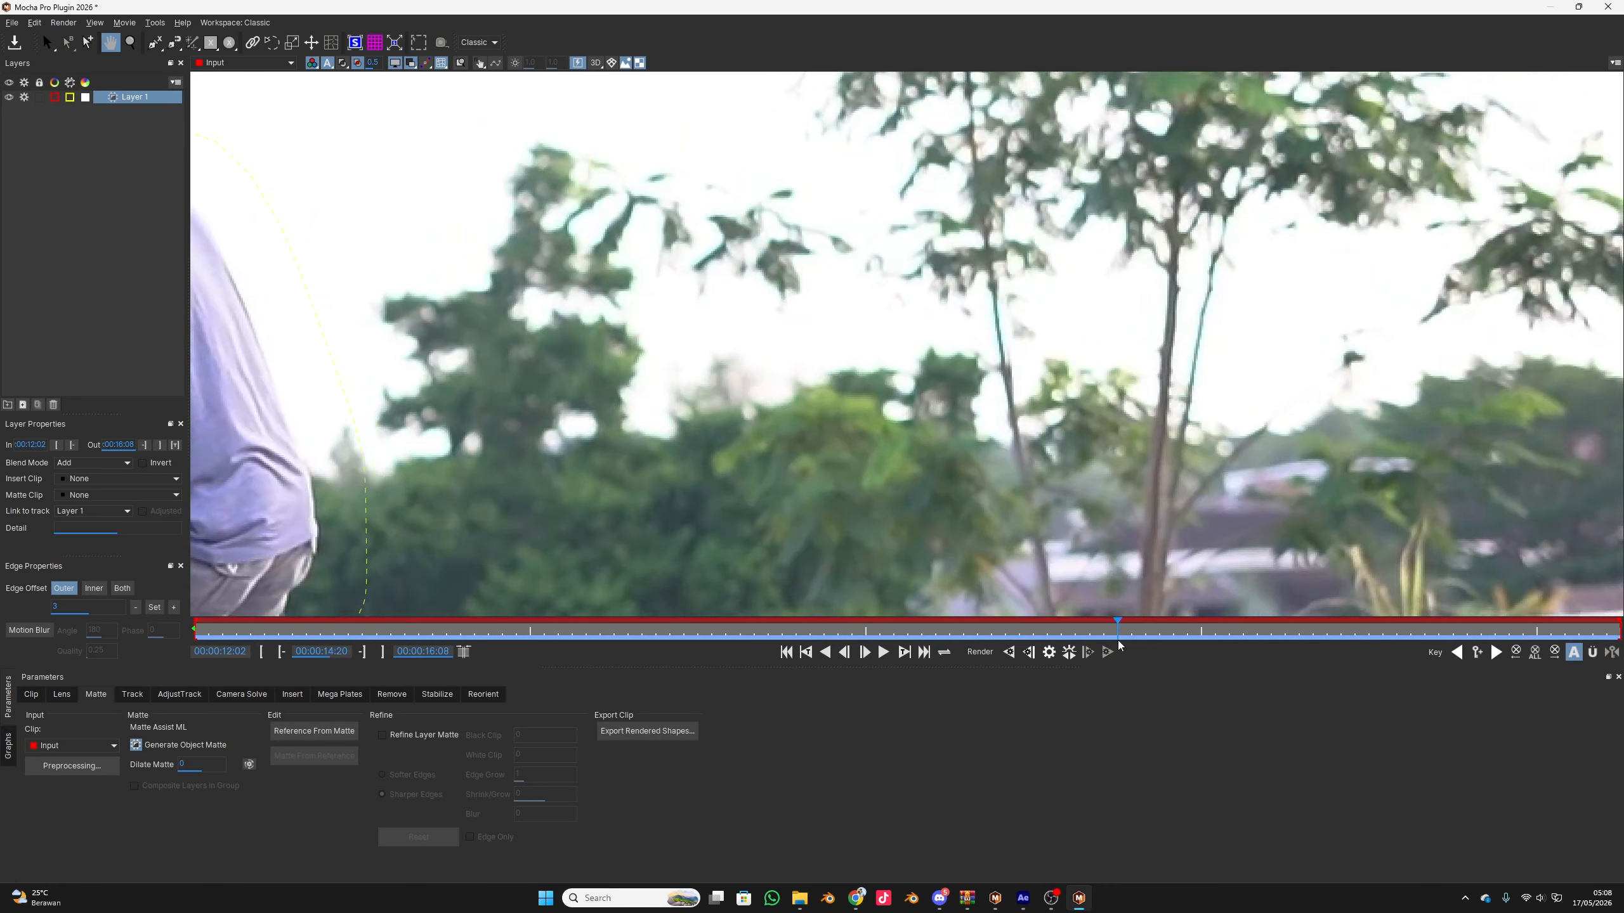
click(1221, 636)
drag(740, 496, 899, 477)
Turn off Generate Object Matte for Layer 1 at the first frame, try rendering forwards and return to the clip's start
drag(1254, 637, 194, 649)
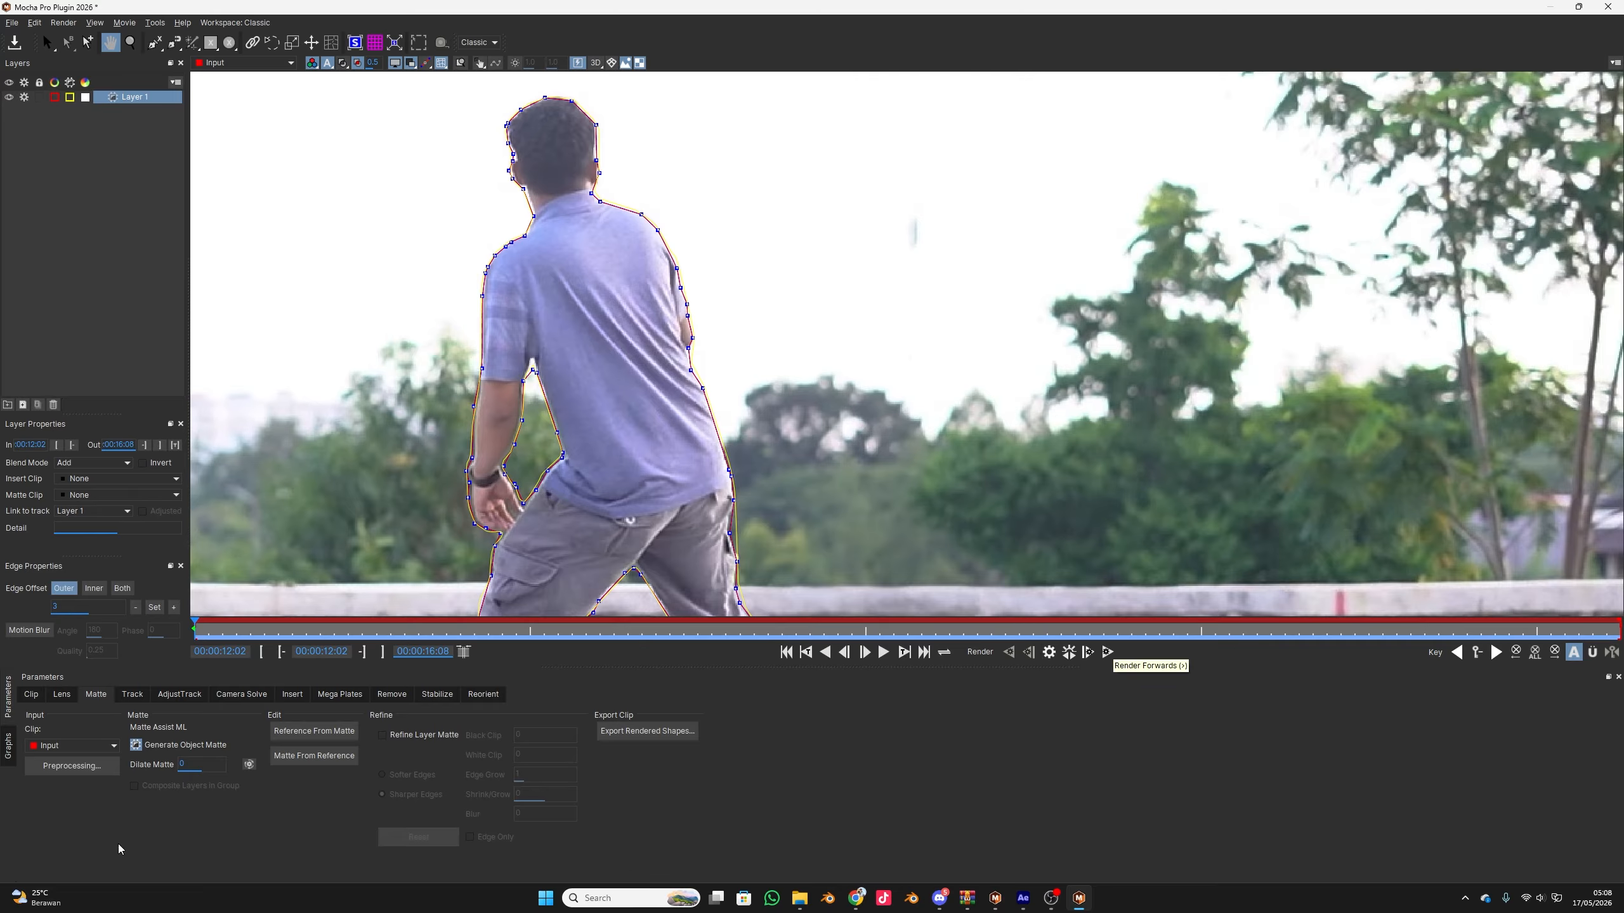
click(135, 746)
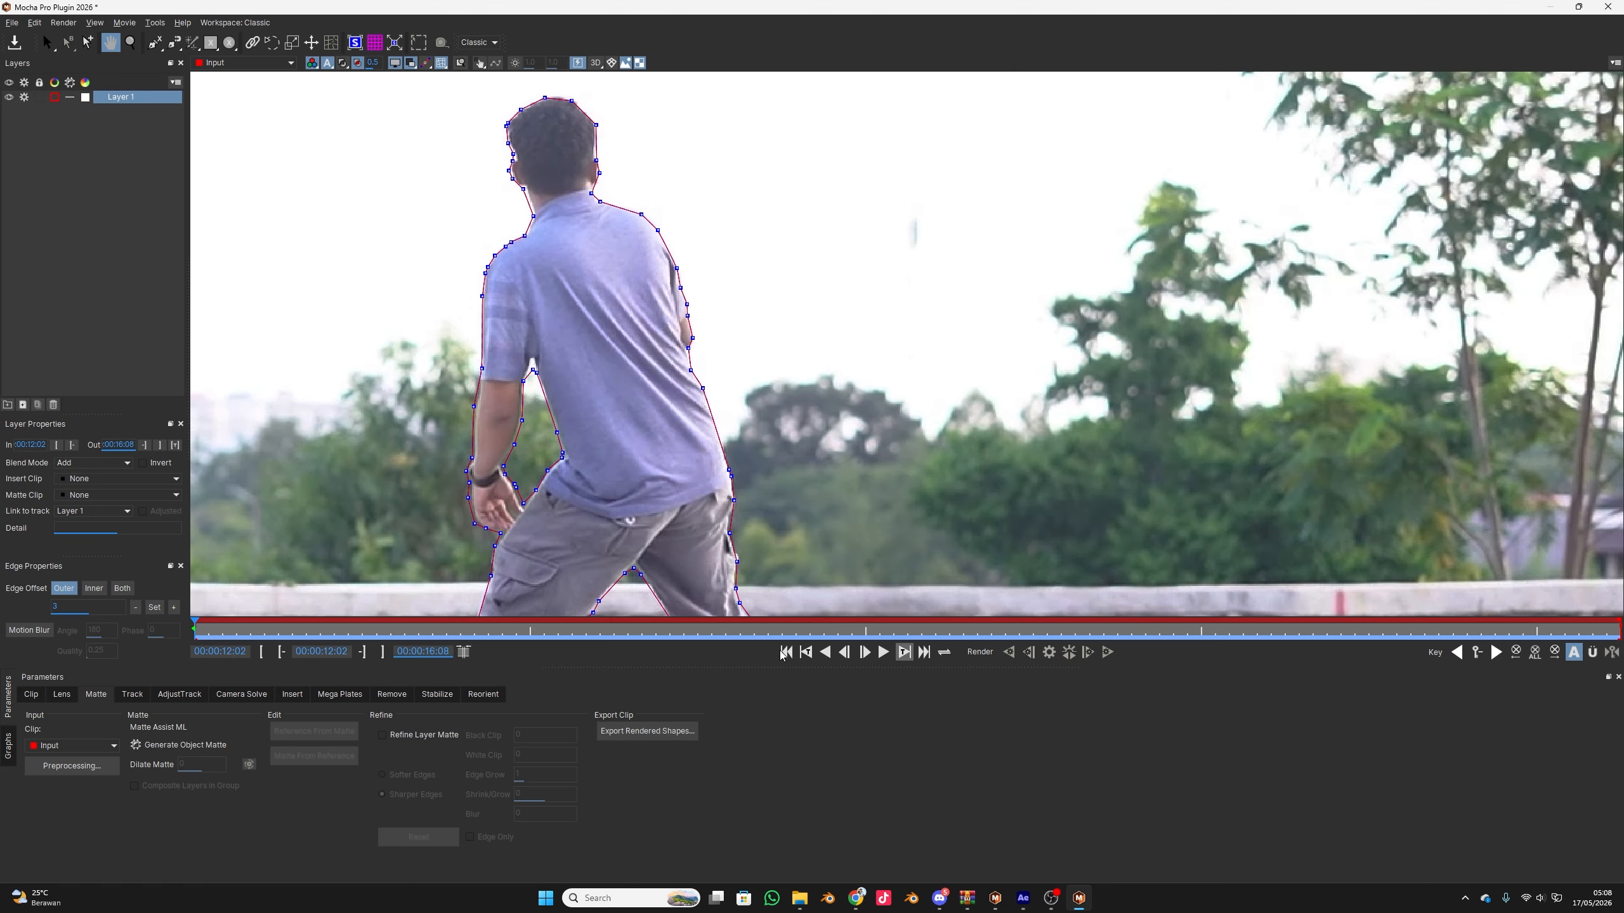
click(1108, 652)
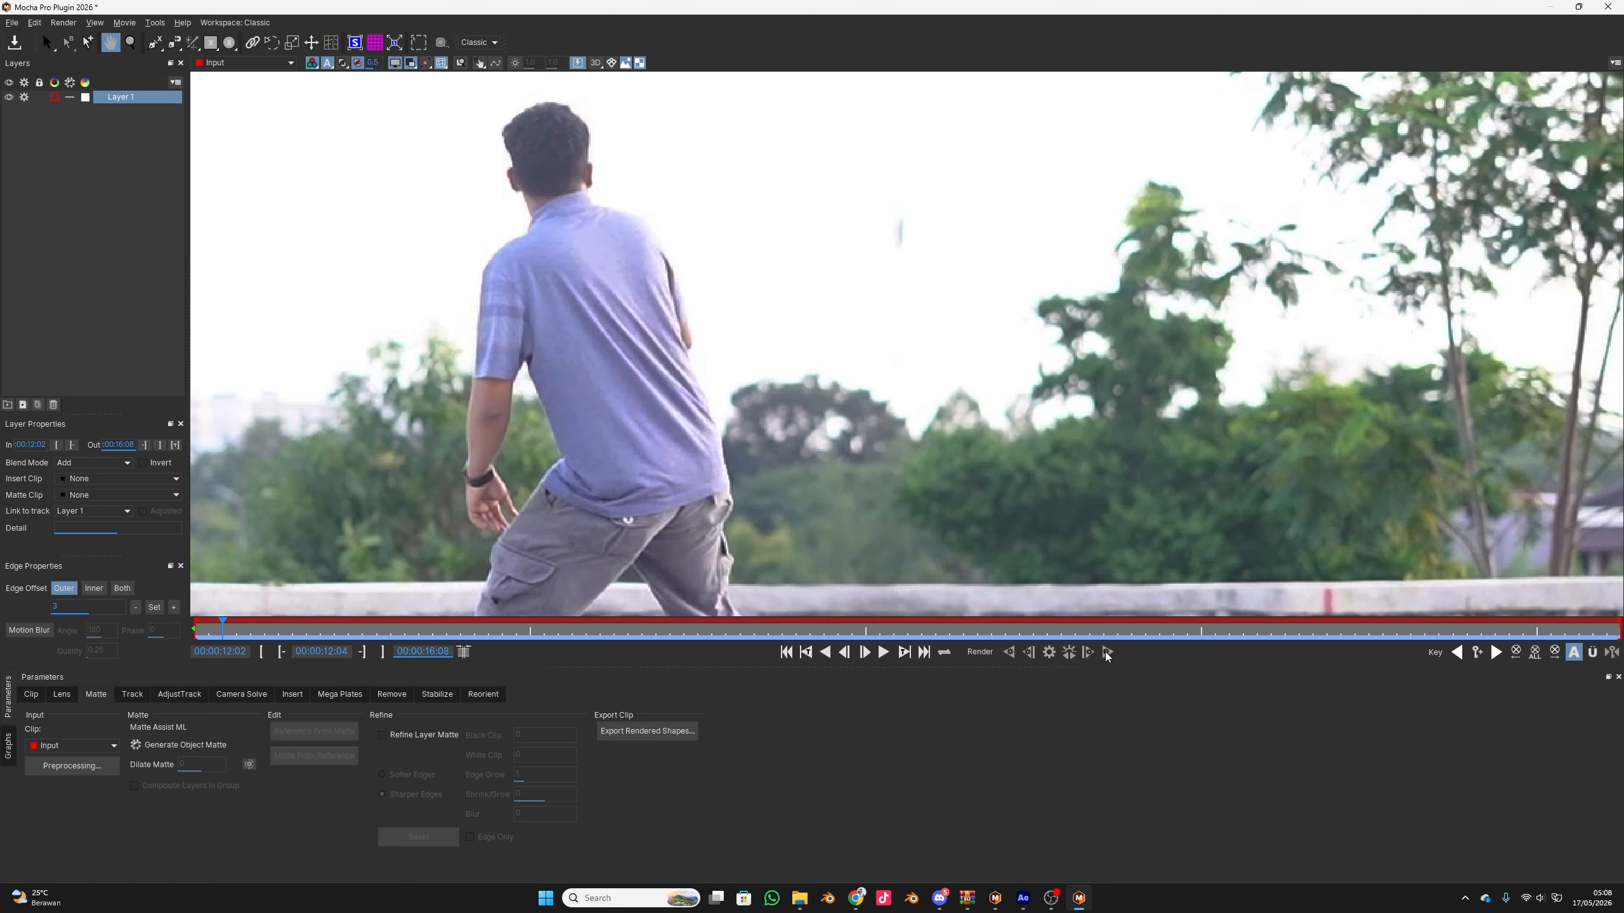
drag(707, 629, 3, 636)
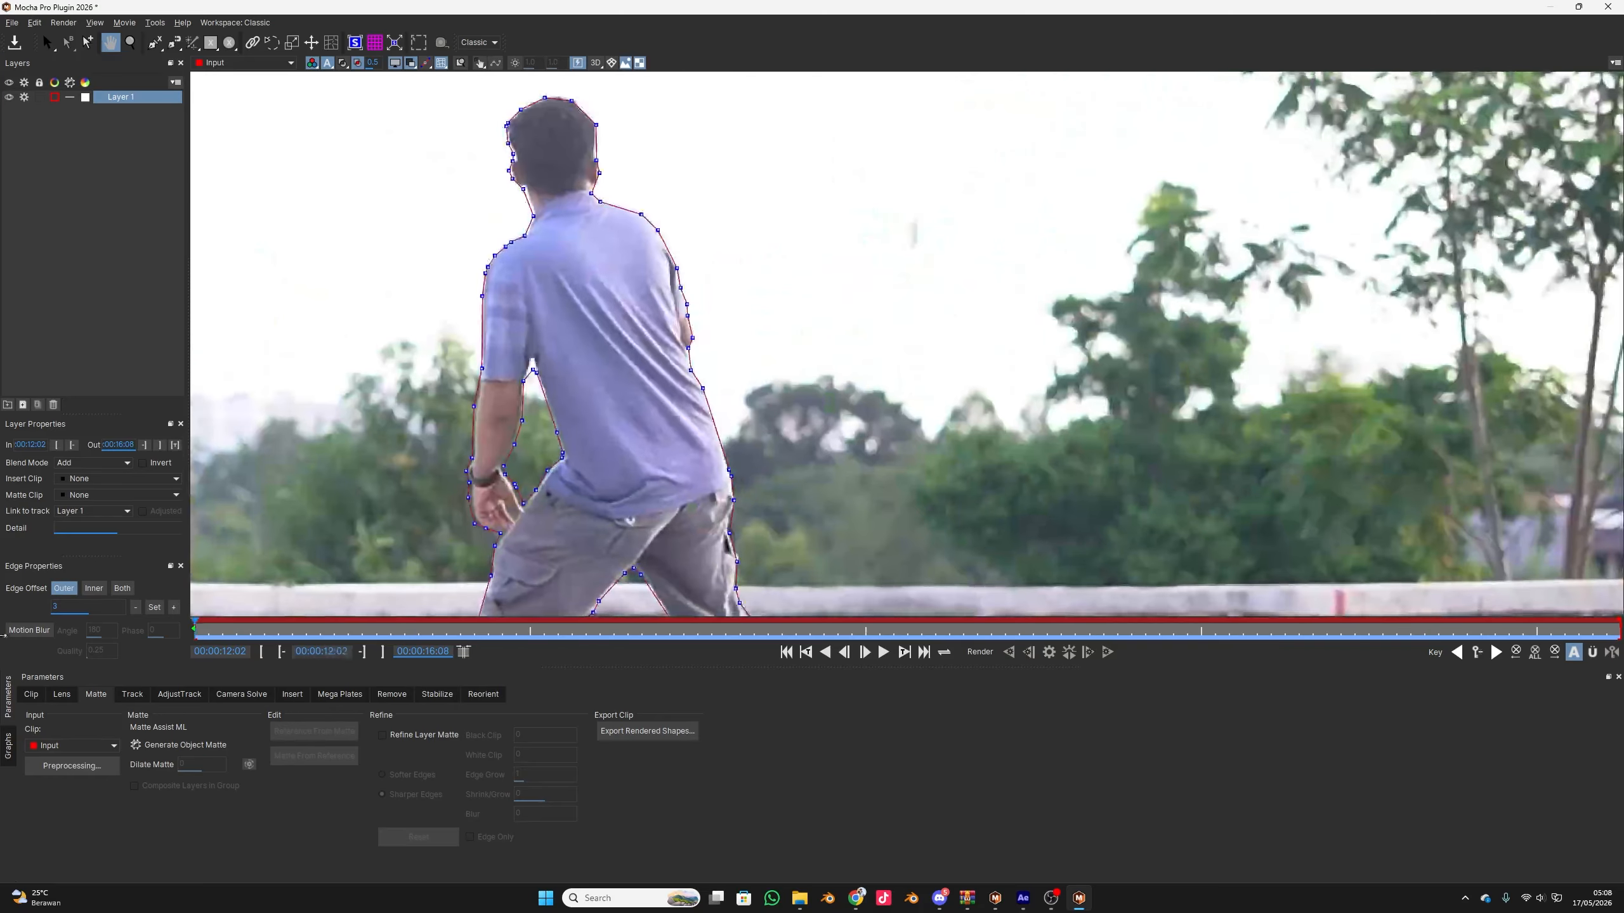
Turn Generate Object Matte back on for Layer 1, render the matte forwards through the clip and return to the first frame
click(136, 745)
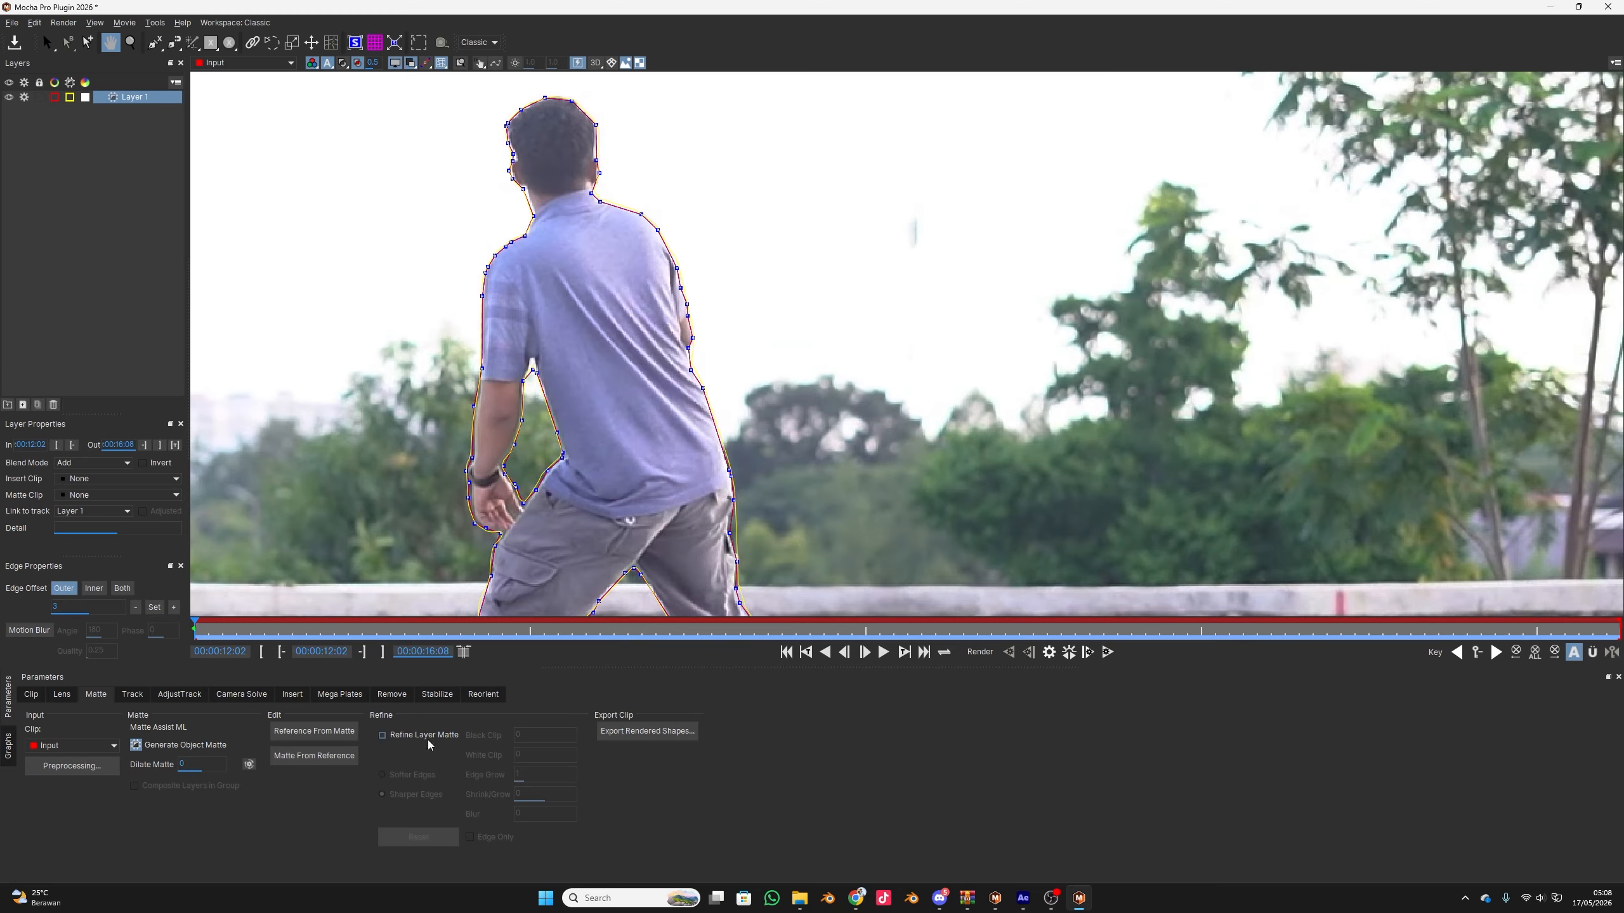
click(1109, 653)
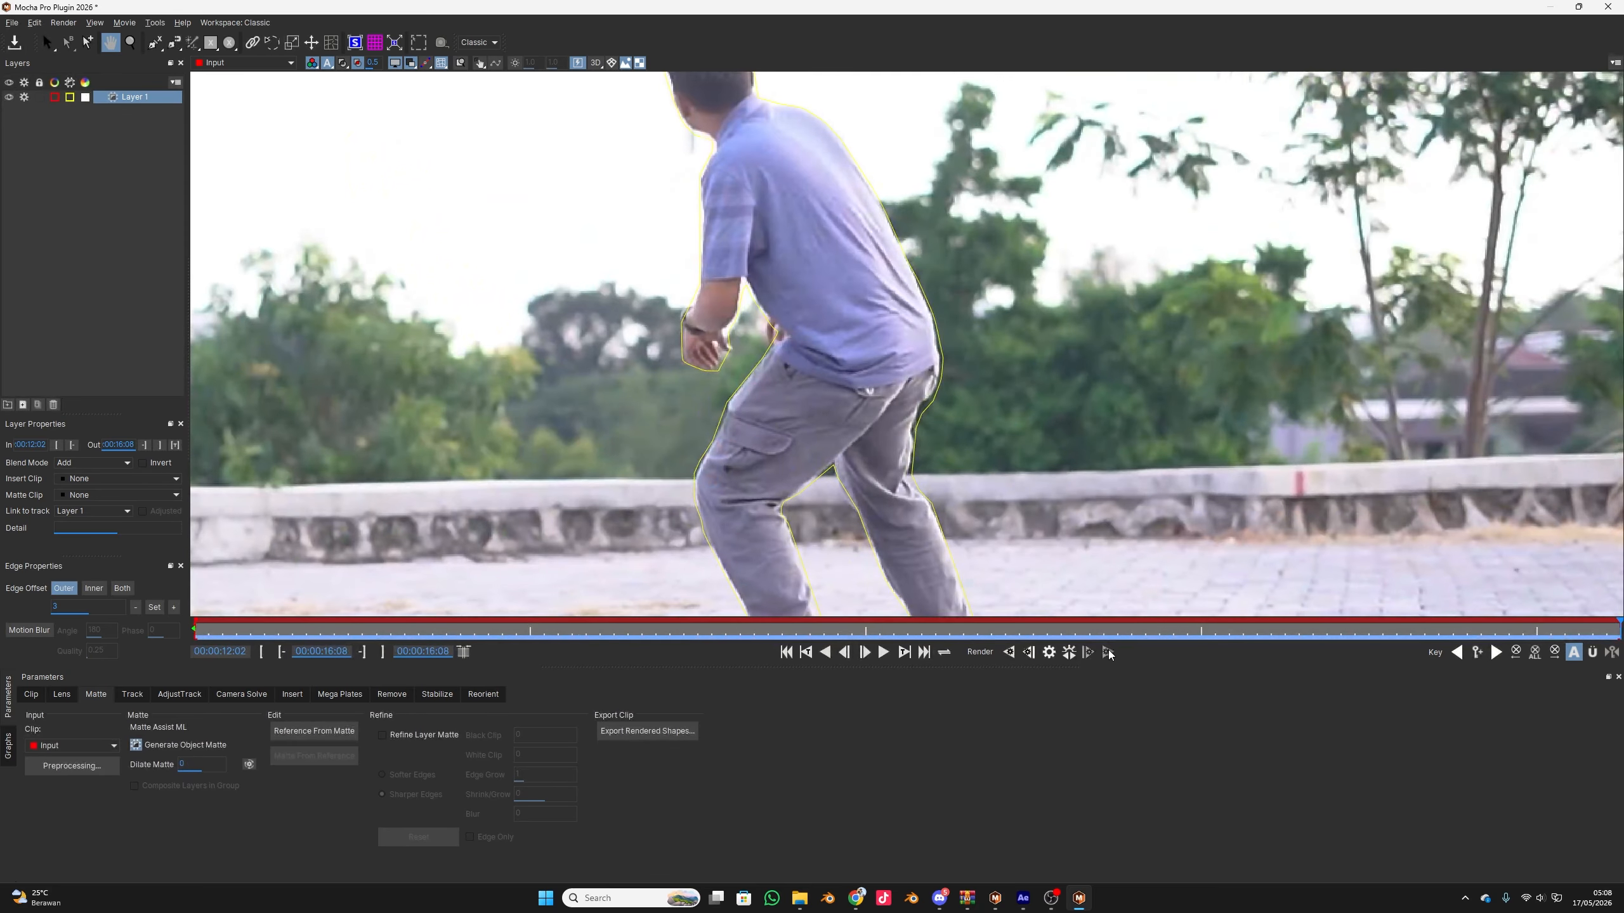
drag(1079, 634, 12, 678)
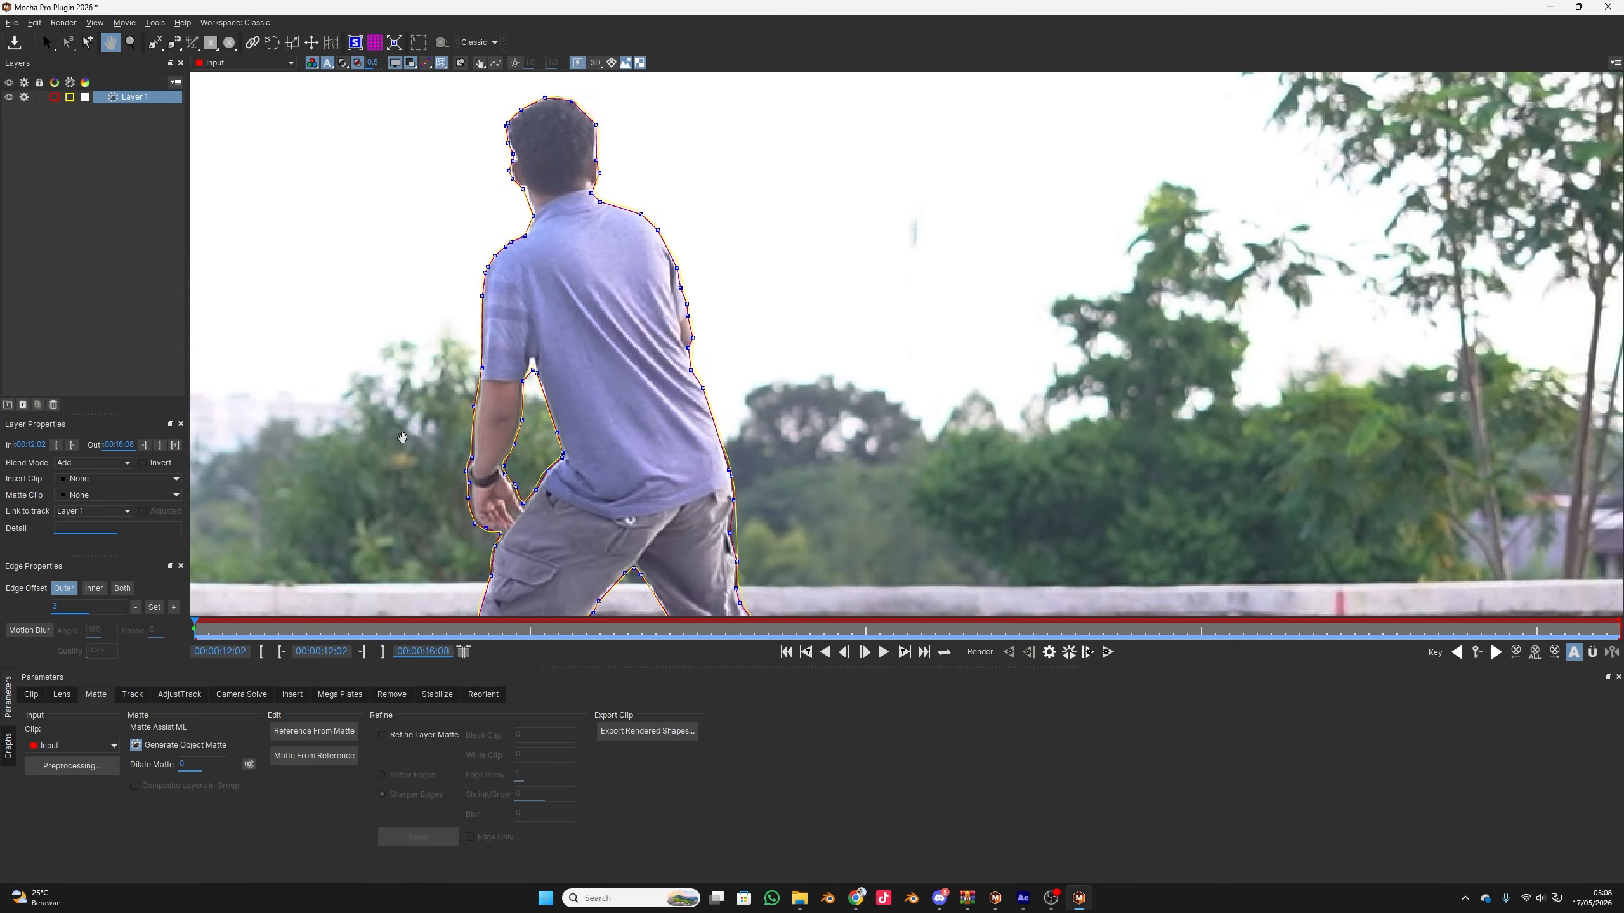
Deselect Layer 1 and draw a new four-point X-Spline layer around the paved ground, following the low wall's upper edge and extending beyond the frame
right_click(76, 218)
click(173, 108)
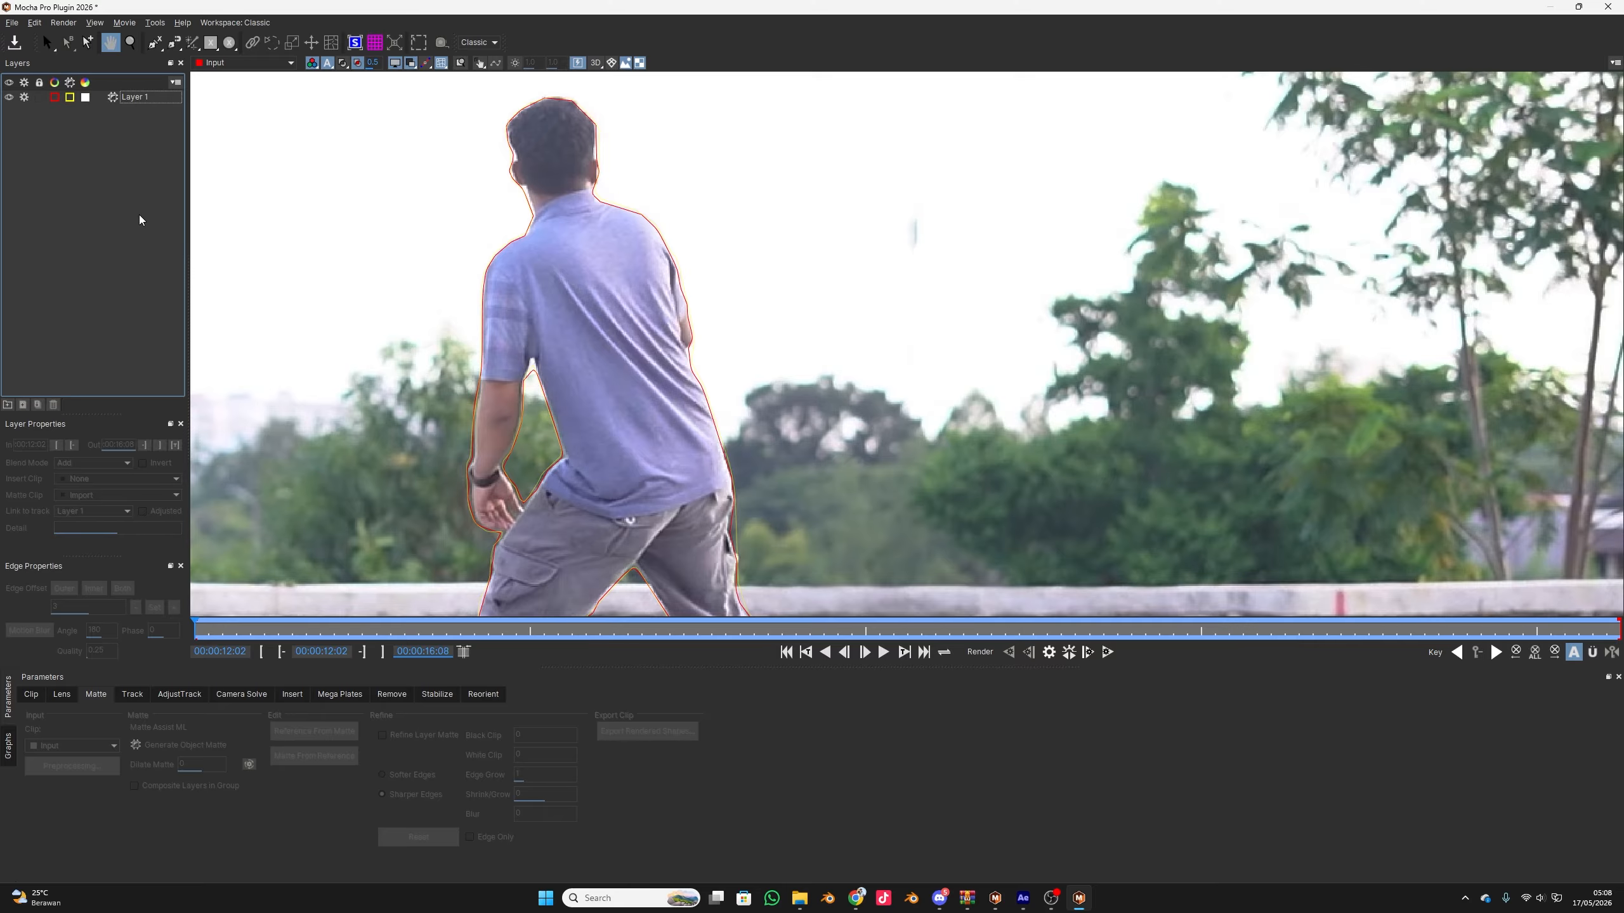
scroll(709, 407, down, 2)
scroll(744, 458, down, 6)
drag(785, 452, 926, 357)
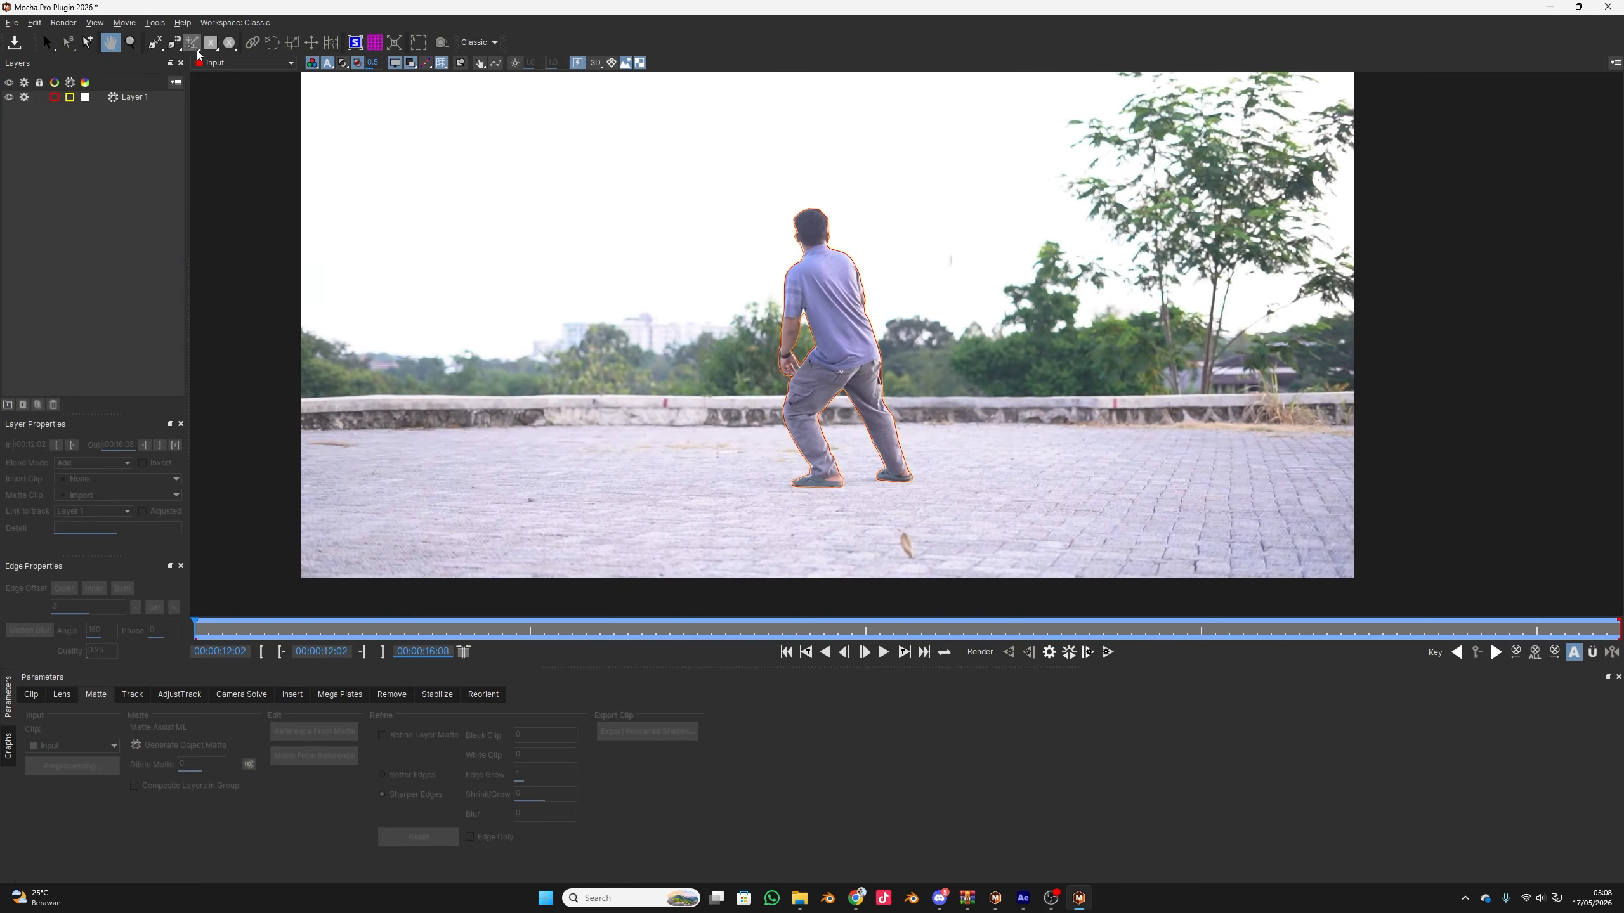
click(159, 45)
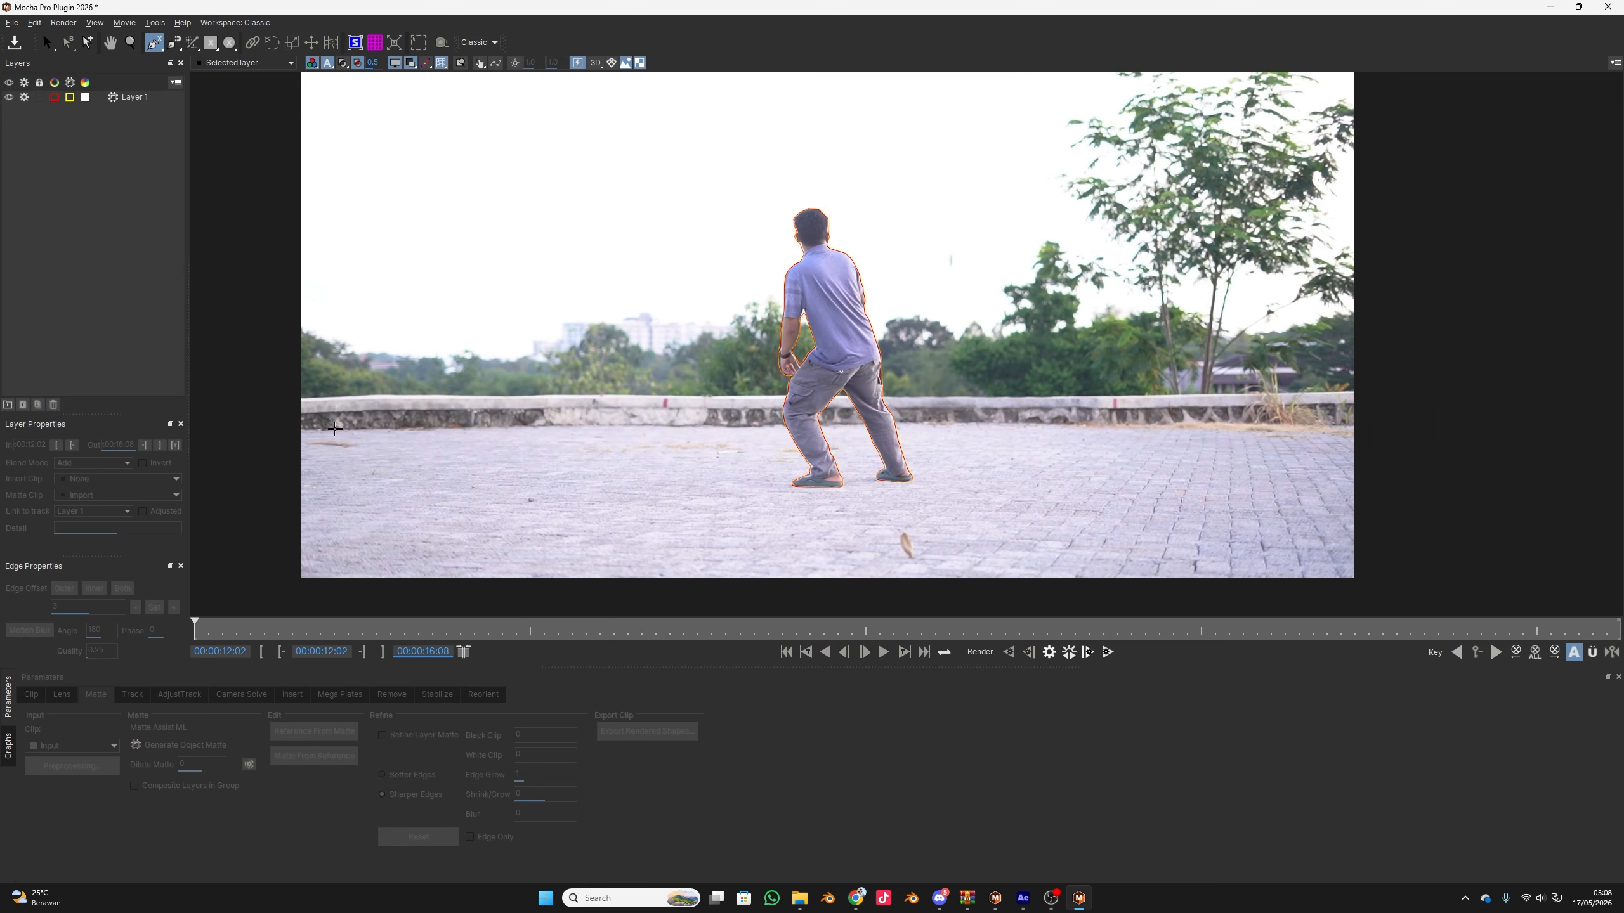
click(297, 397)
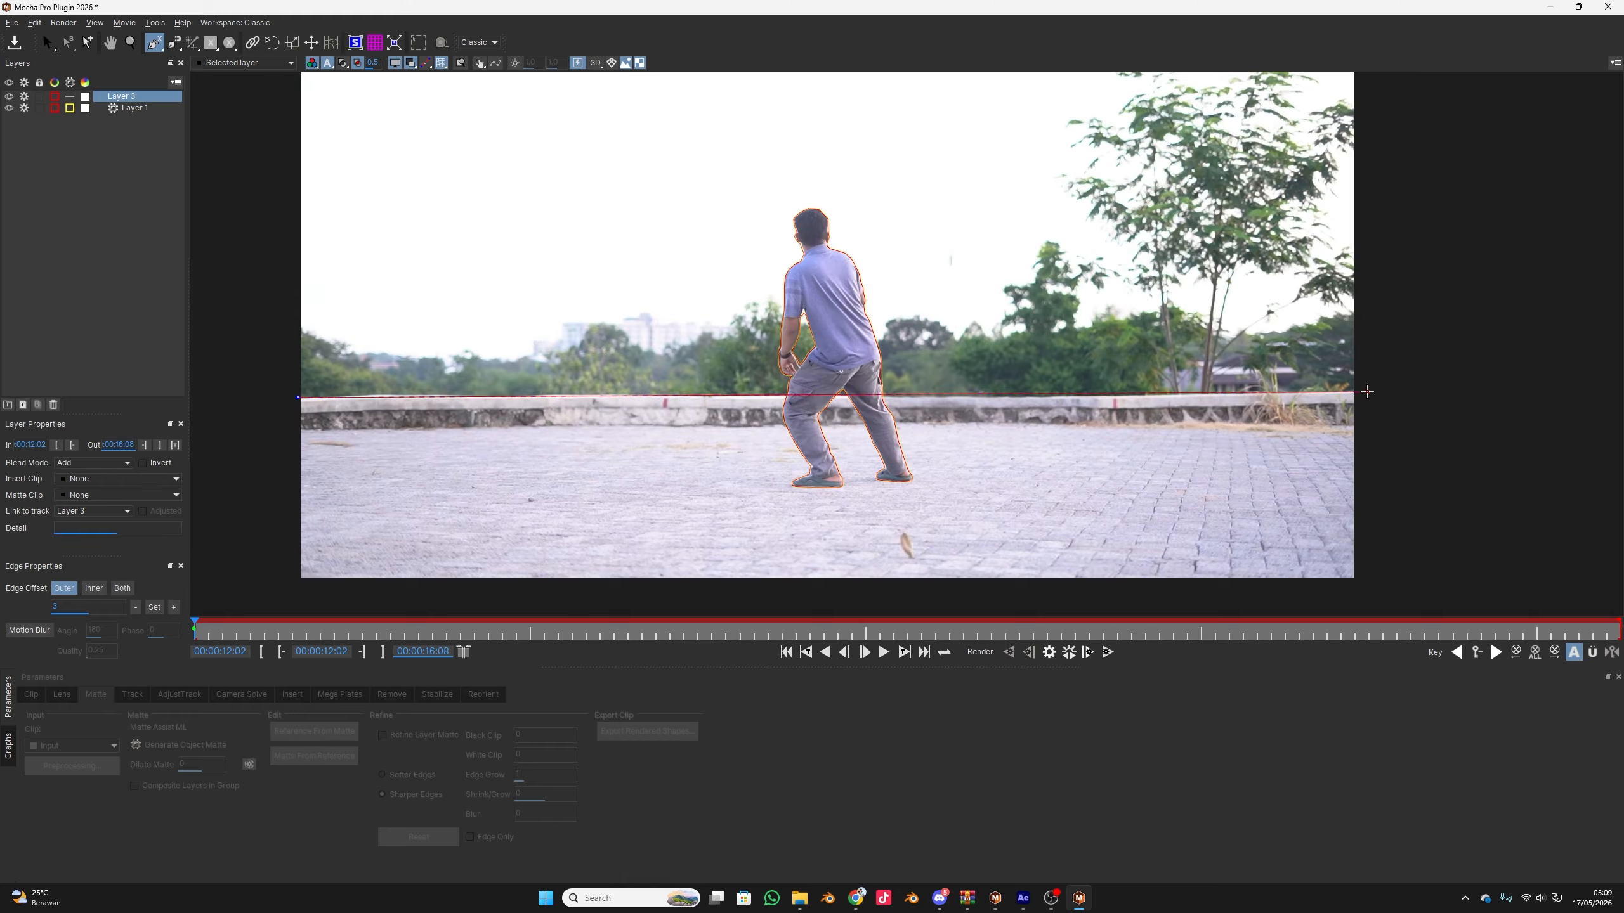
click(1368, 394)
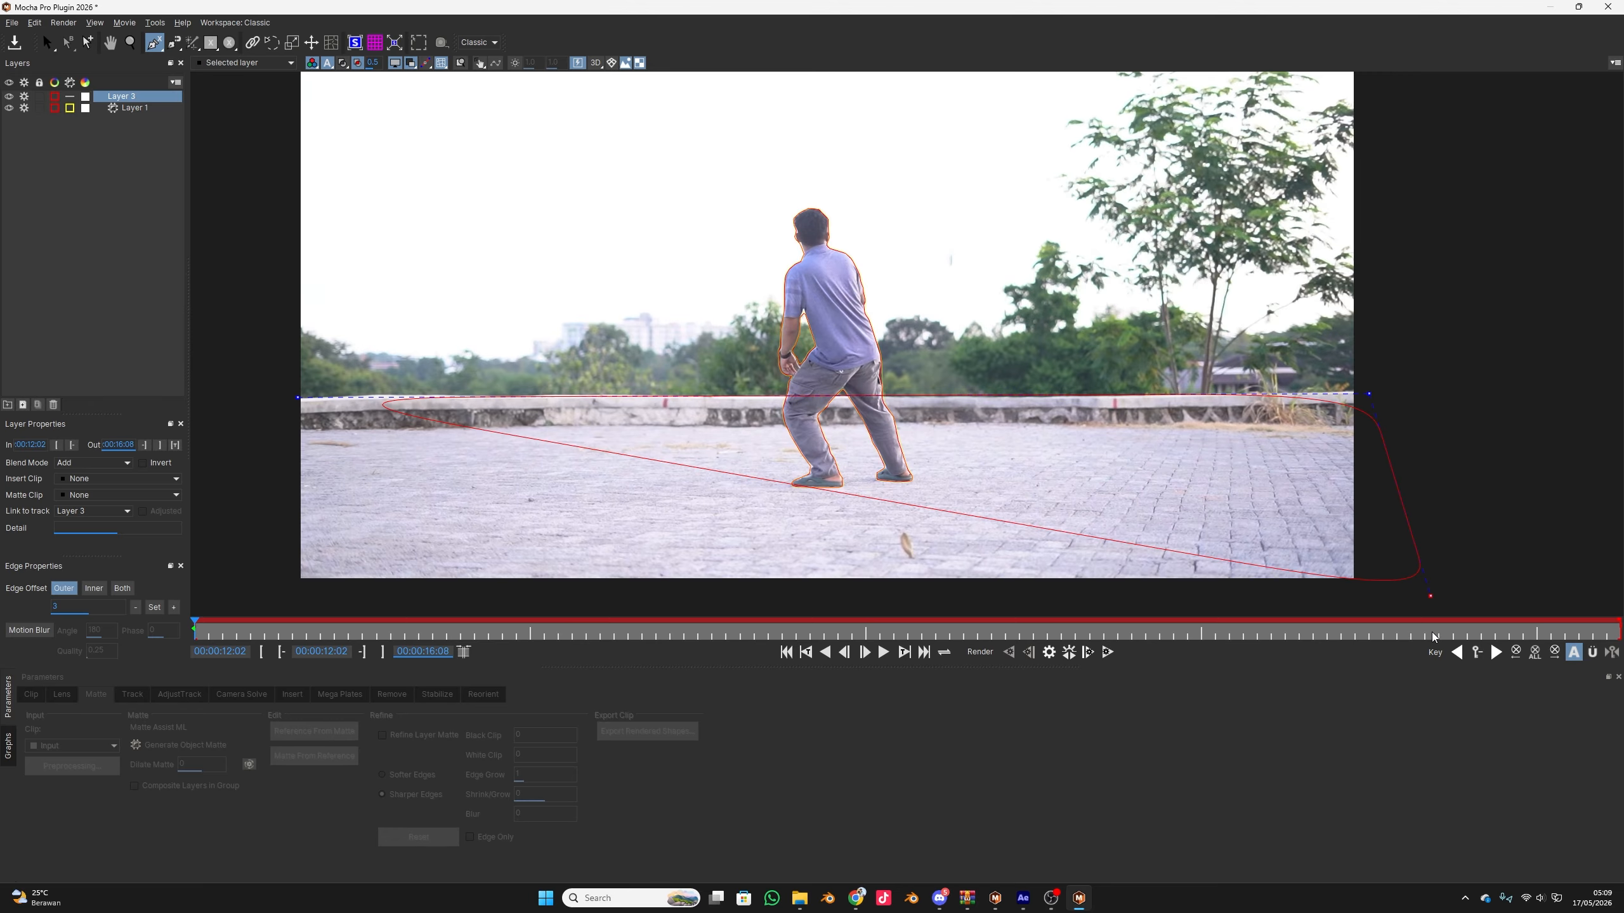
click(1406, 609)
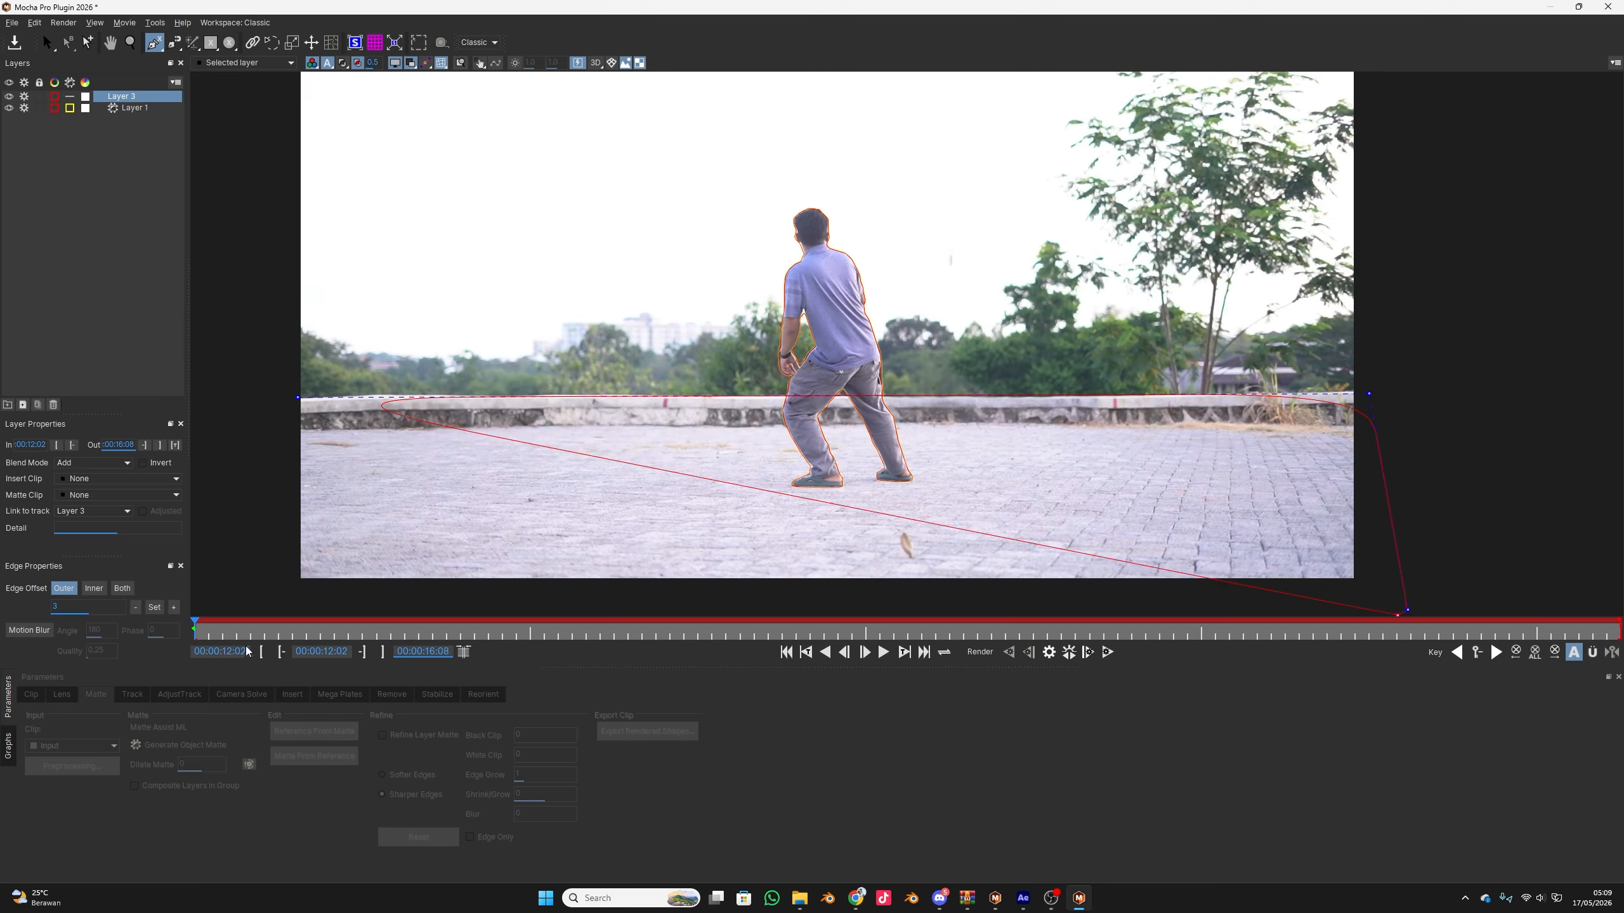
right_click(267, 586)
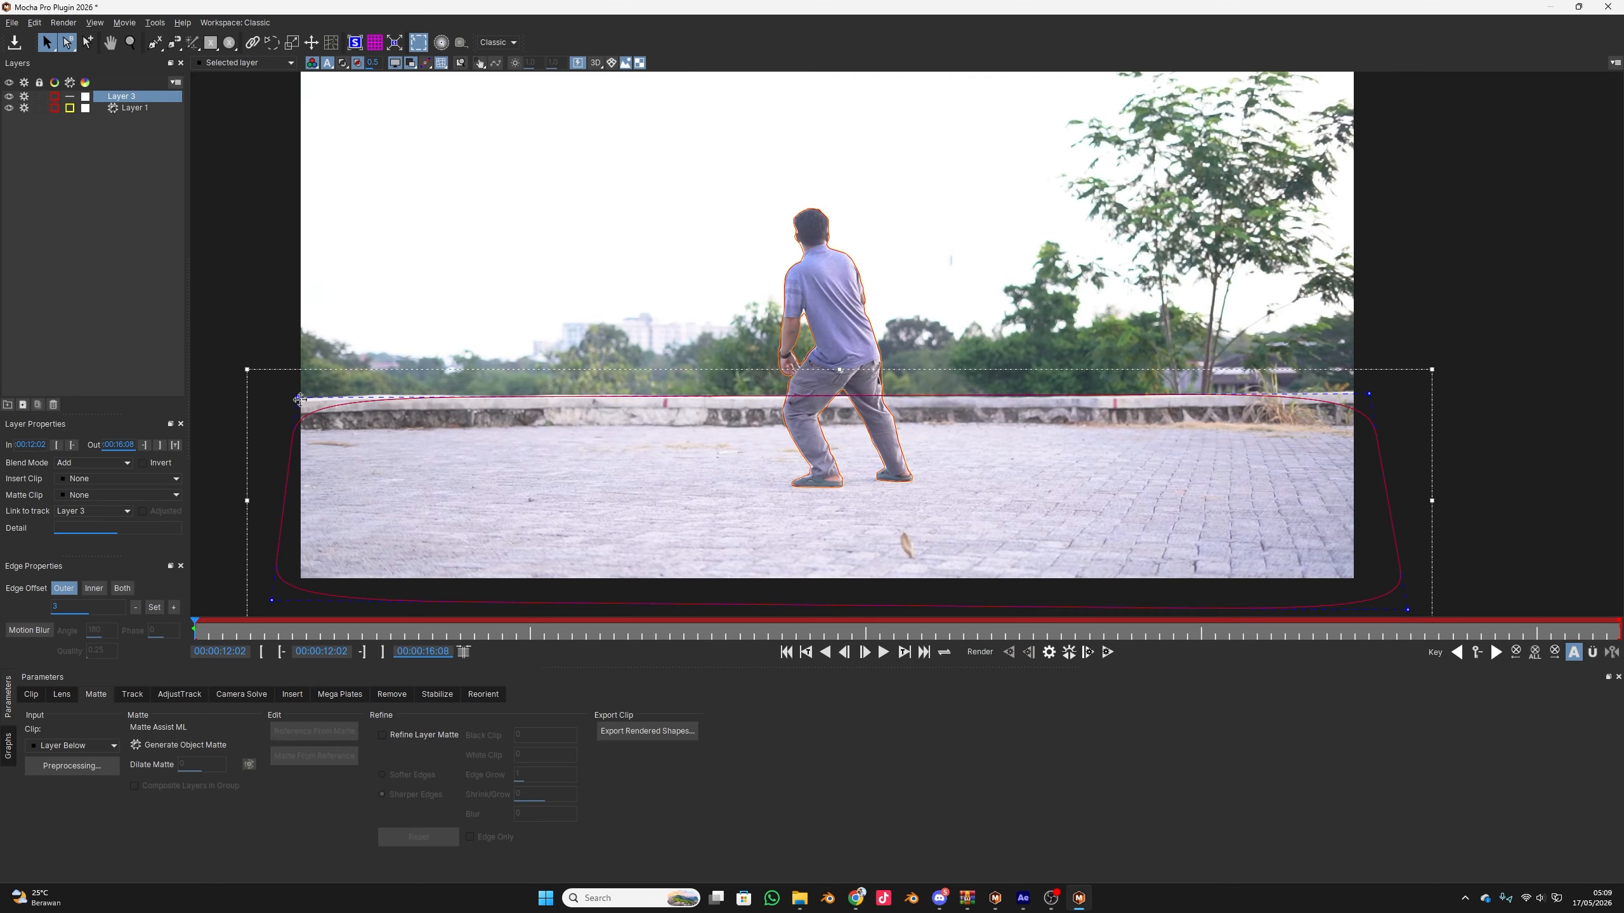
Move the ground spline's upper-left point further outside the frame at the wall's upper edge and open its point type options
click(296, 397)
drag(293, 396, 241, 394)
scroll(266, 400, up, 2)
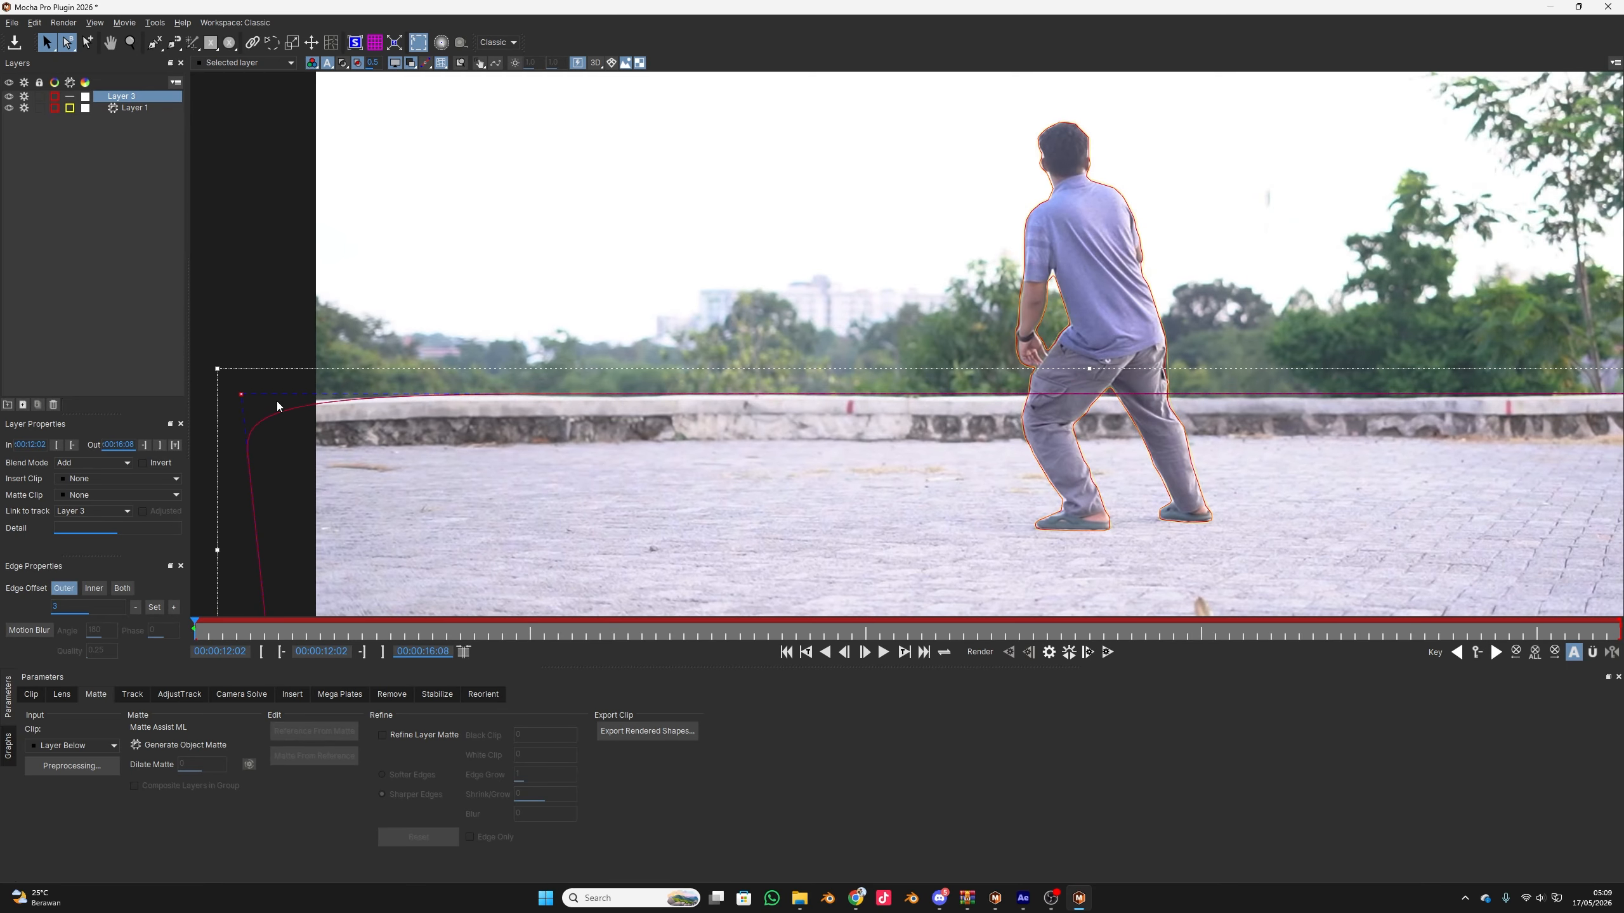
right_click(242, 393)
mouse_move(266, 401)
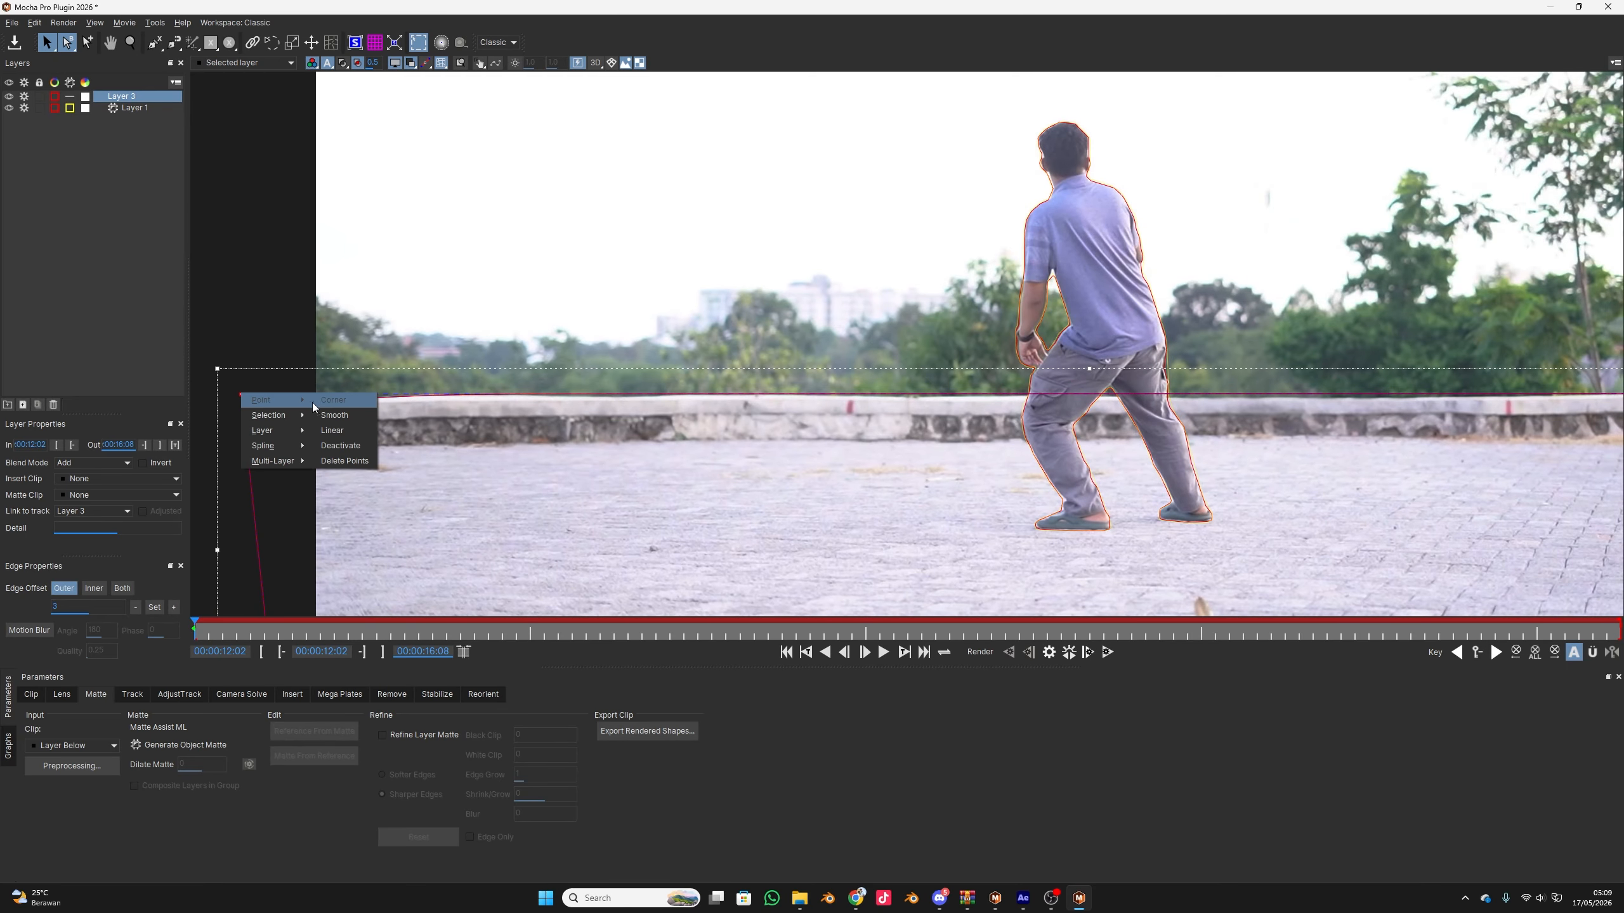
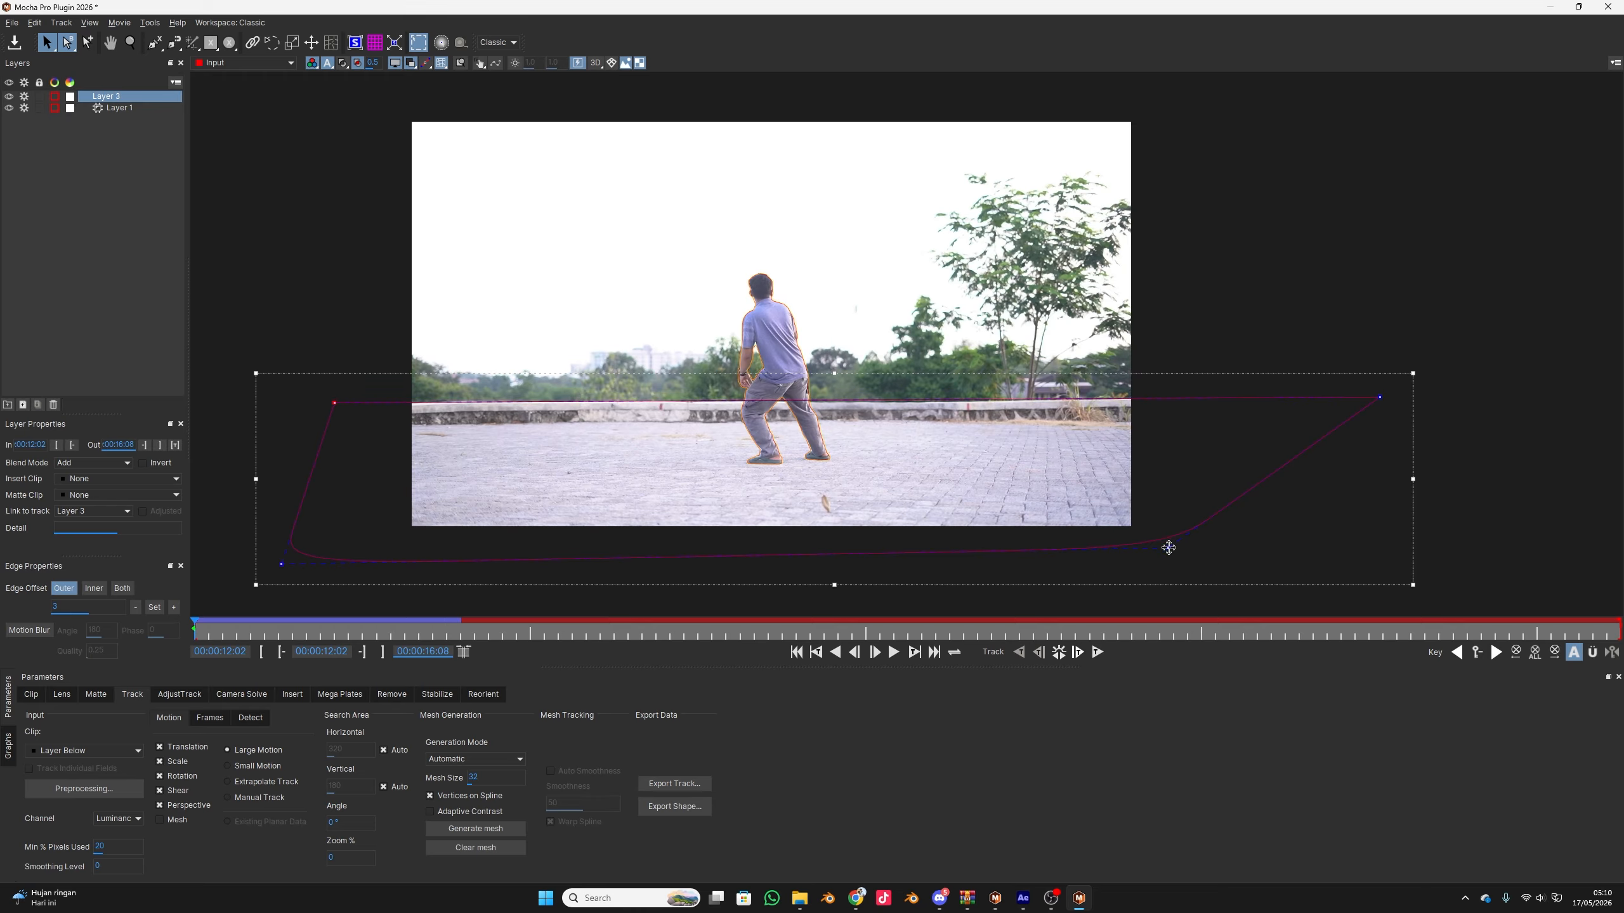
Move the ground spline's lower-right point further outside the frame and track Layer 3 through the clip
drag(1419, 565, 1430, 564)
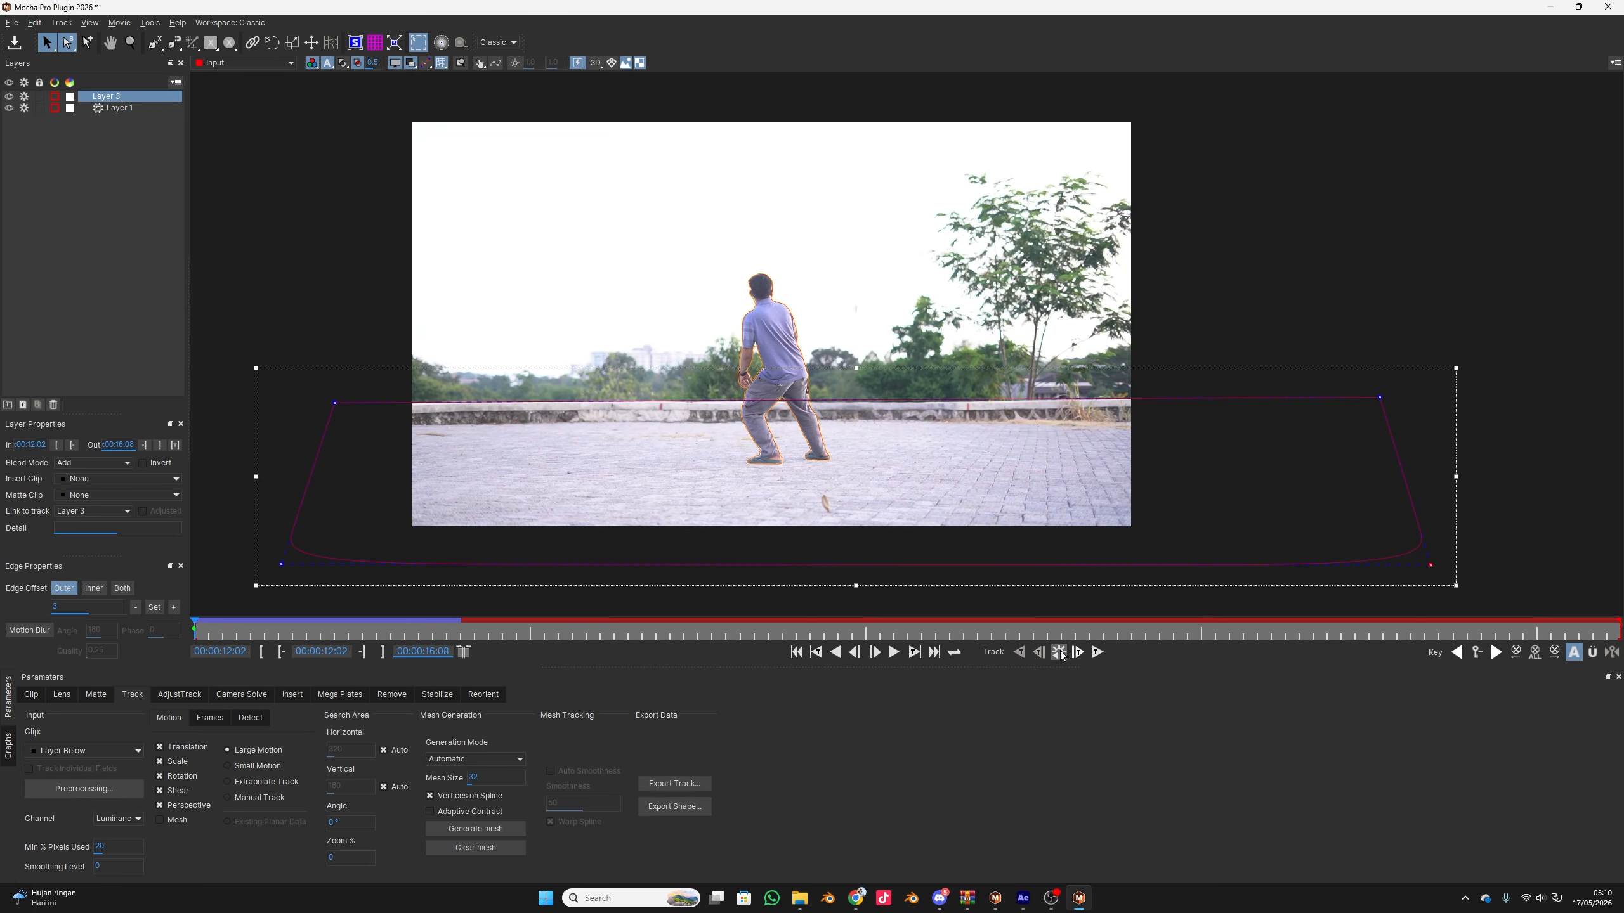
click(1058, 652)
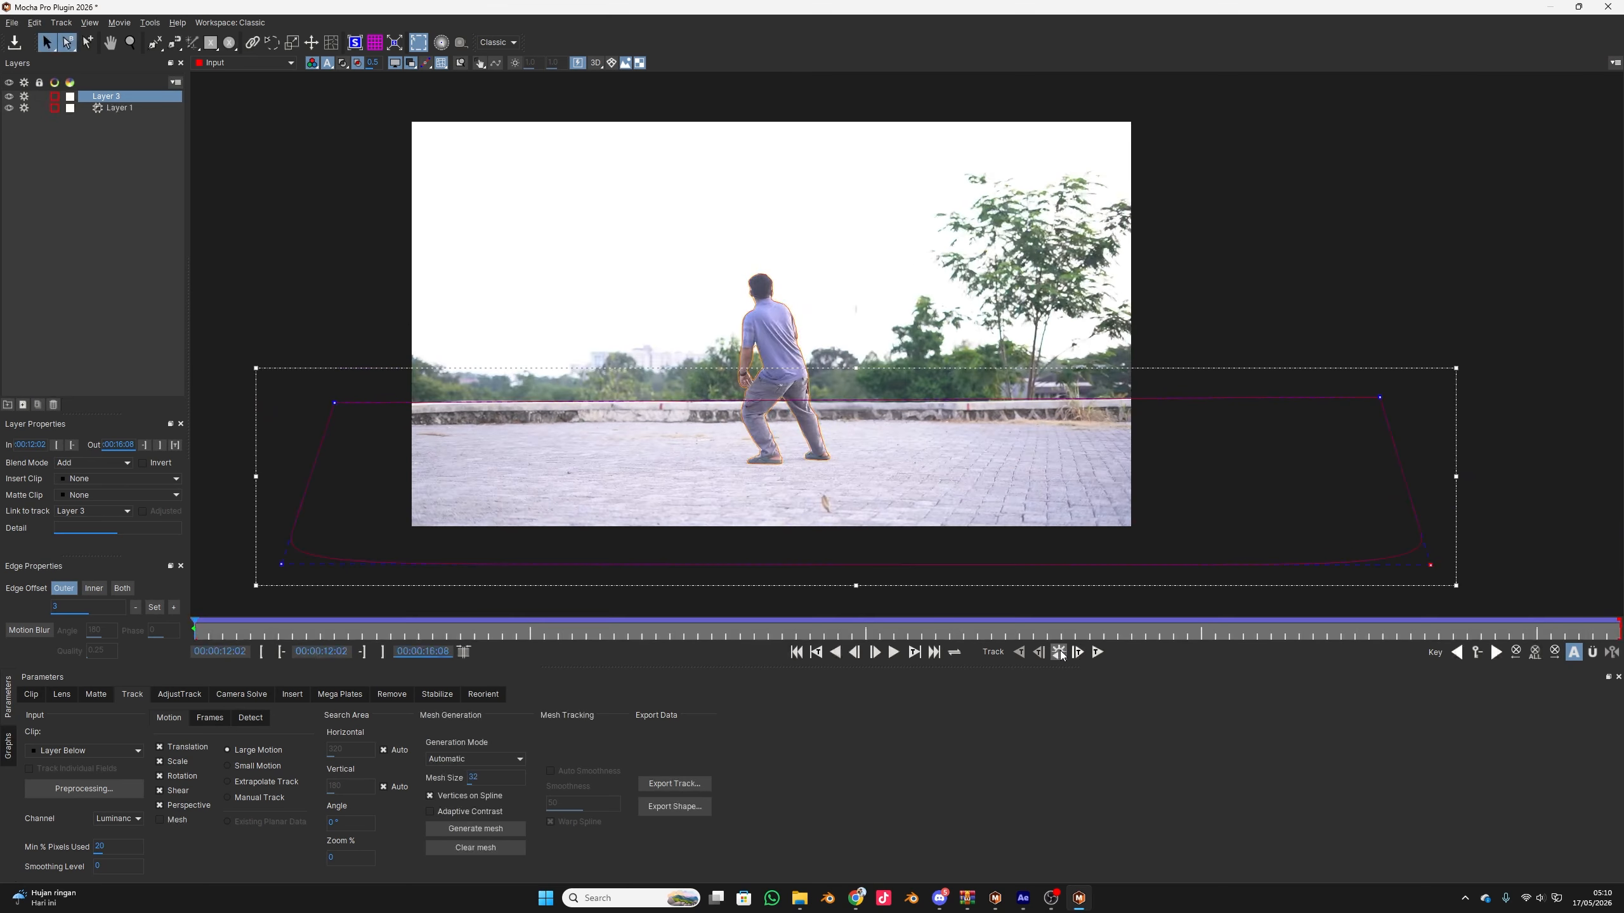
click(1055, 655)
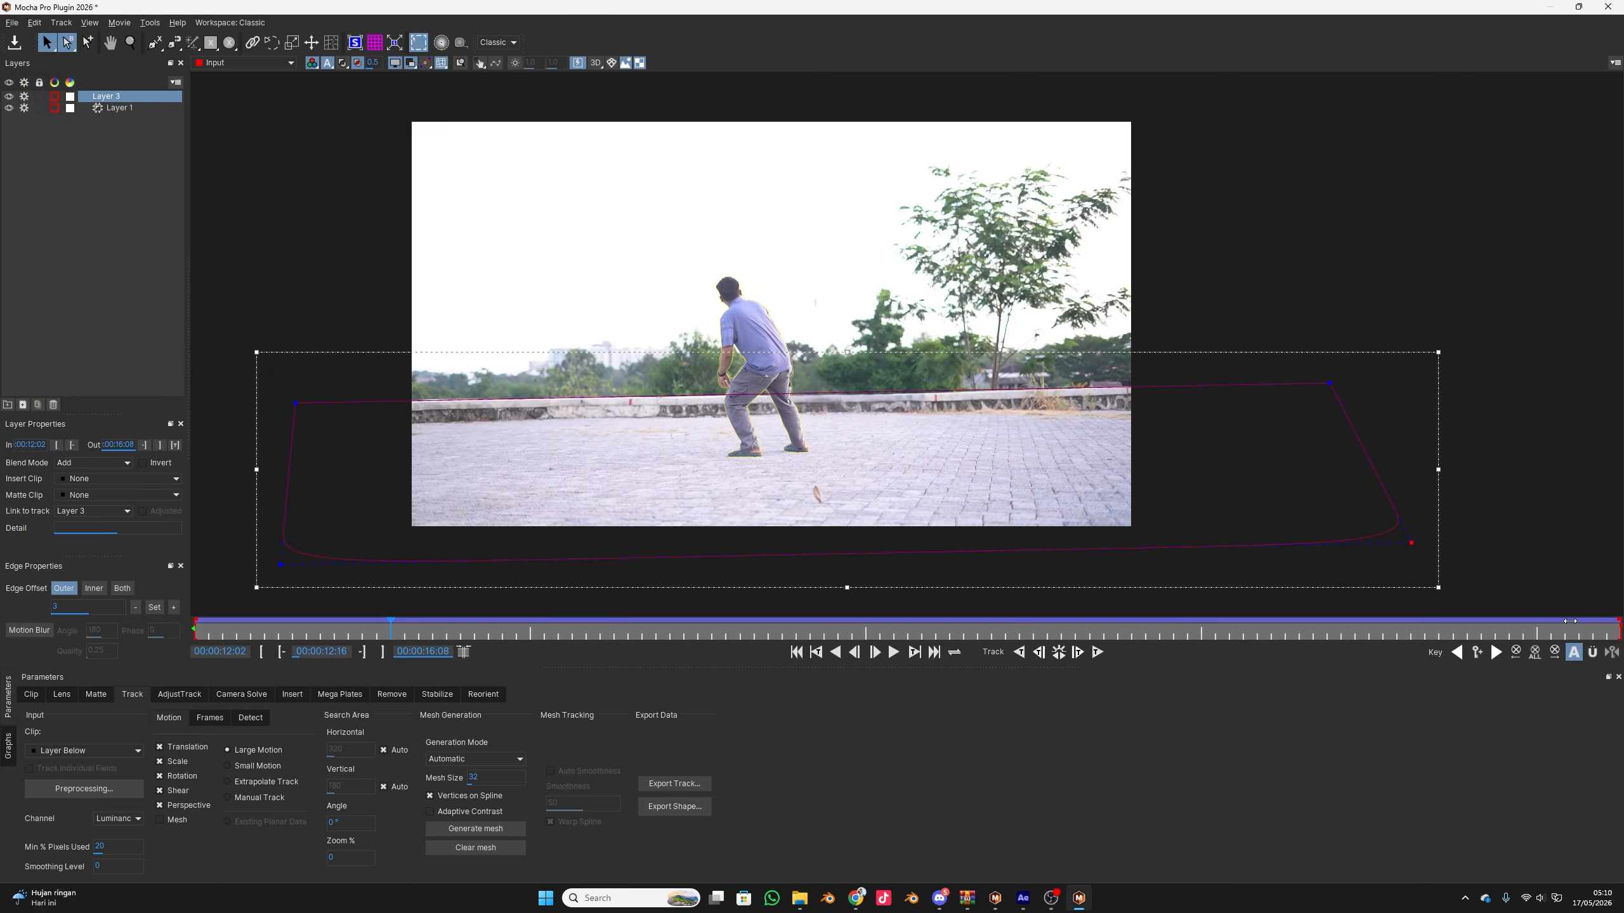
At the clip's last frame, move the ground spline's lower-left point well outside the frame, then retrack Layer 3 and scrub through it
drag(1569, 621, 1619, 629)
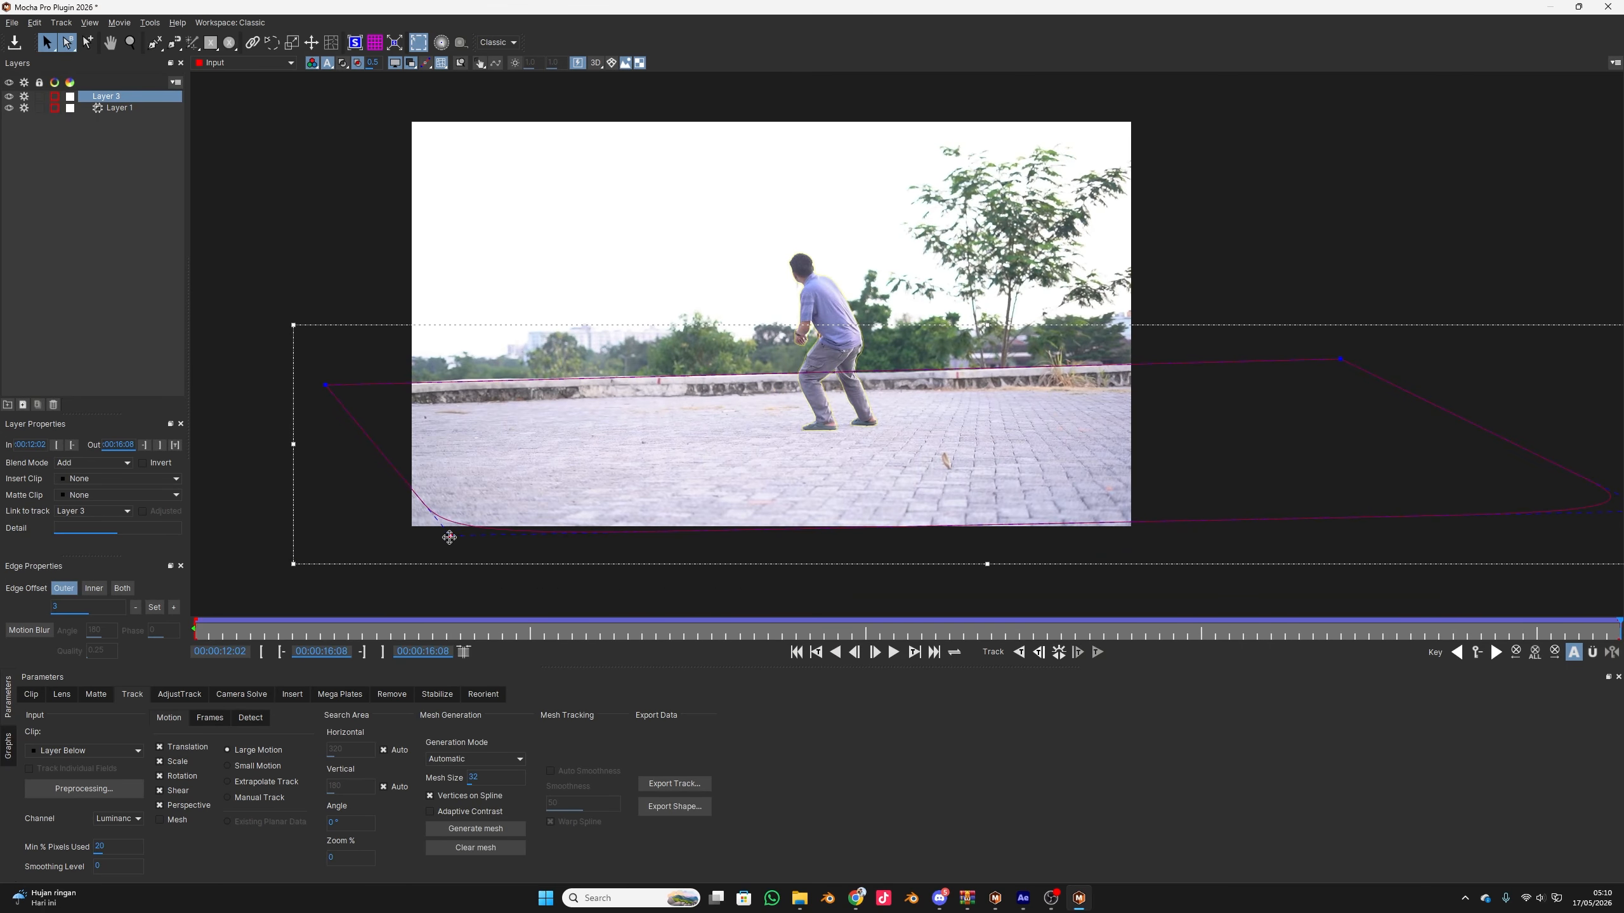
drag(449, 537, 239, 589)
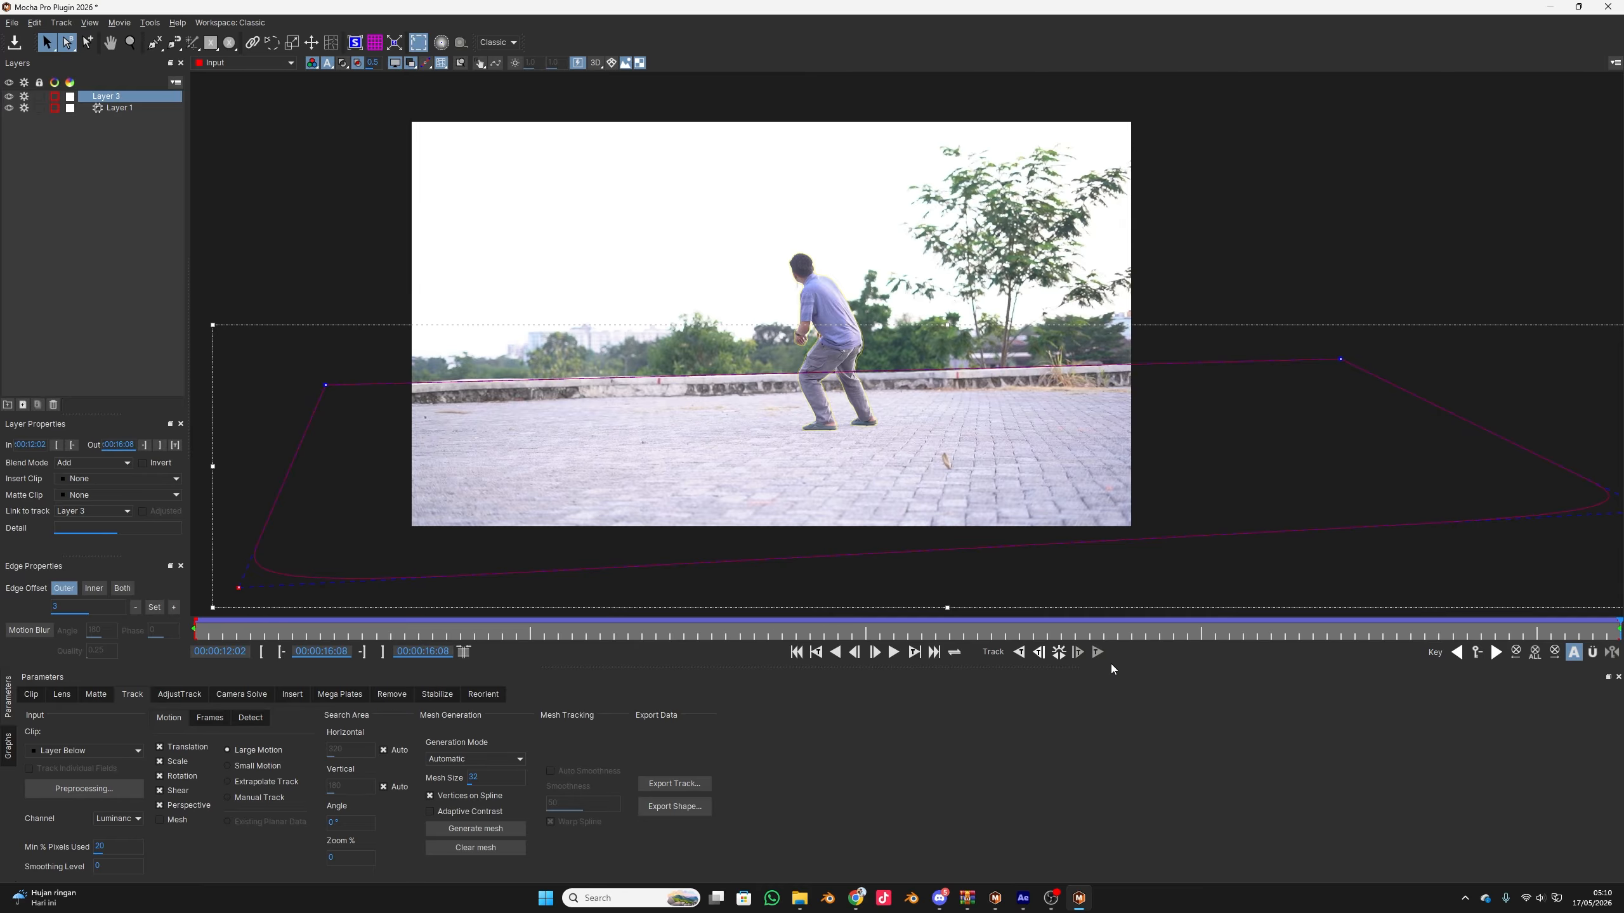
click(1057, 652)
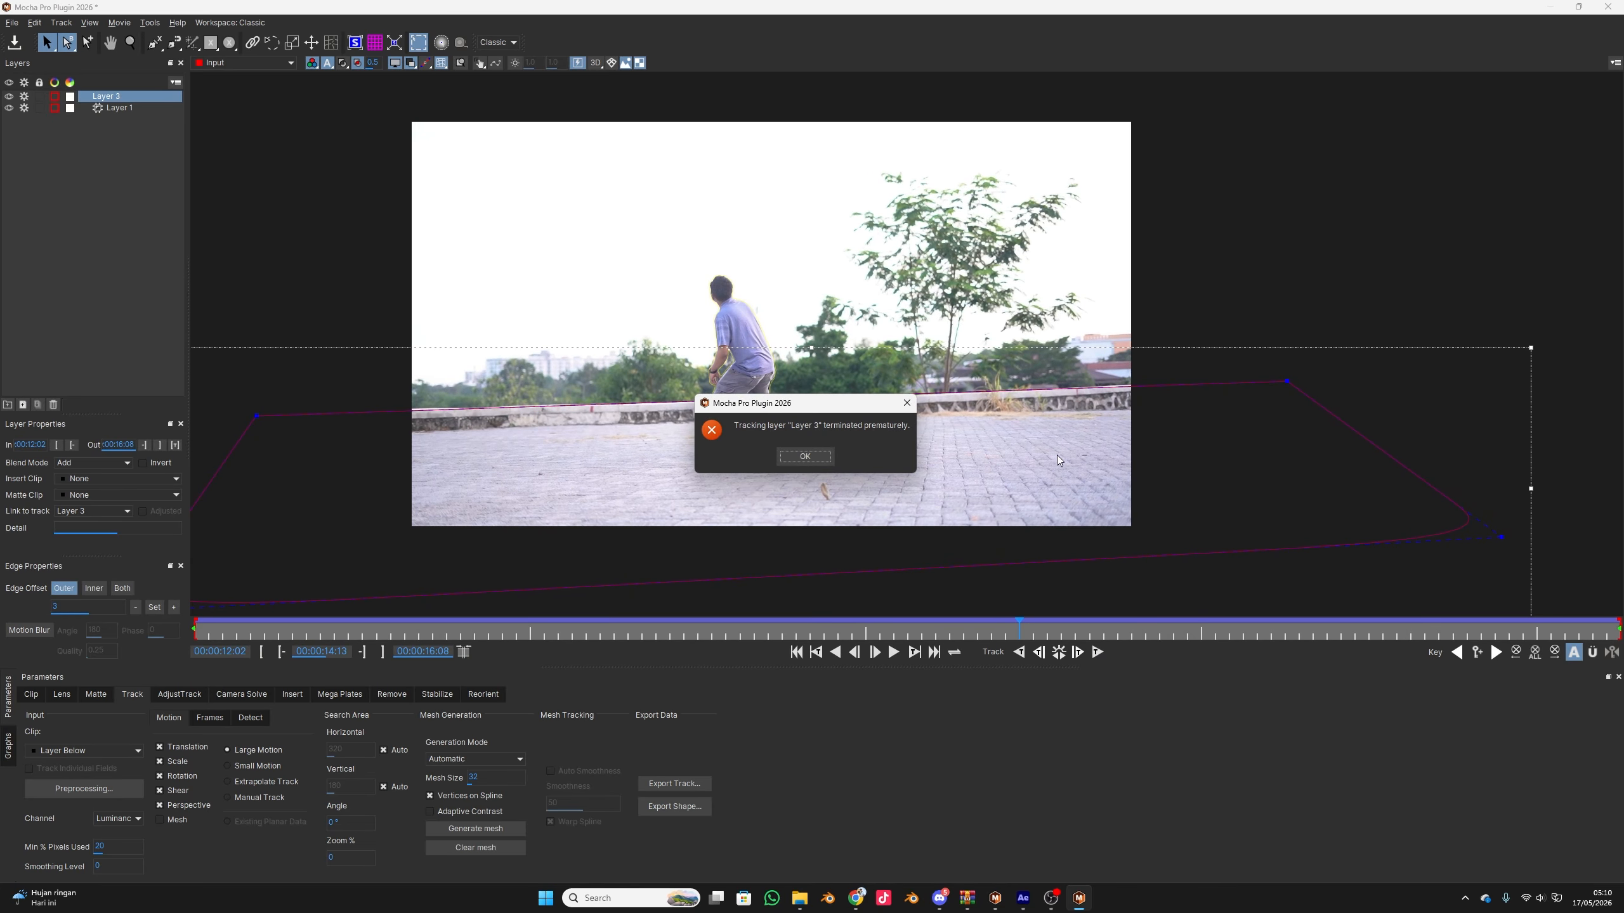
click(804, 456)
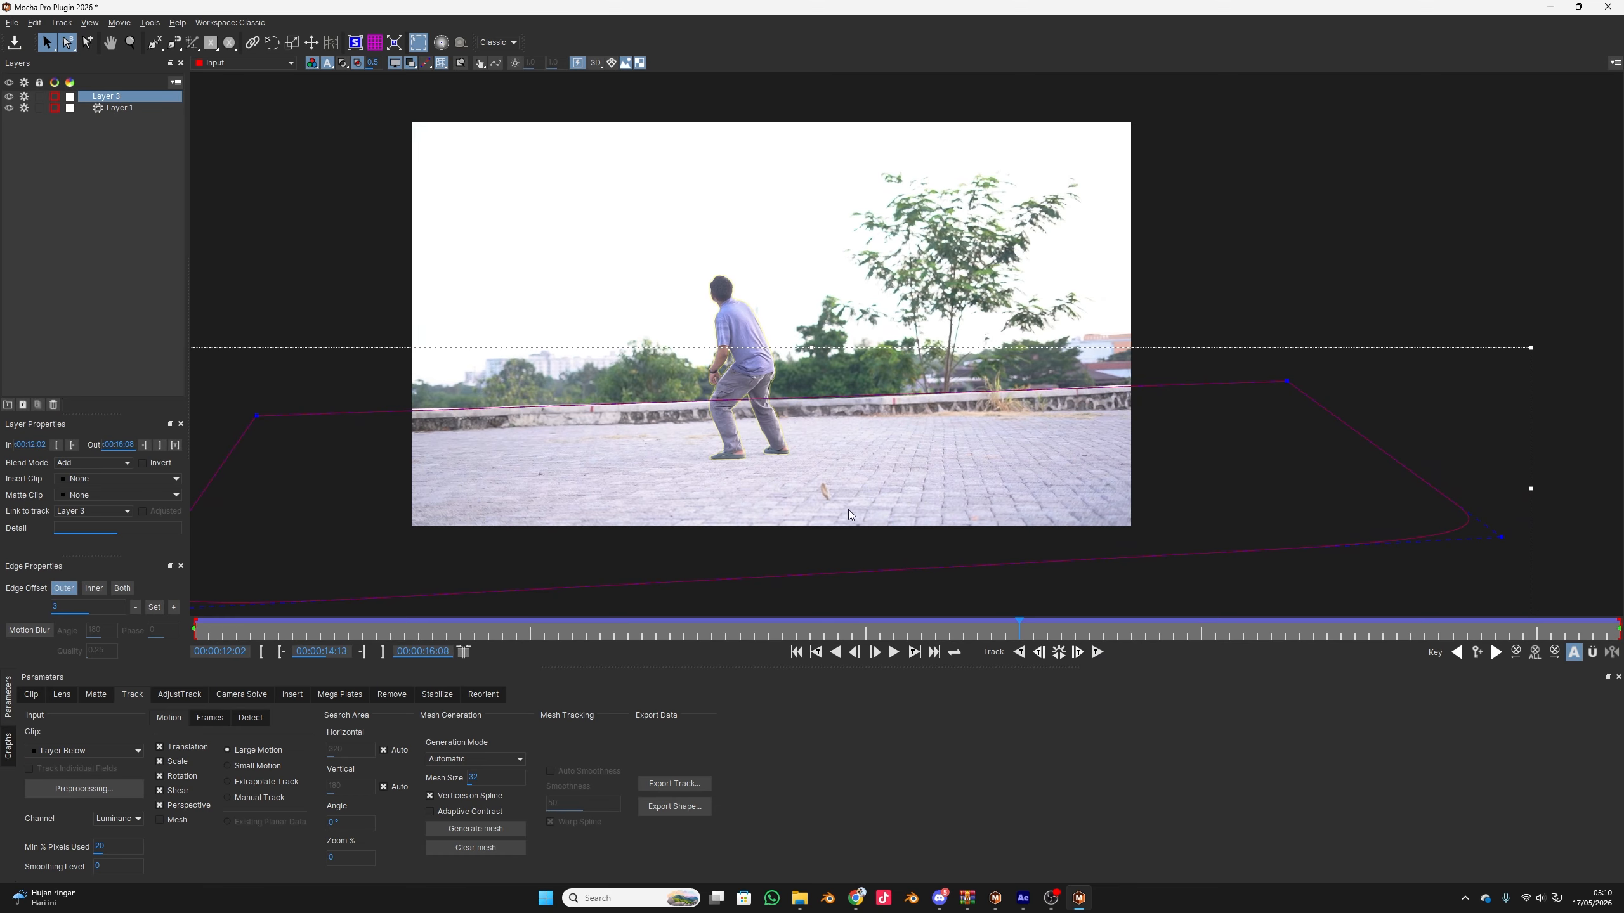
drag(876, 634, 1618, 674)
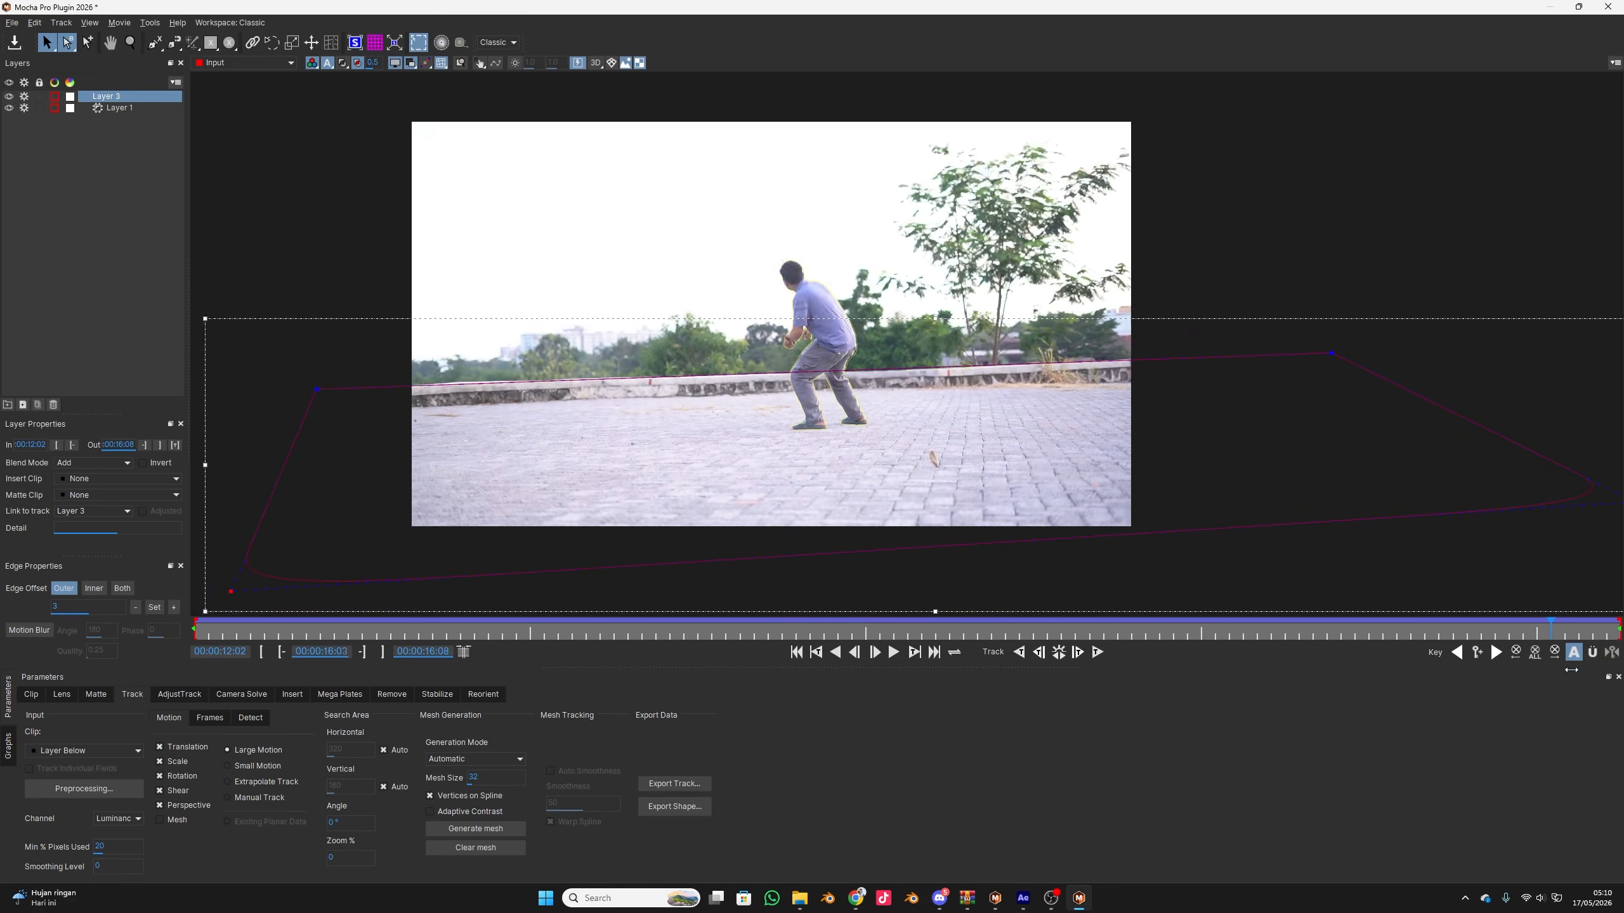
scroll(812, 366, up, 5)
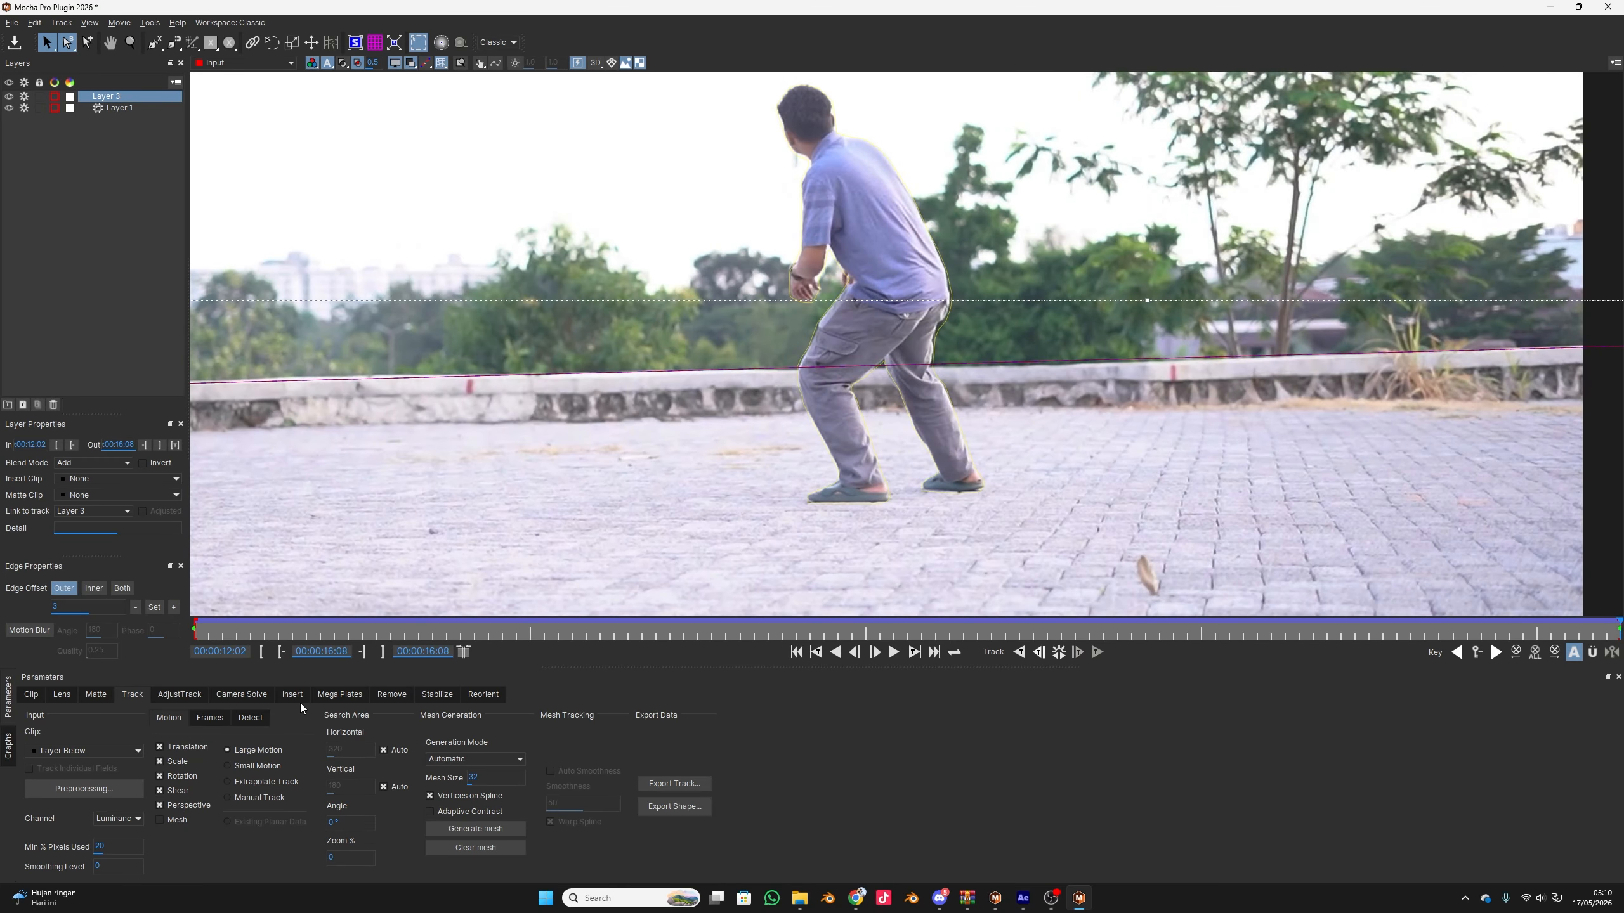
Display Layer 3's matte settings and look at its preprocessing options without changing them
click(142, 104)
click(119, 93)
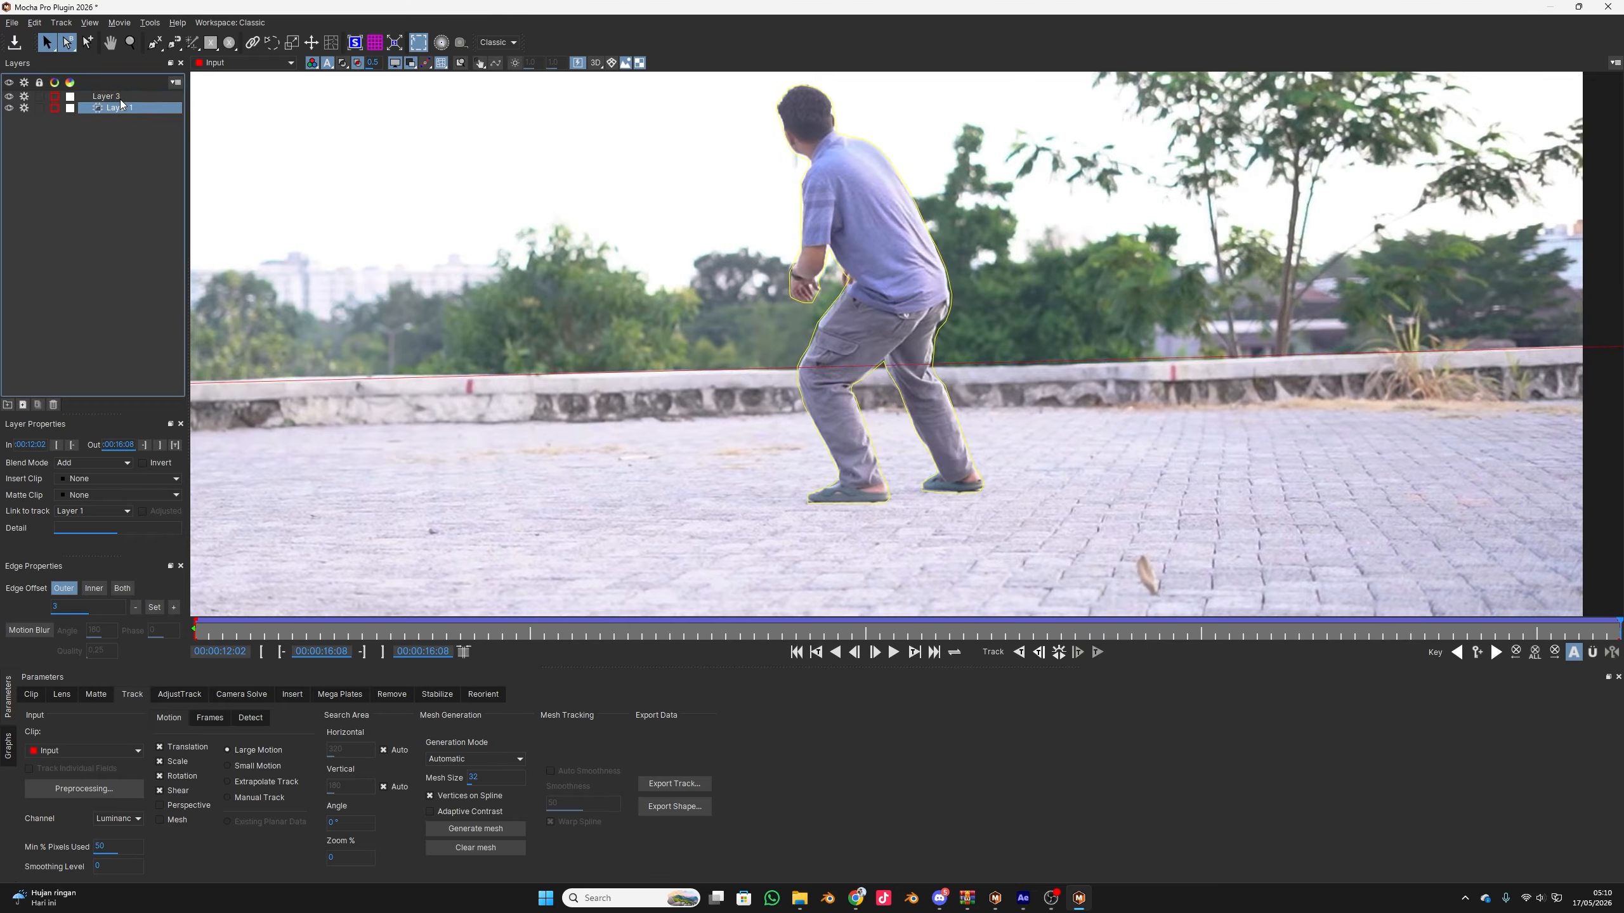
click(121, 97)
click(95, 694)
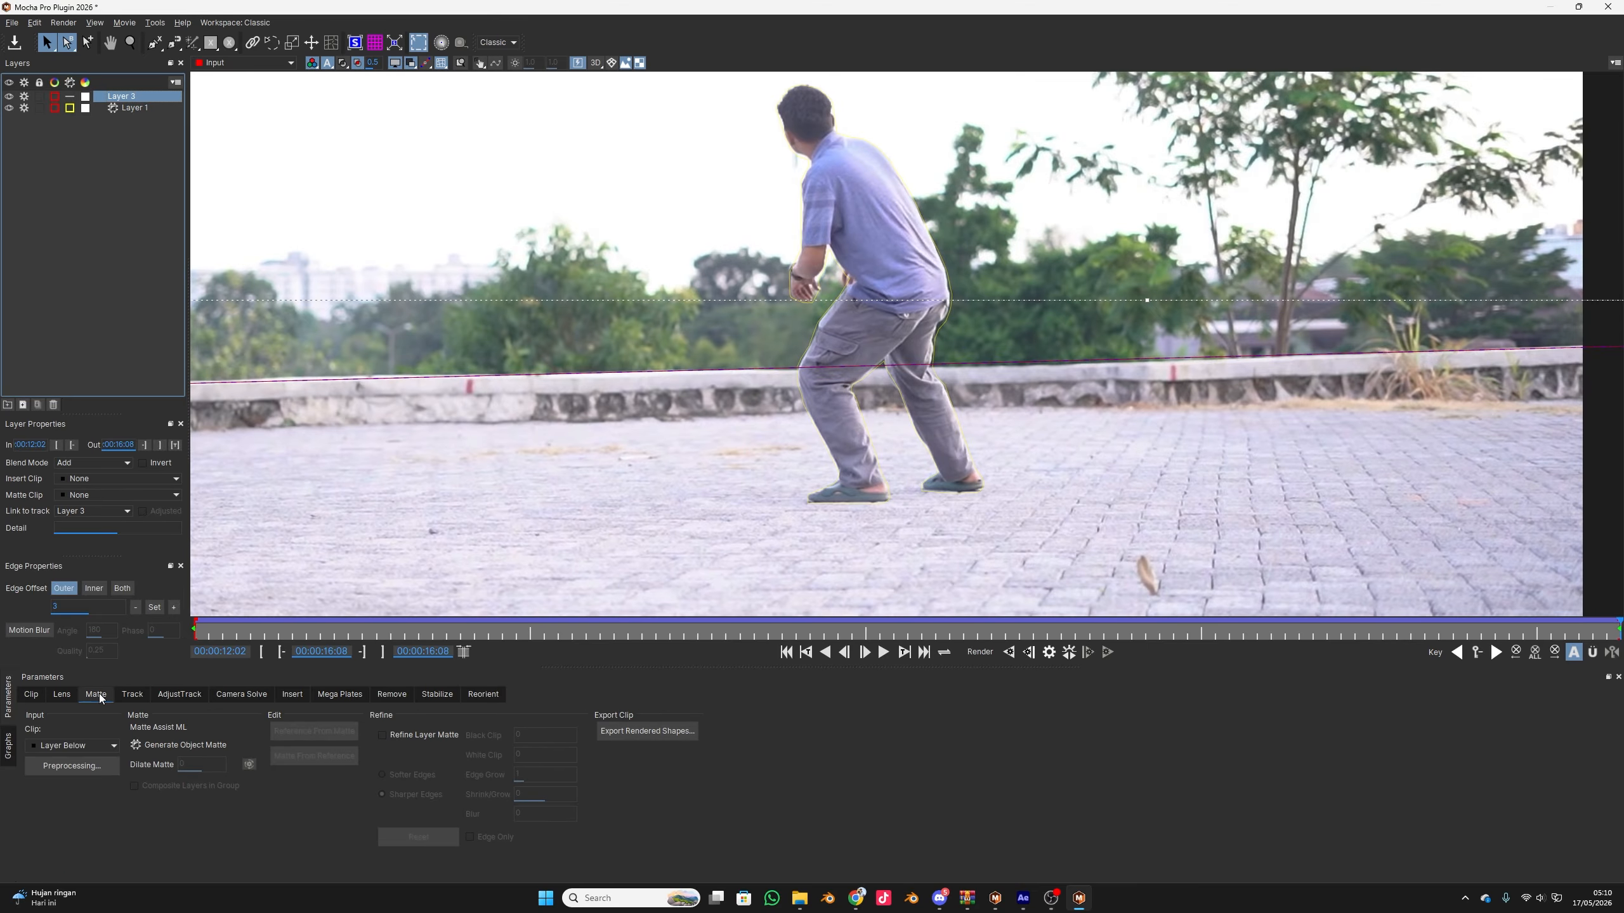
click(61, 770)
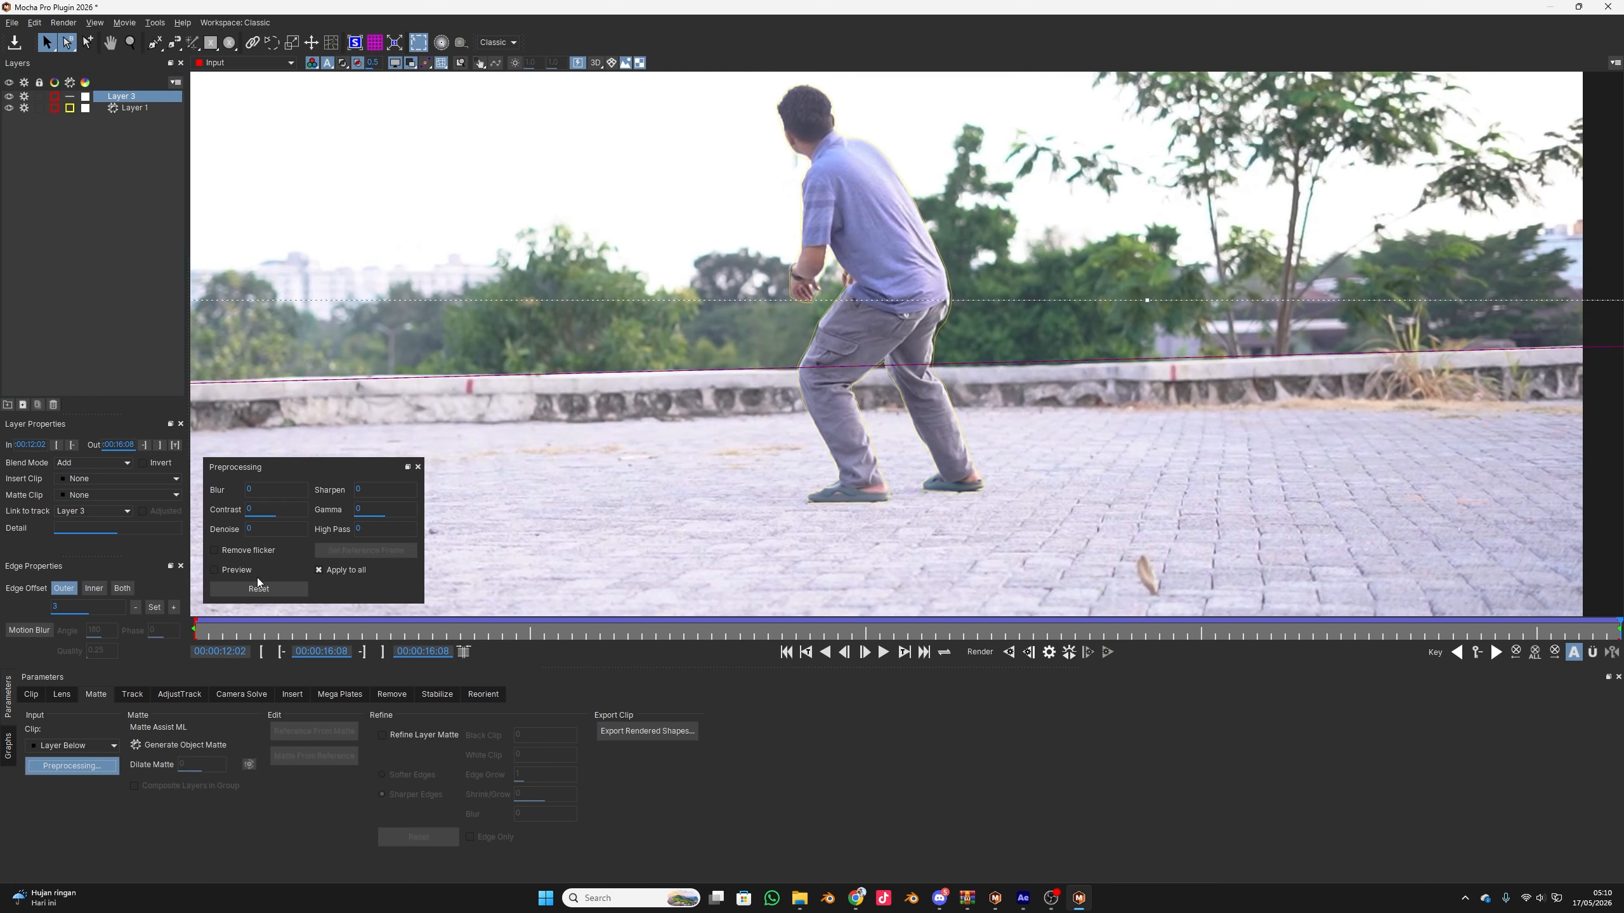
click(417, 468)
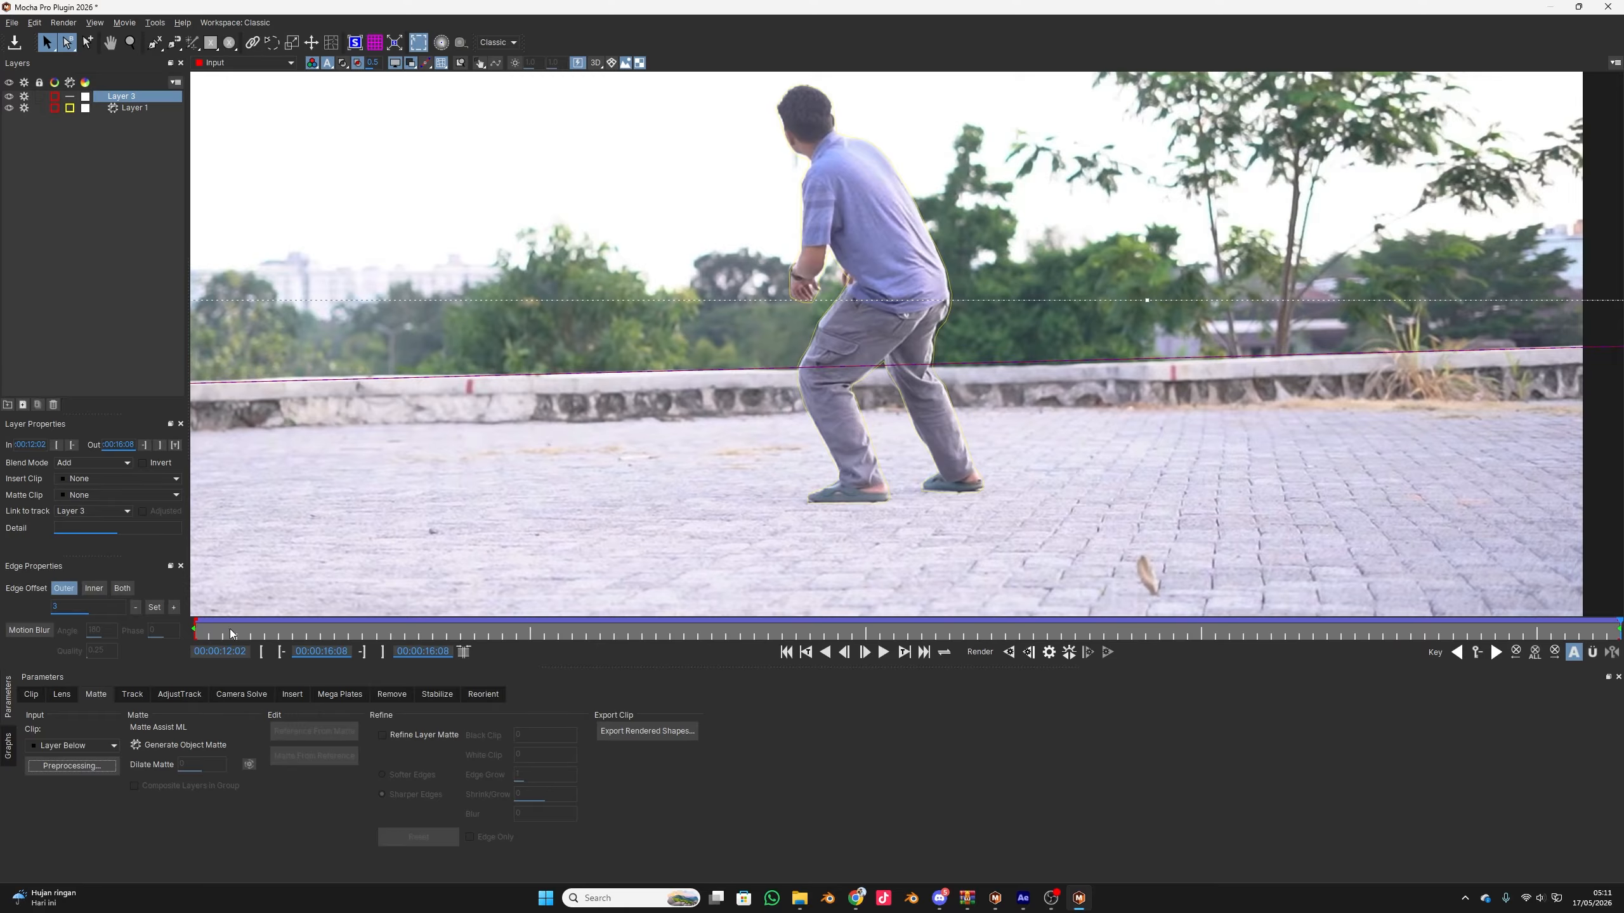
Render Layer 3's matte forwards from the first frame, then save the Mocha project and return to After Effects
drag(231, 633, 94, 642)
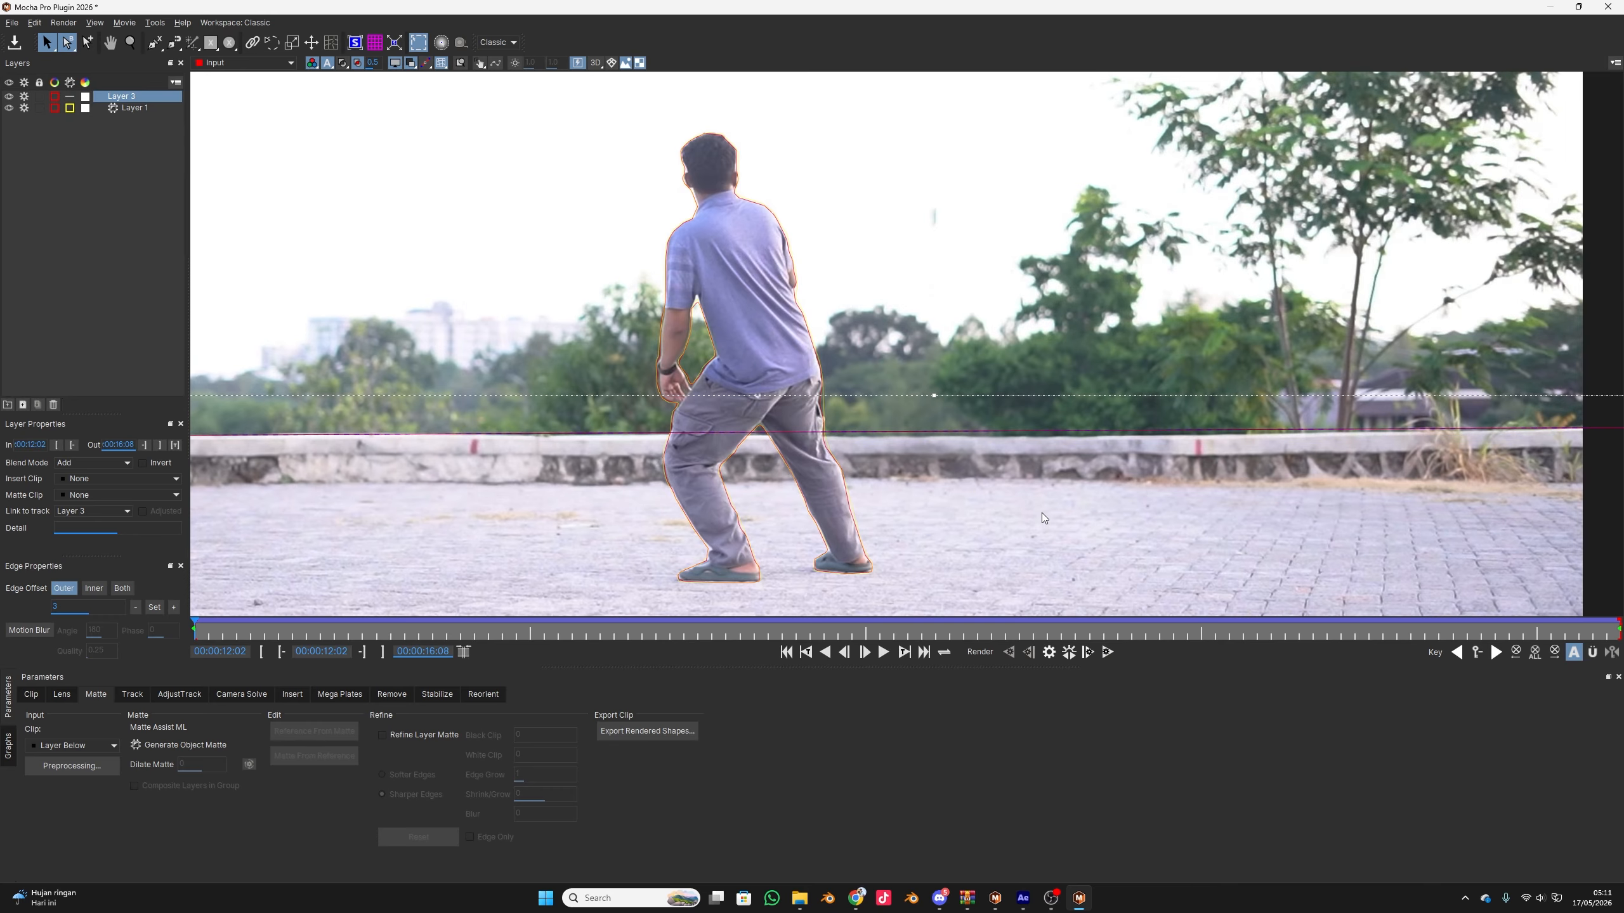
scroll(1042, 517, down, 2)
click(1107, 651)
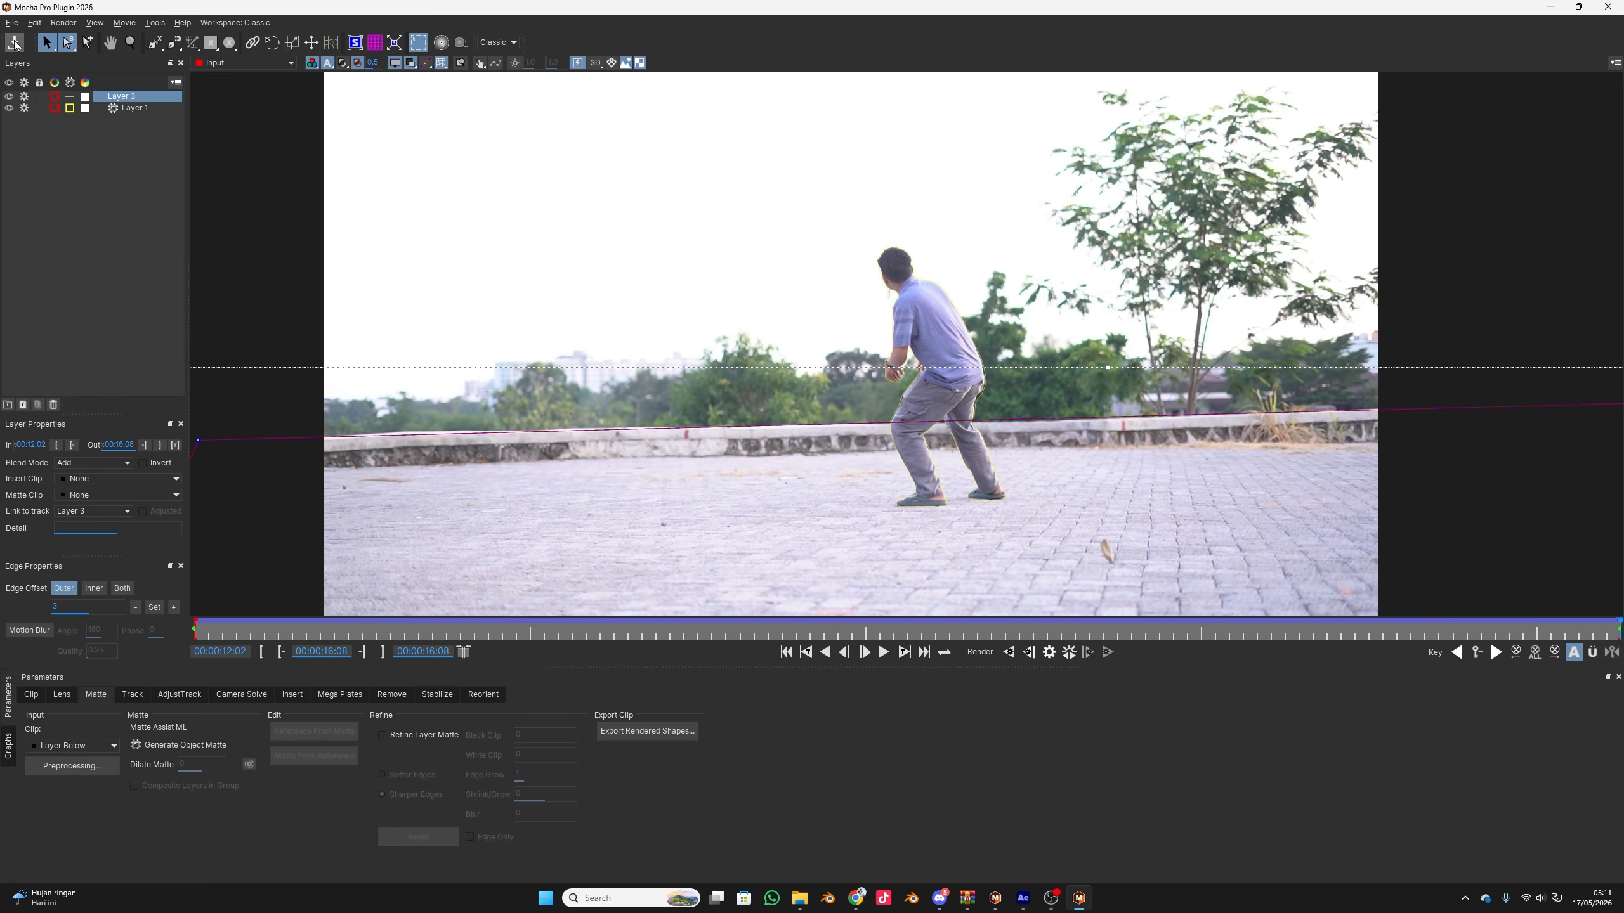
click(1606, 8)
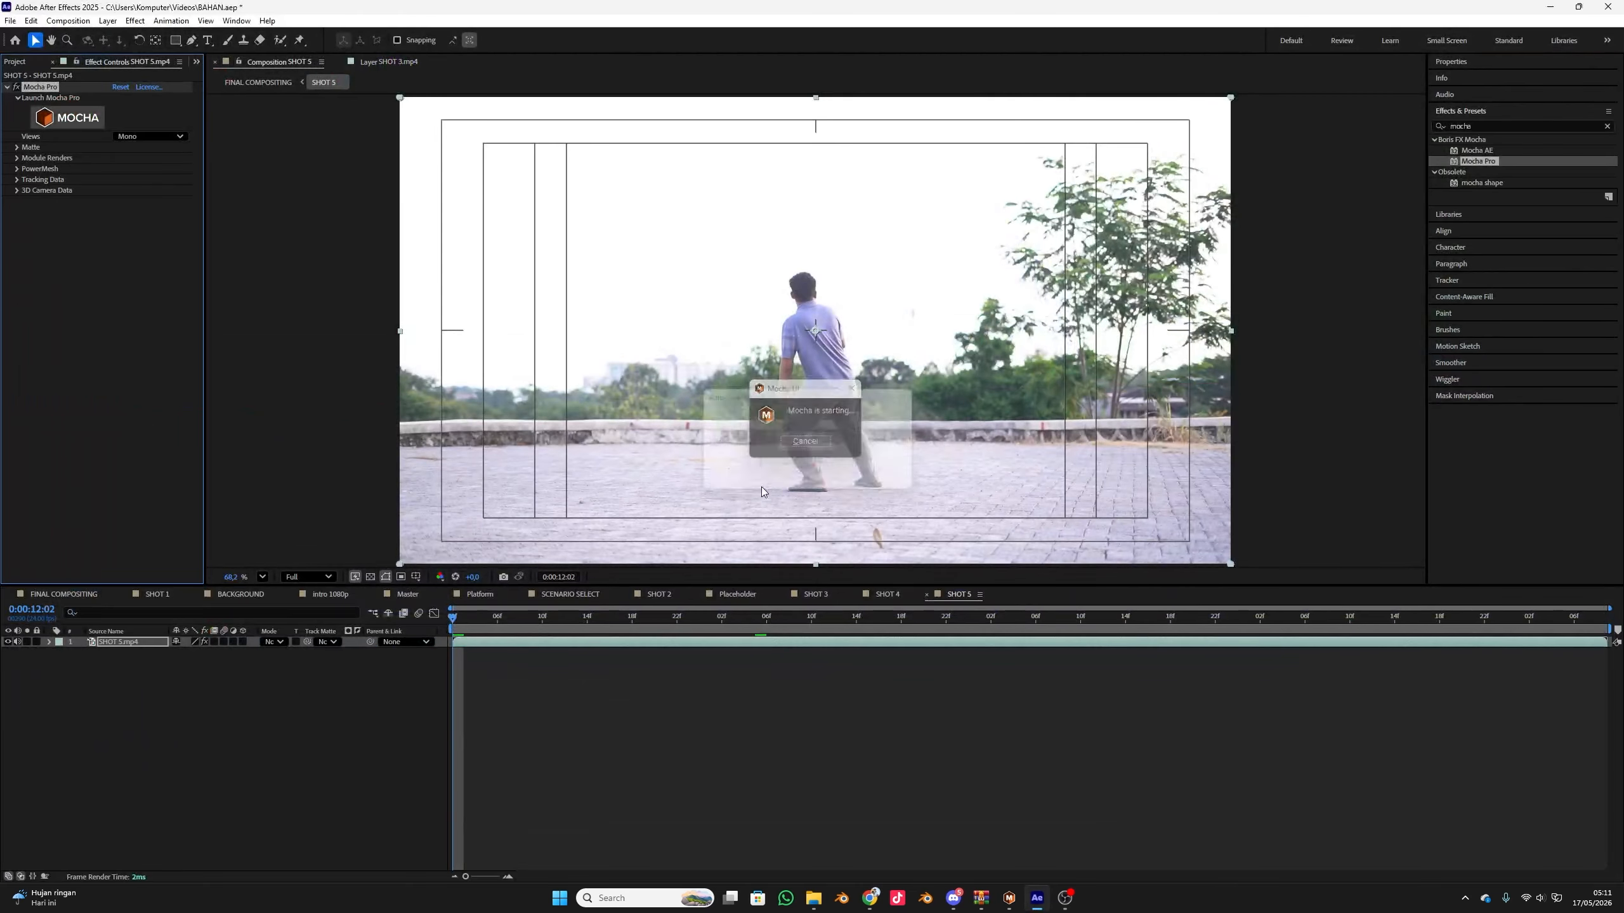
Preview the combined matte in the SHOT 5 layer's Mocha Pro effect, then turn on Apply Matte
click(17, 148)
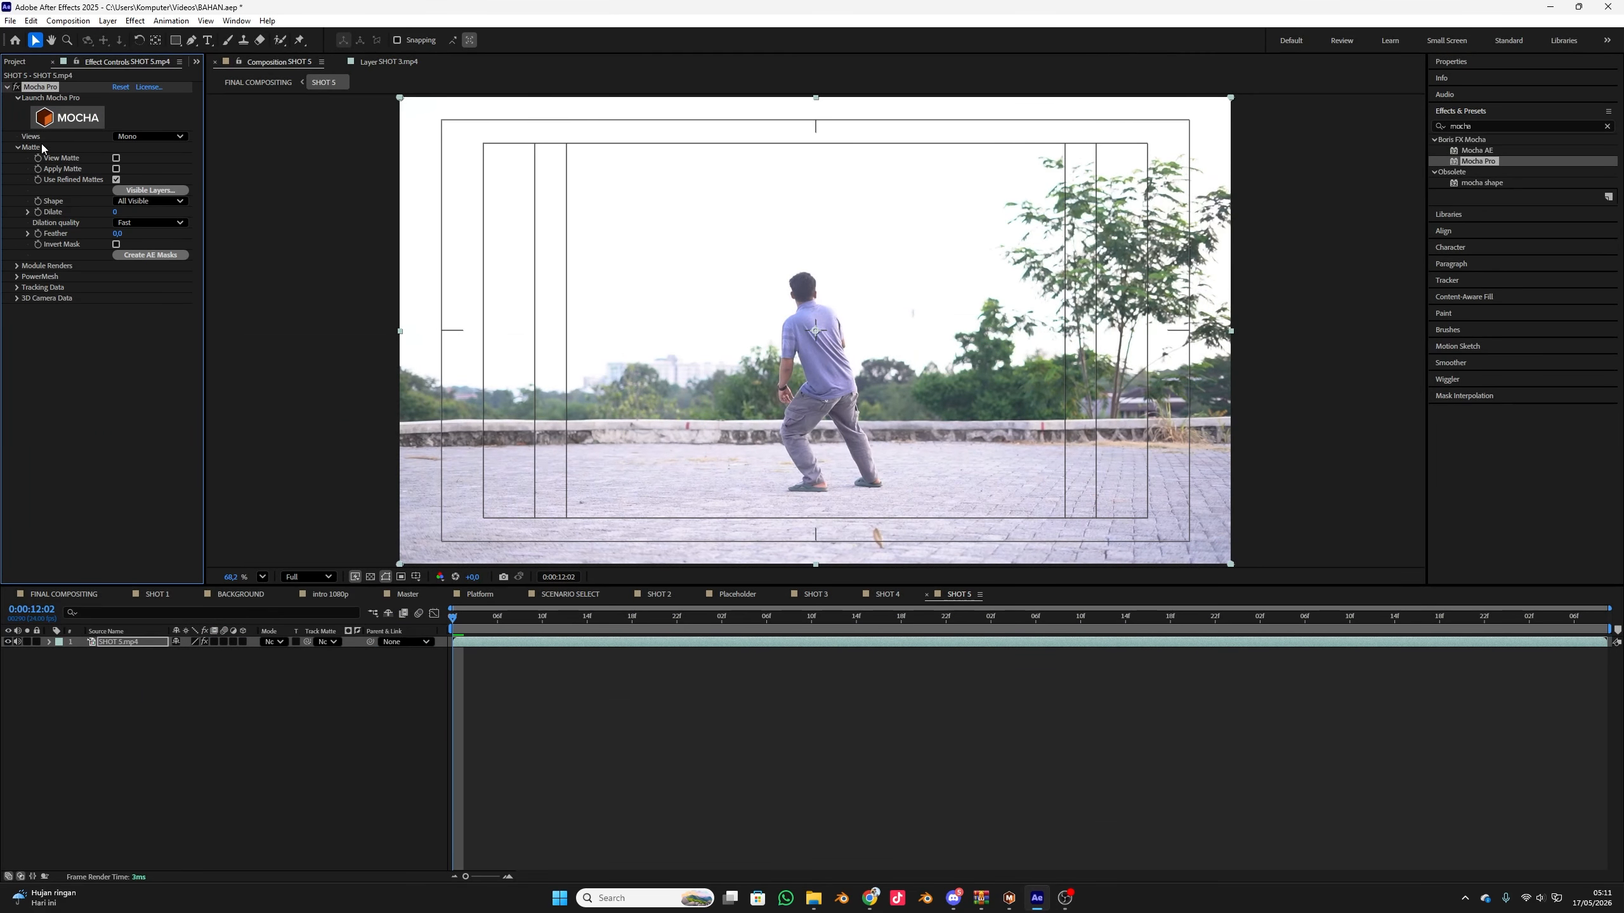
click(115, 159)
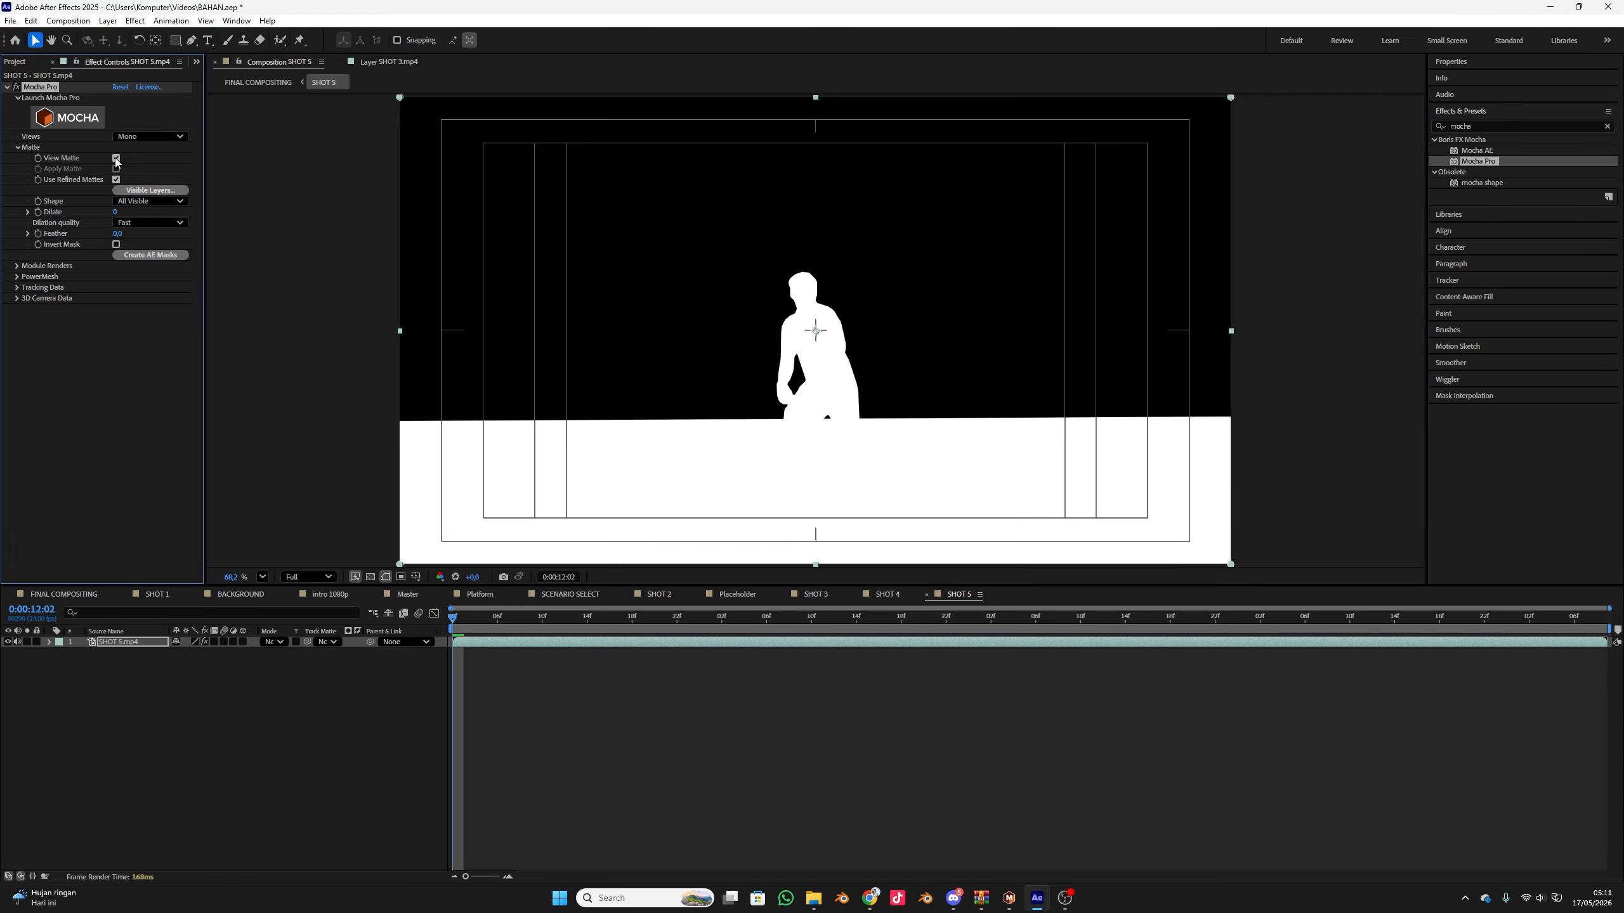
click(115, 159)
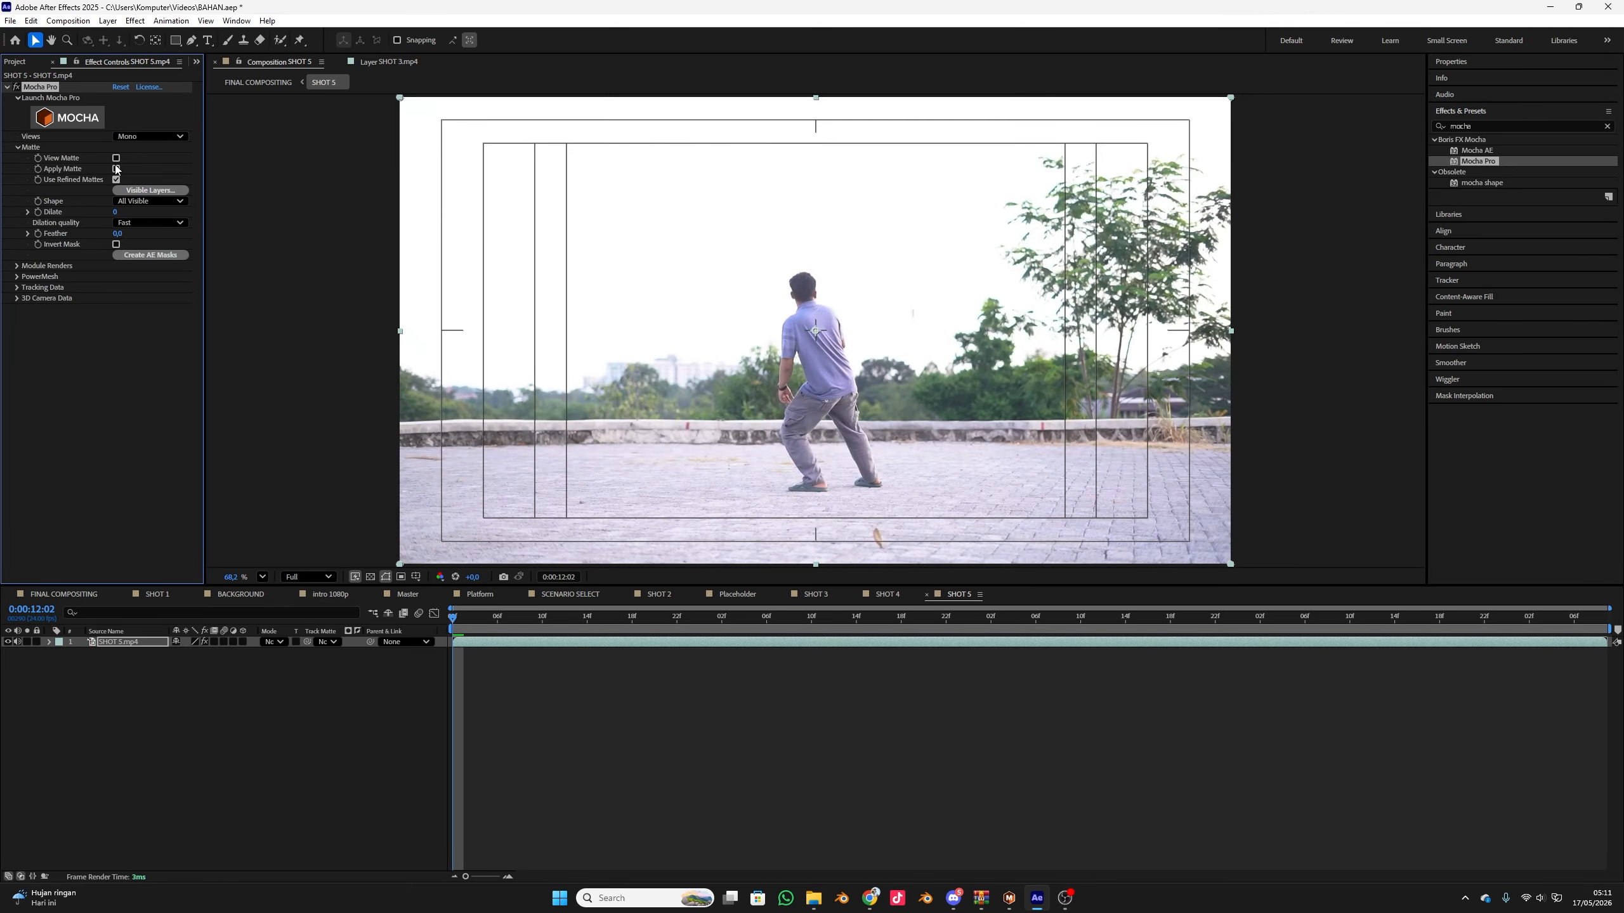
click(116, 168)
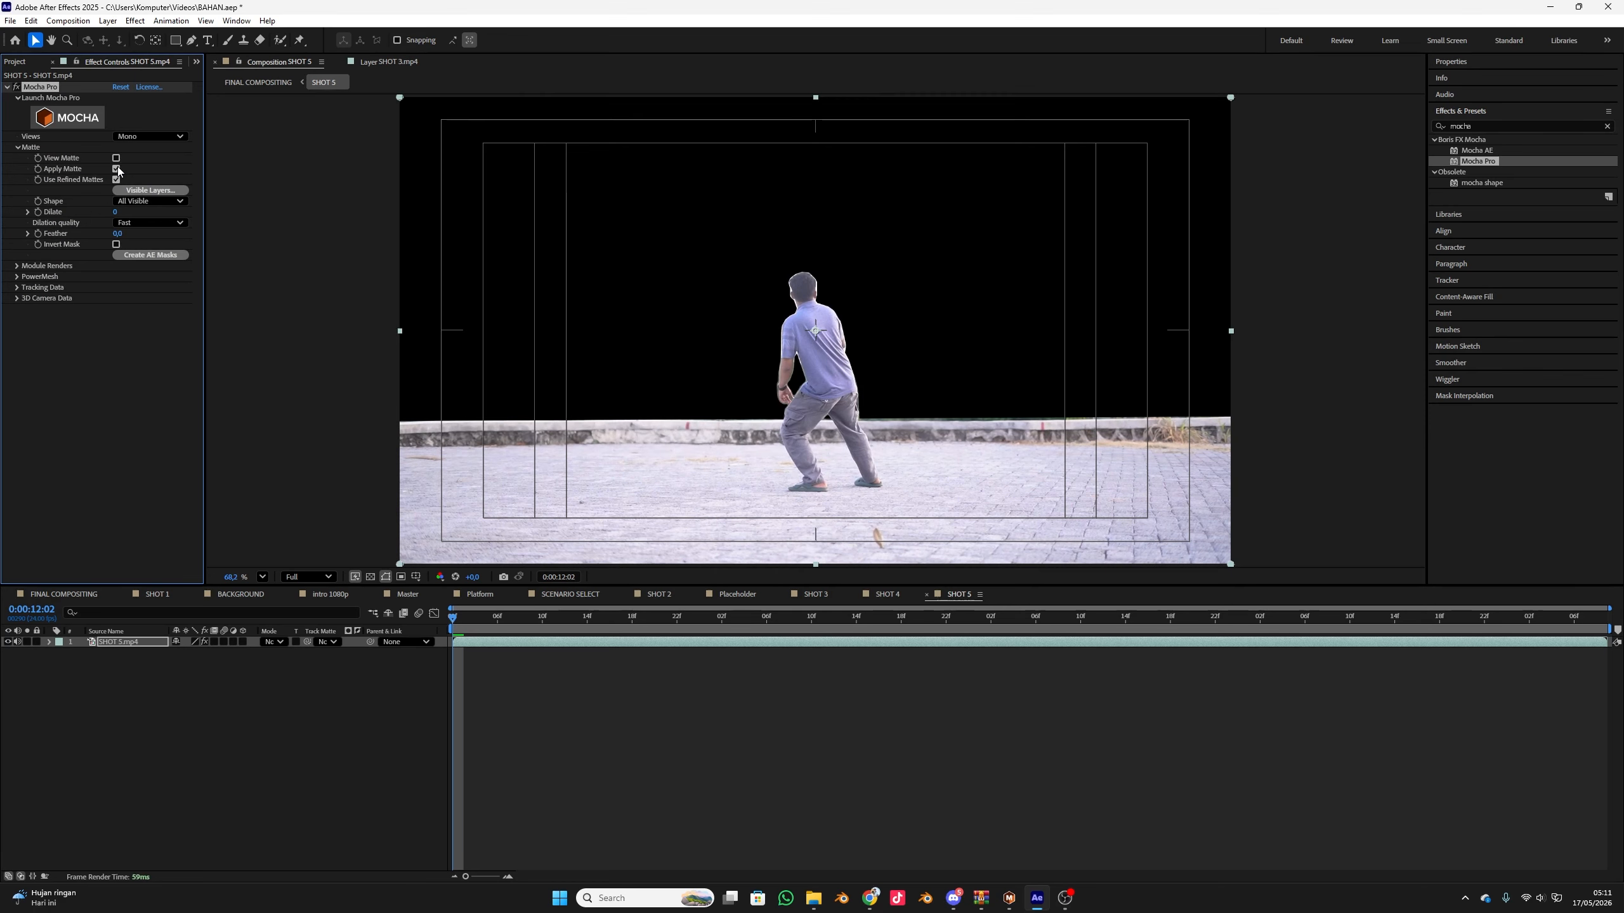
Tighten the cutout's edges by setting the matte's Dilate to -2 and Dilation quality to High quality
scroll(812, 410, up, 4)
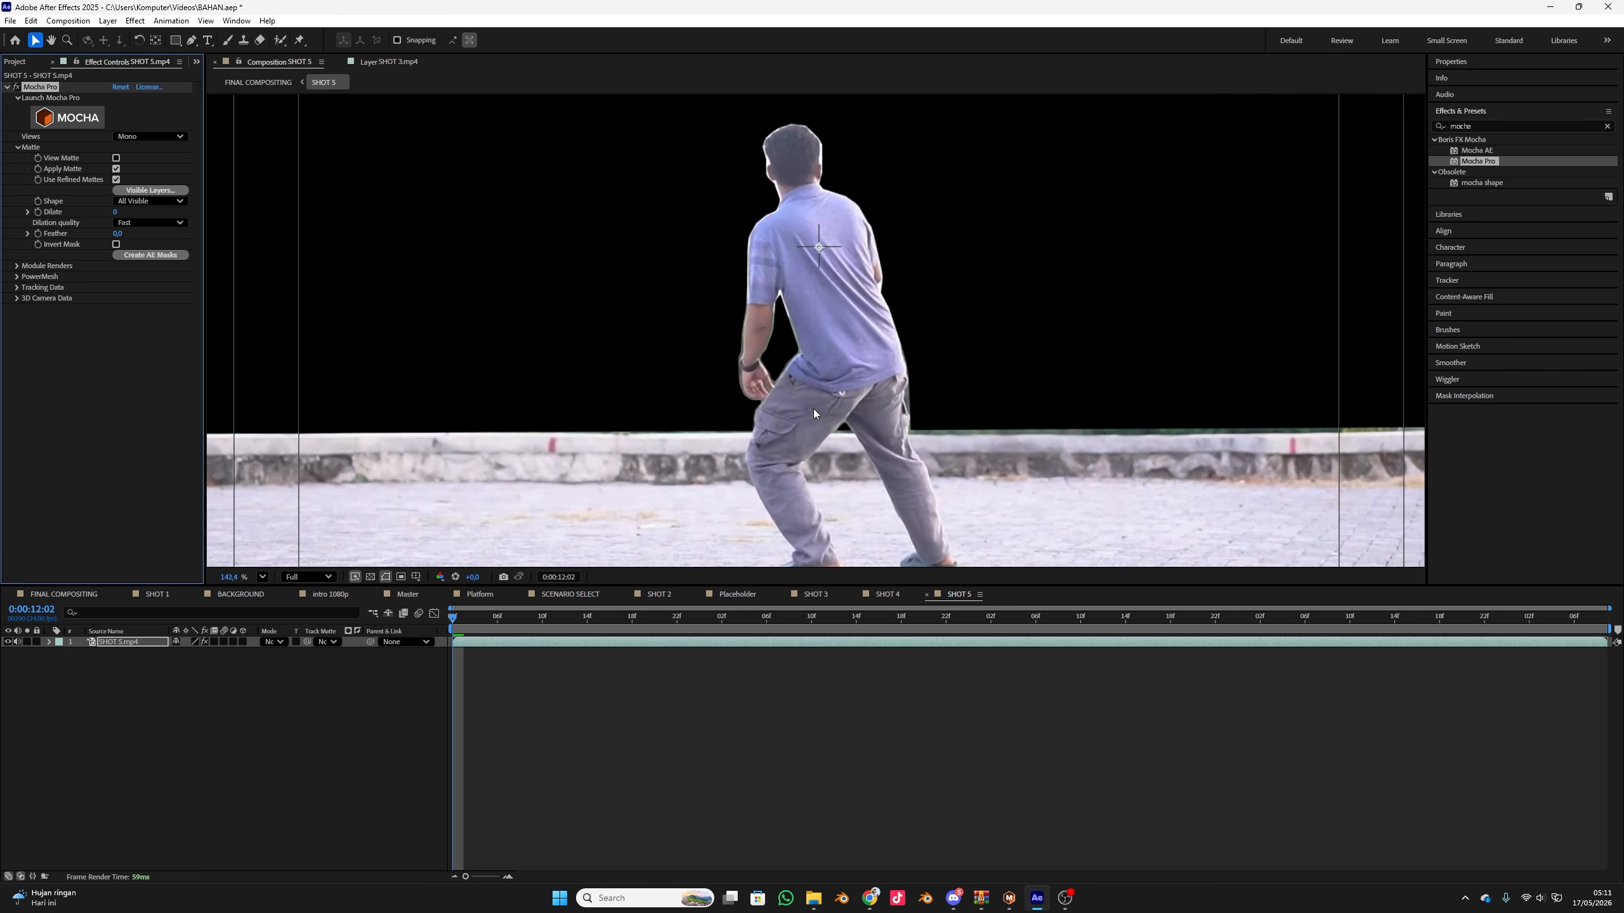
scroll(1070, 445, down, 3)
scroll(1071, 444, up, 3)
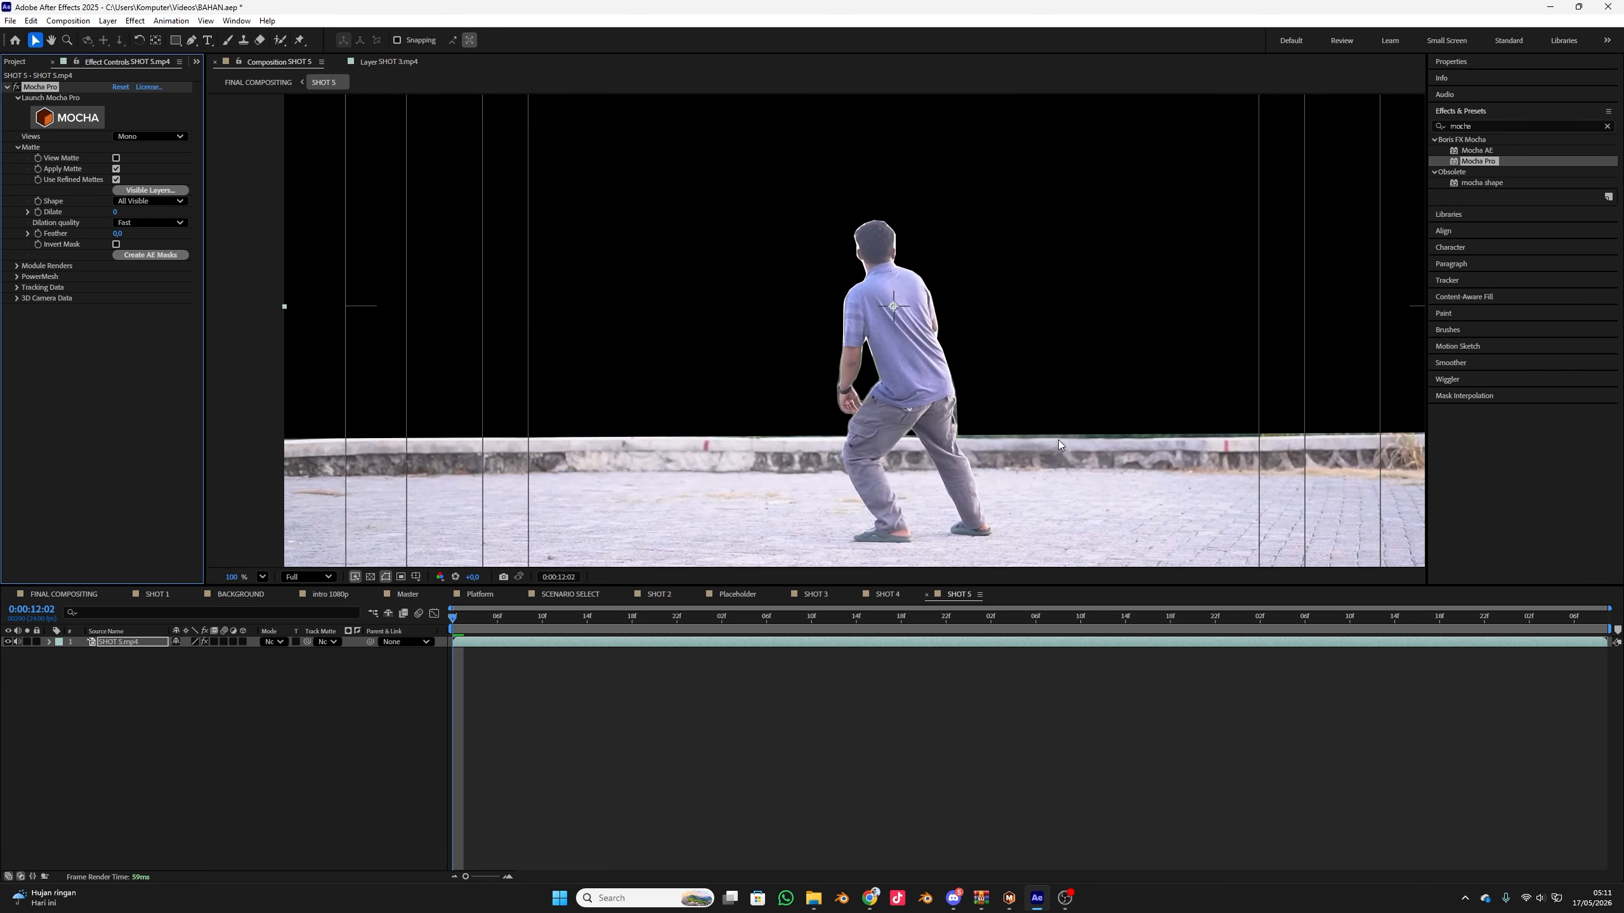
scroll(1082, 444, down, 2)
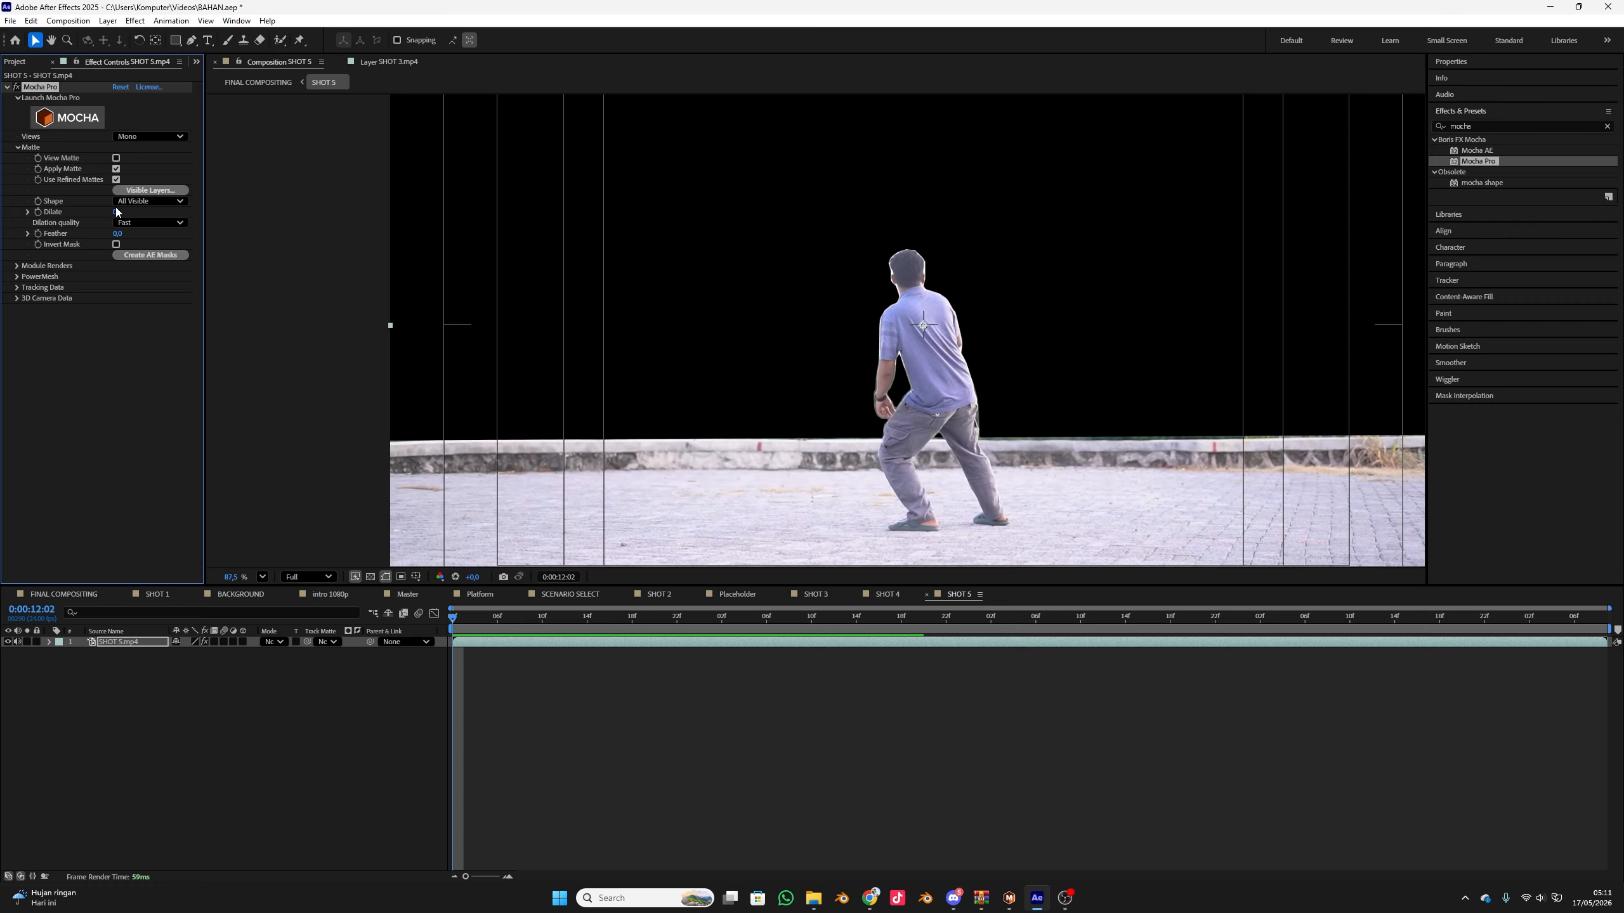
drag(113, 213, 115, 212)
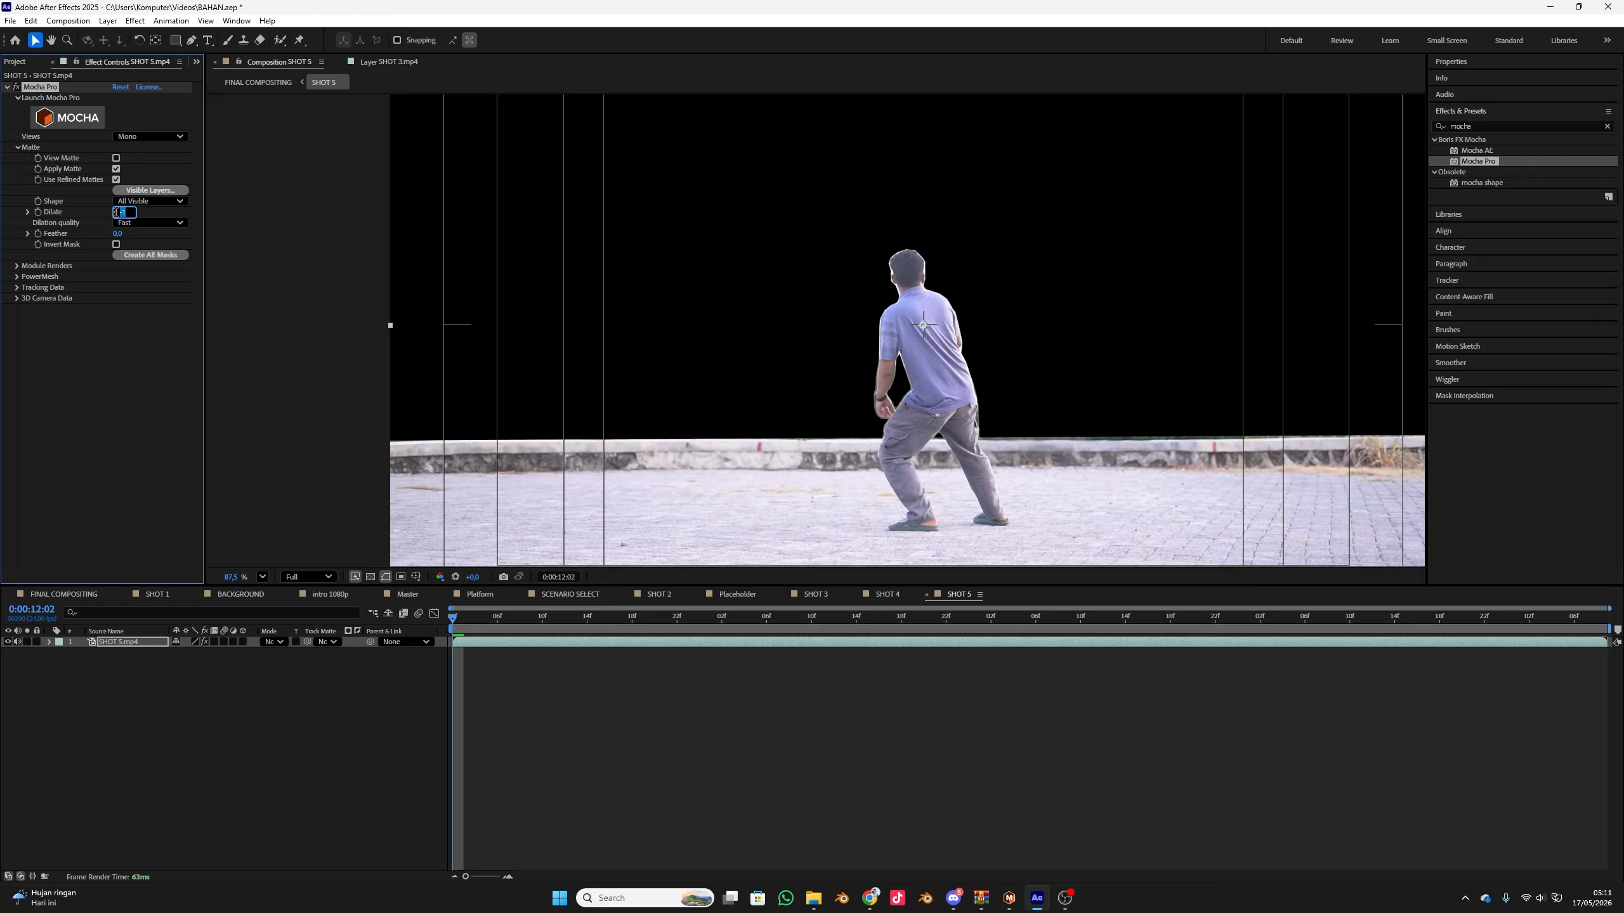
key(Return)
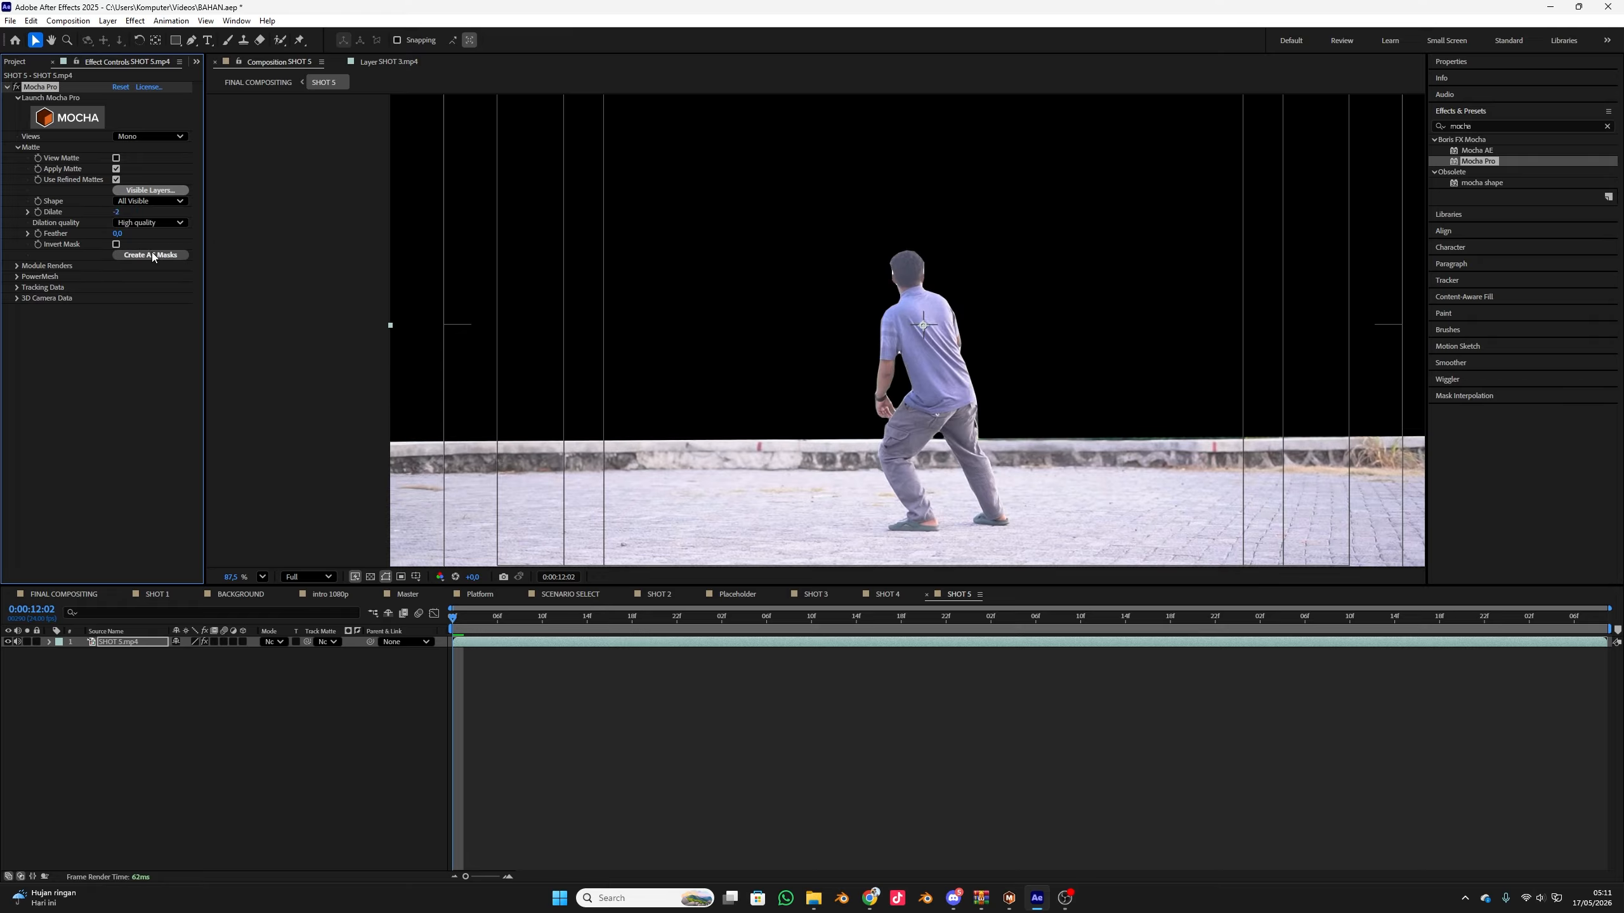
scroll(230, 267, up, 3)
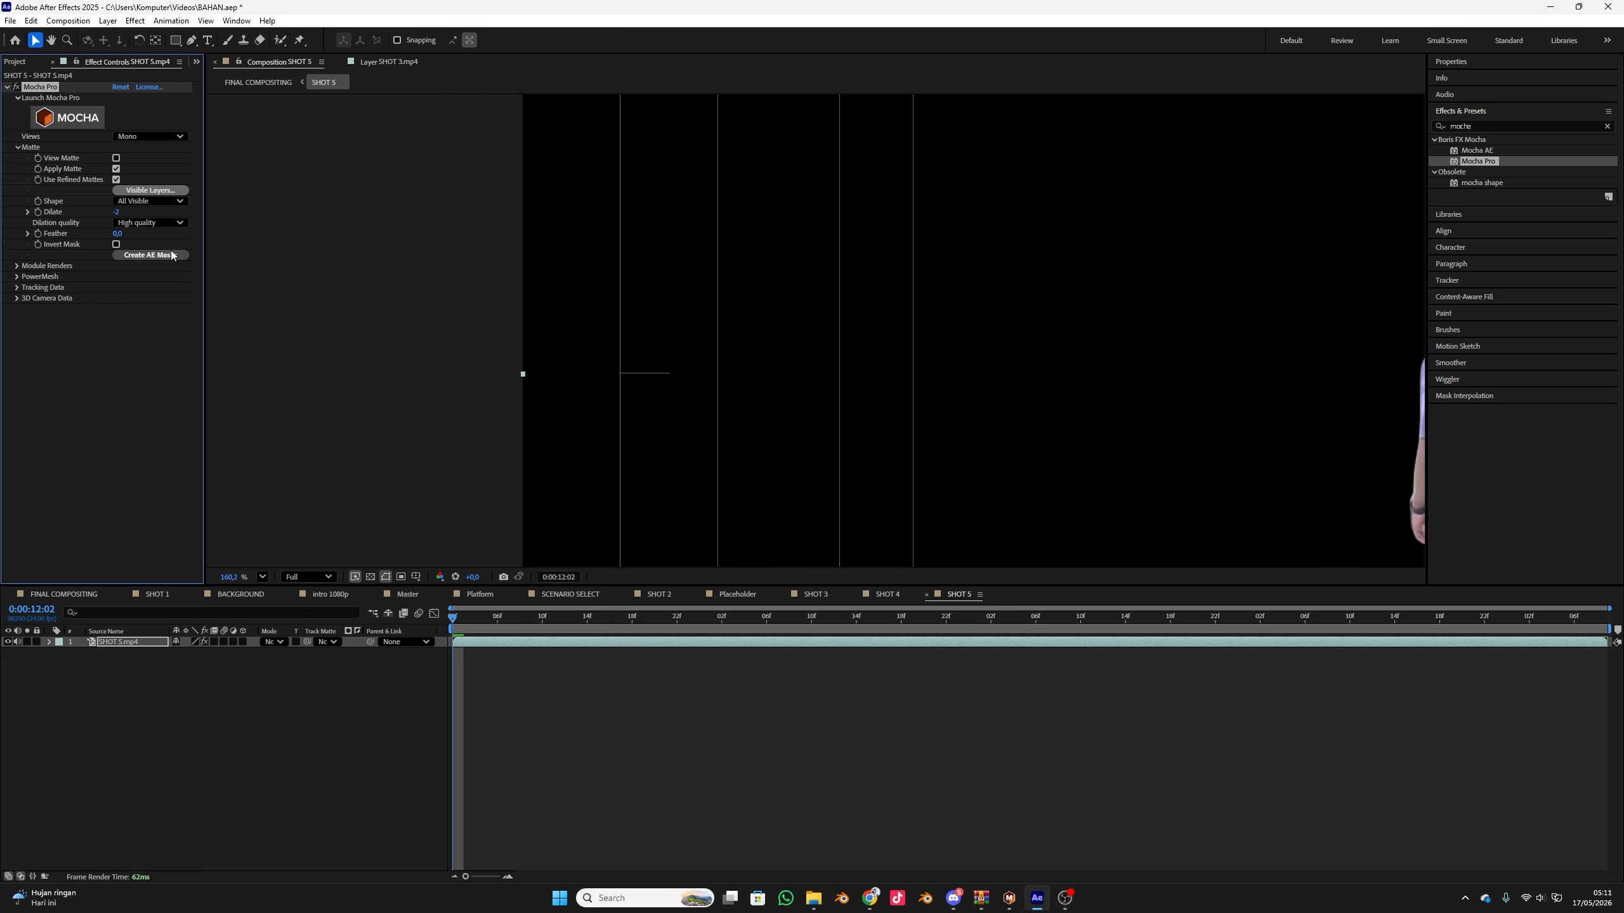
scroll(597, 264, up, 3)
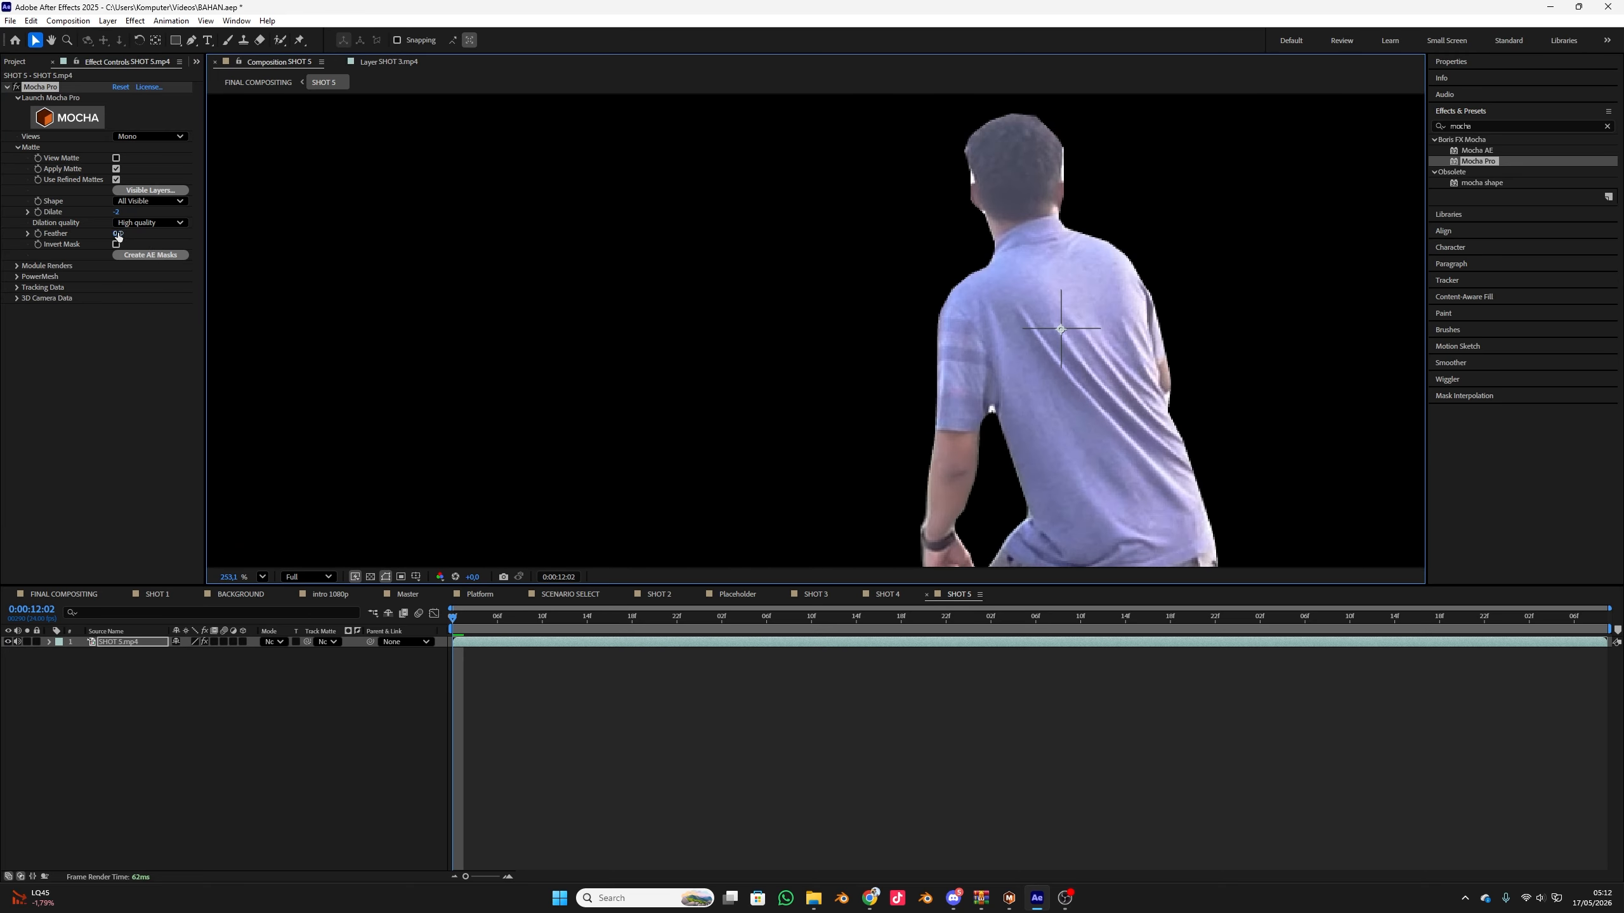
Soften the matte edge with a Feather of 2 and set Dilate to -3
drag(117, 235, 102, 236)
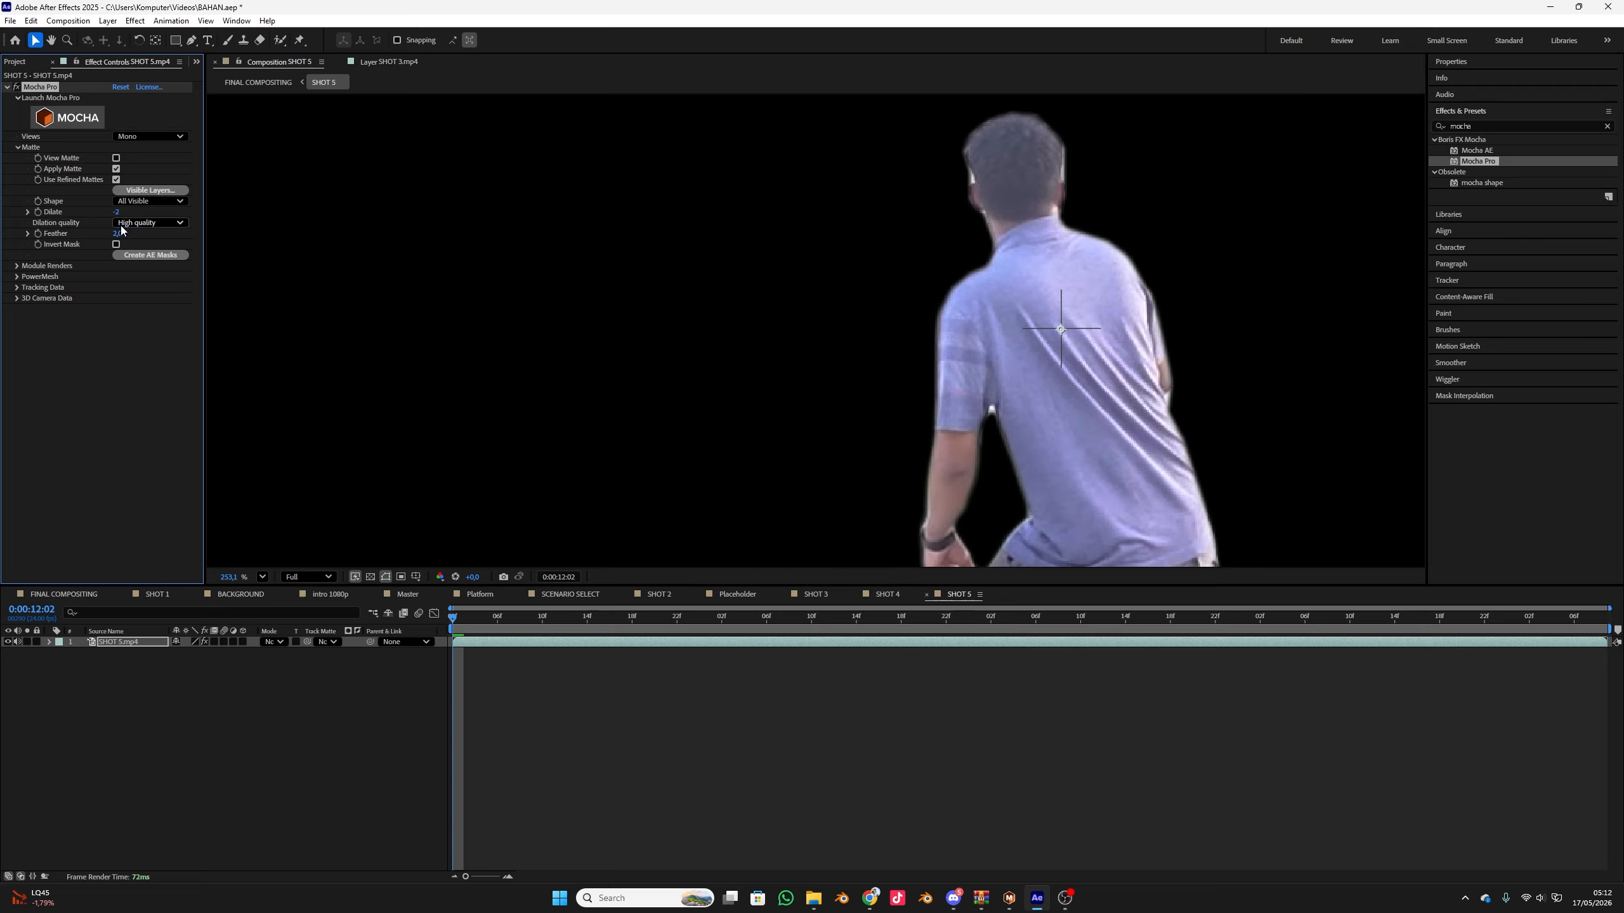
drag(104, 213, 113, 212)
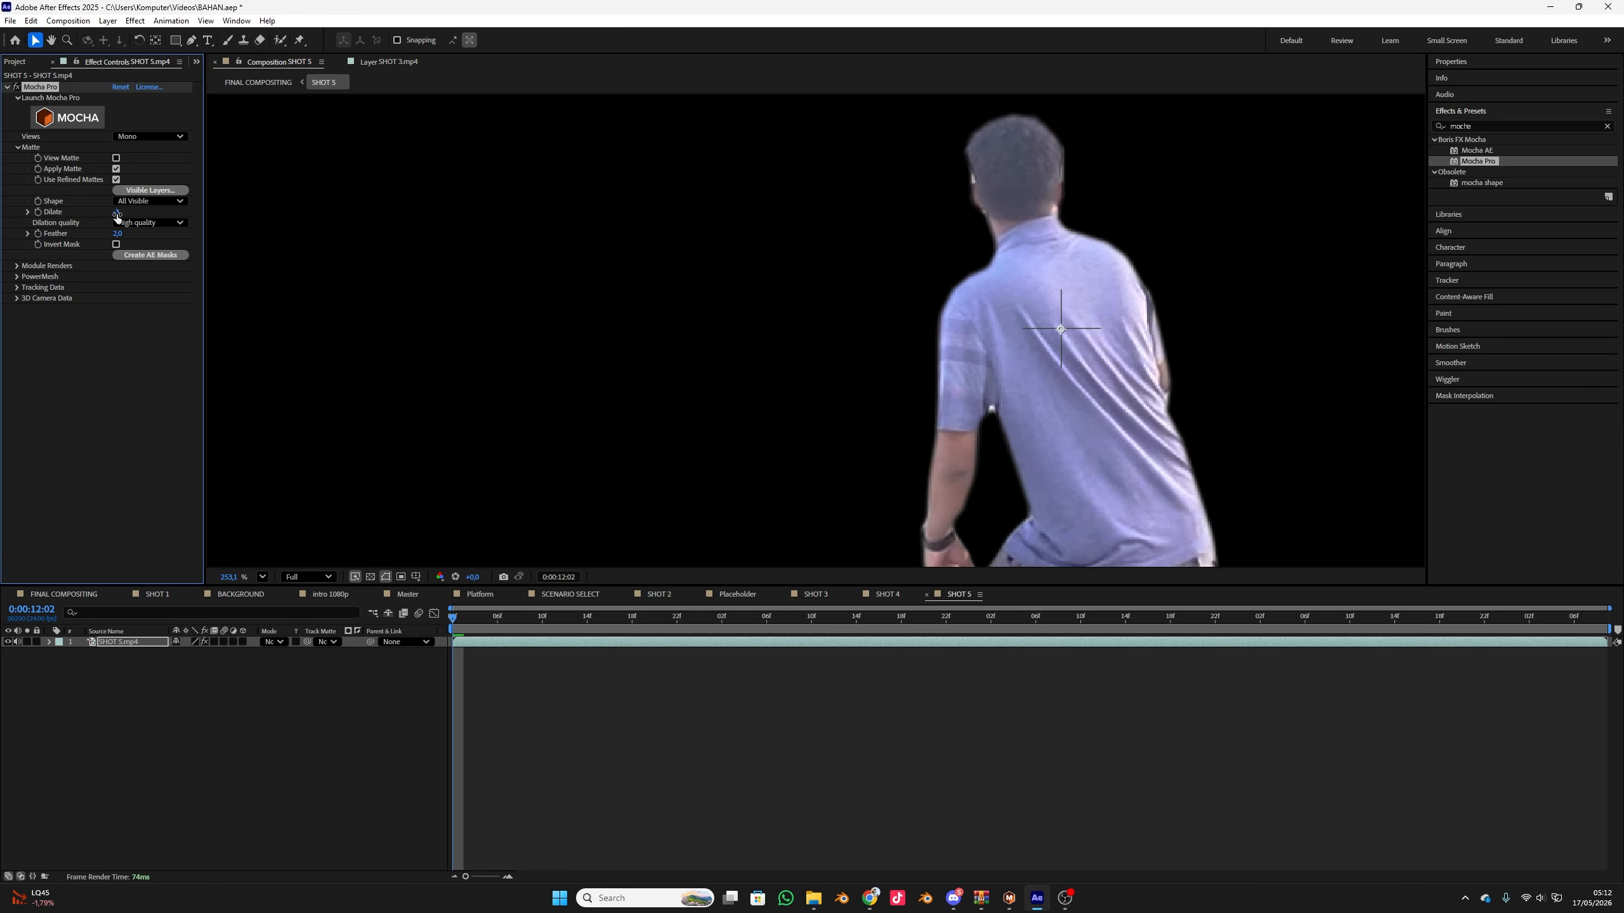
Play back the SHOT 5 composition and examine the matte edges around the man and the wall
scroll(1126, 369, down, 10)
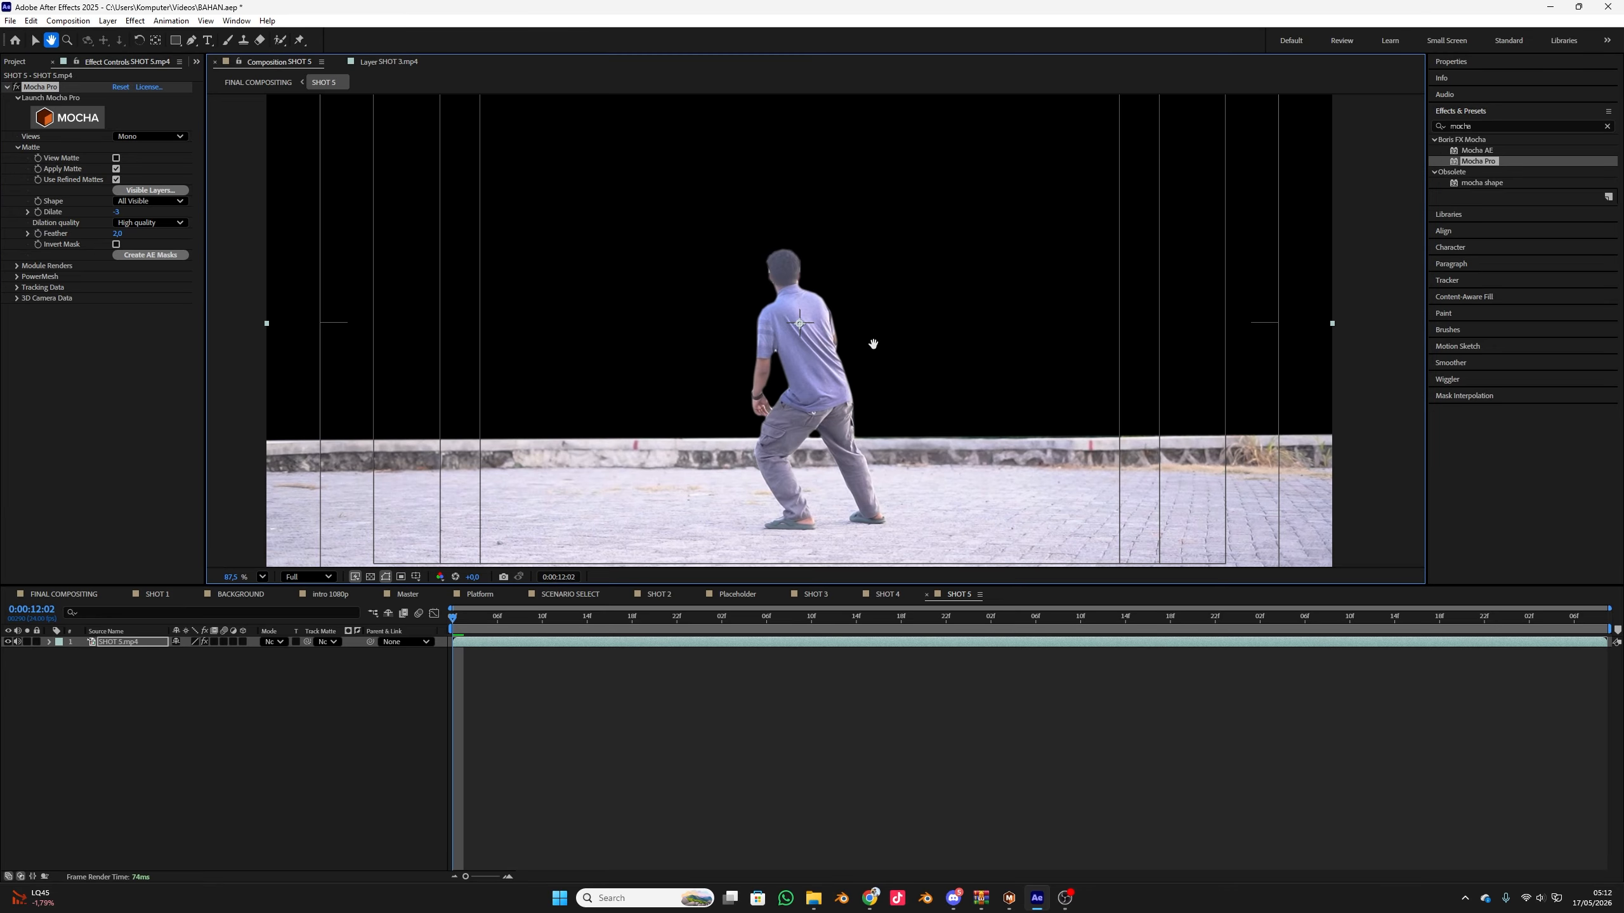
key(space)
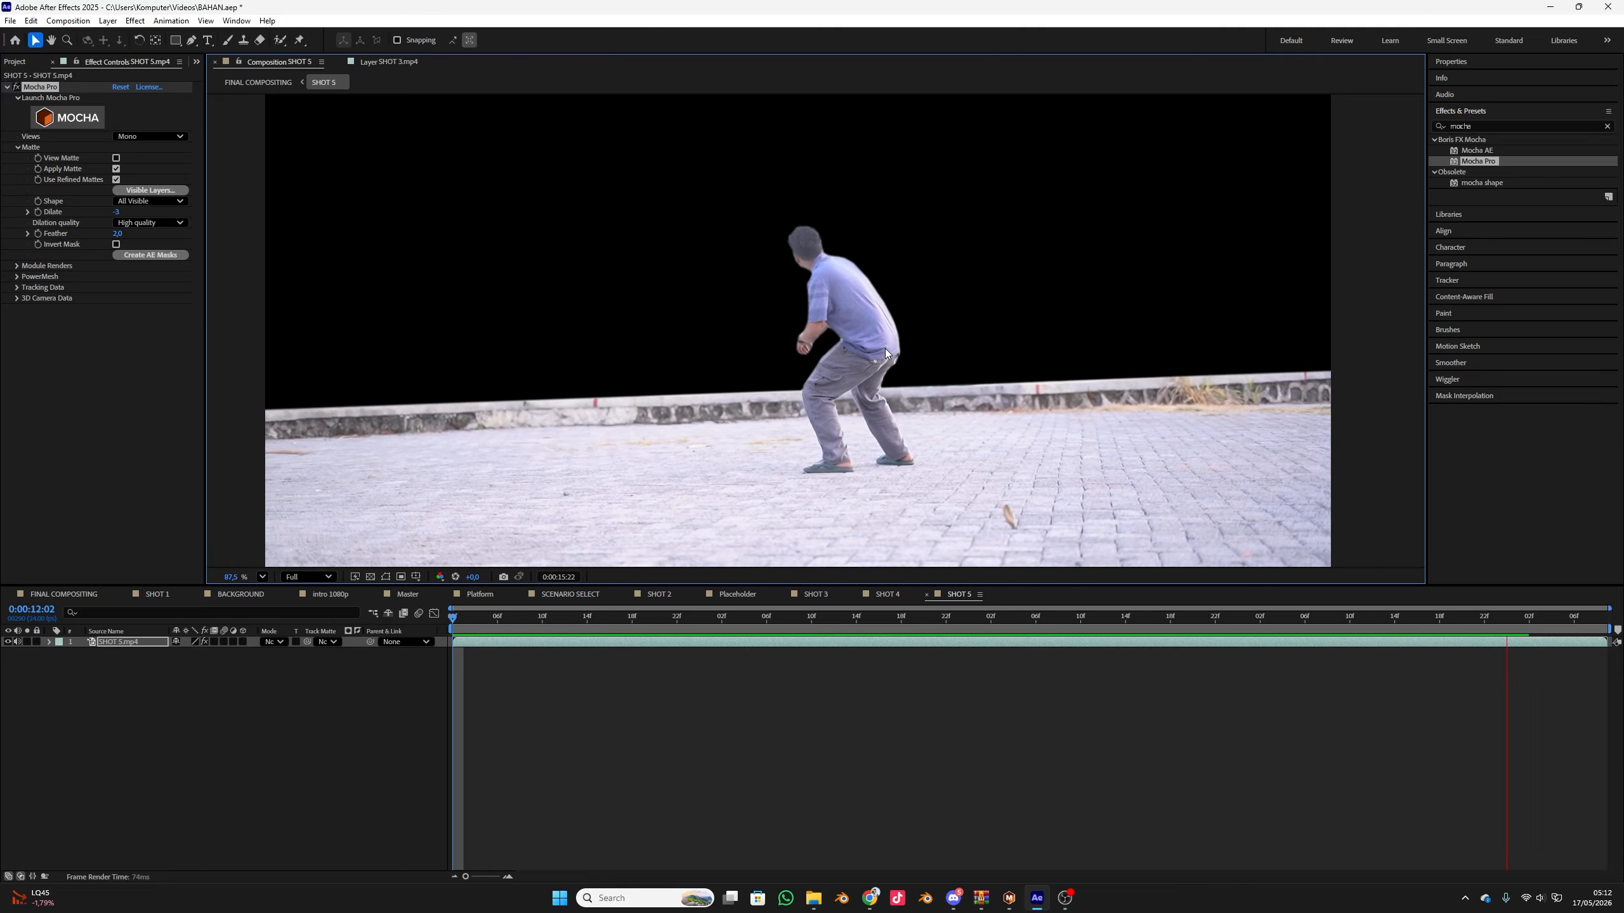
scroll(752, 298, down, 3)
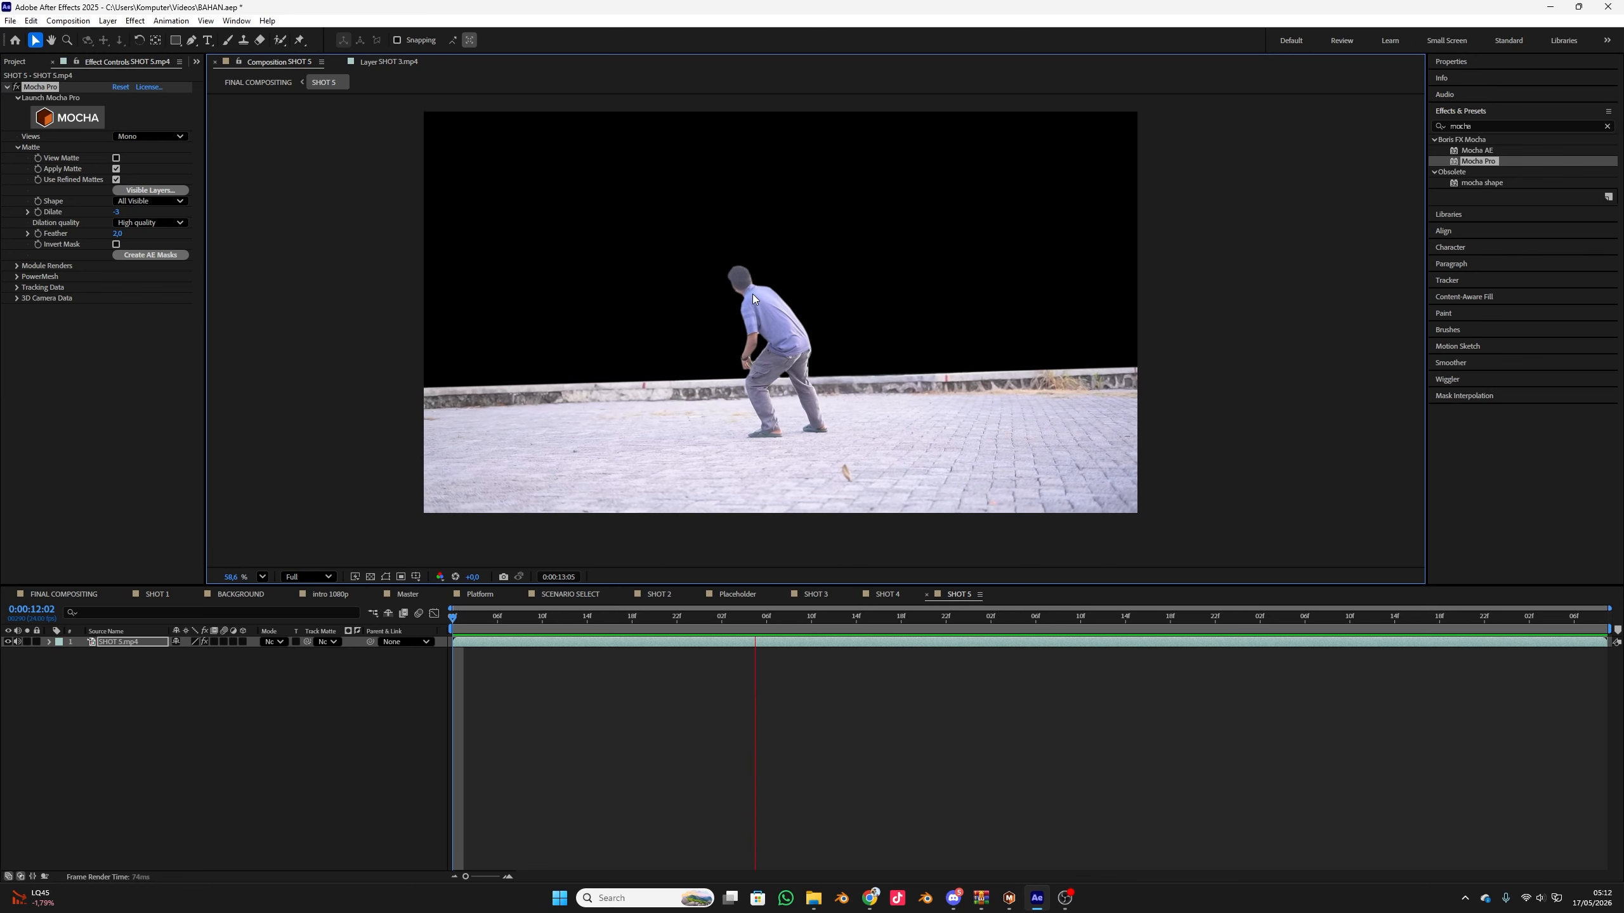
key(space)
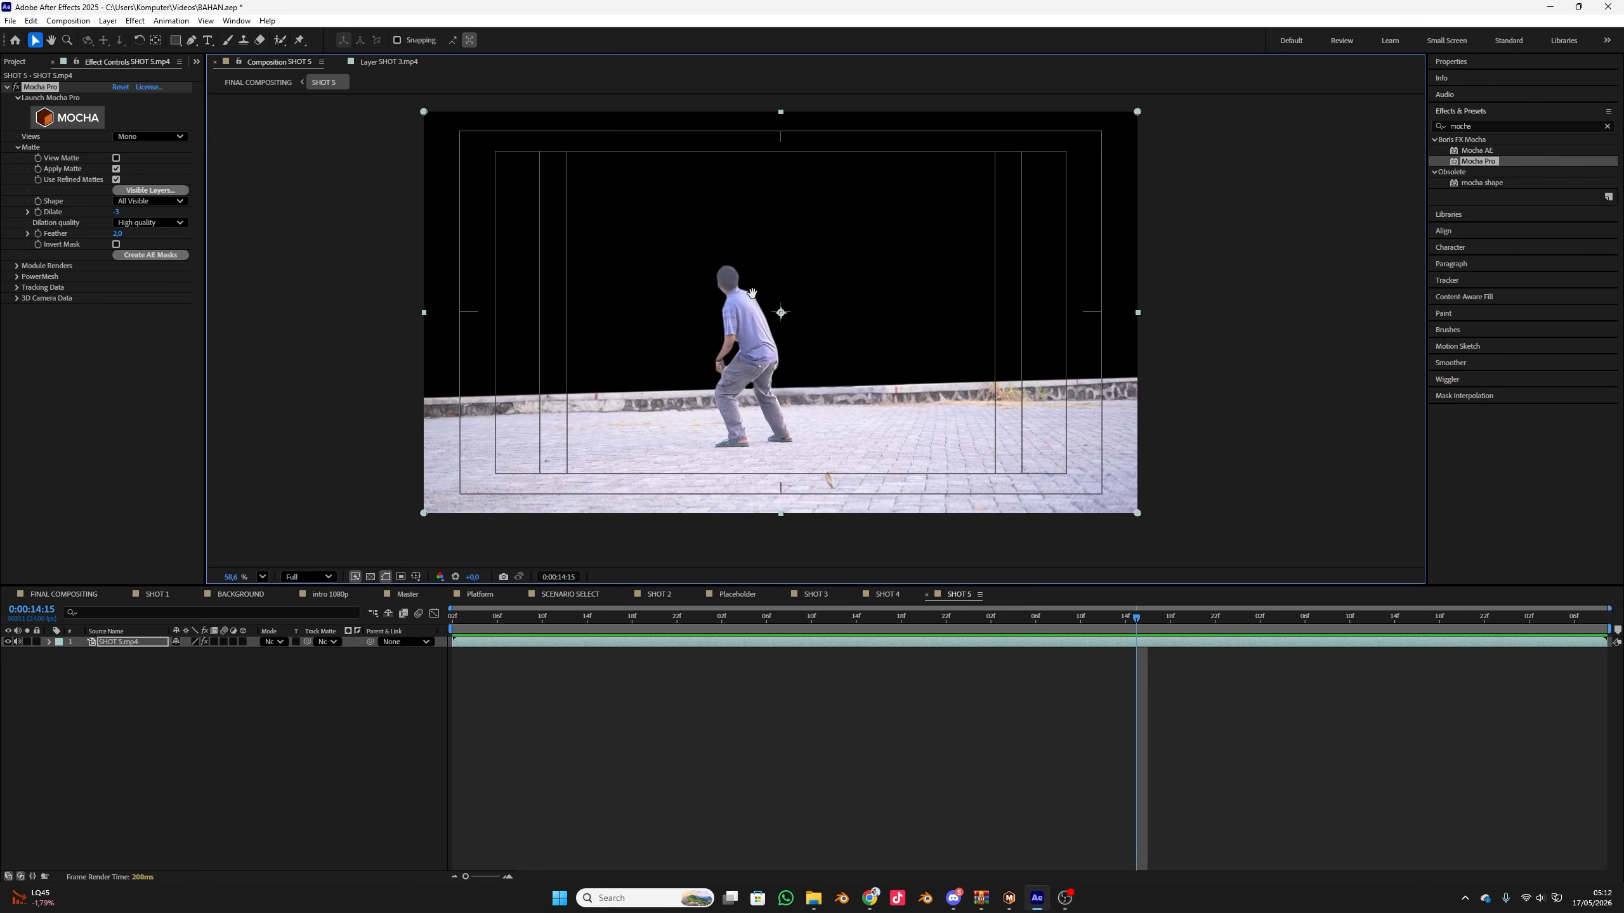
key(space)
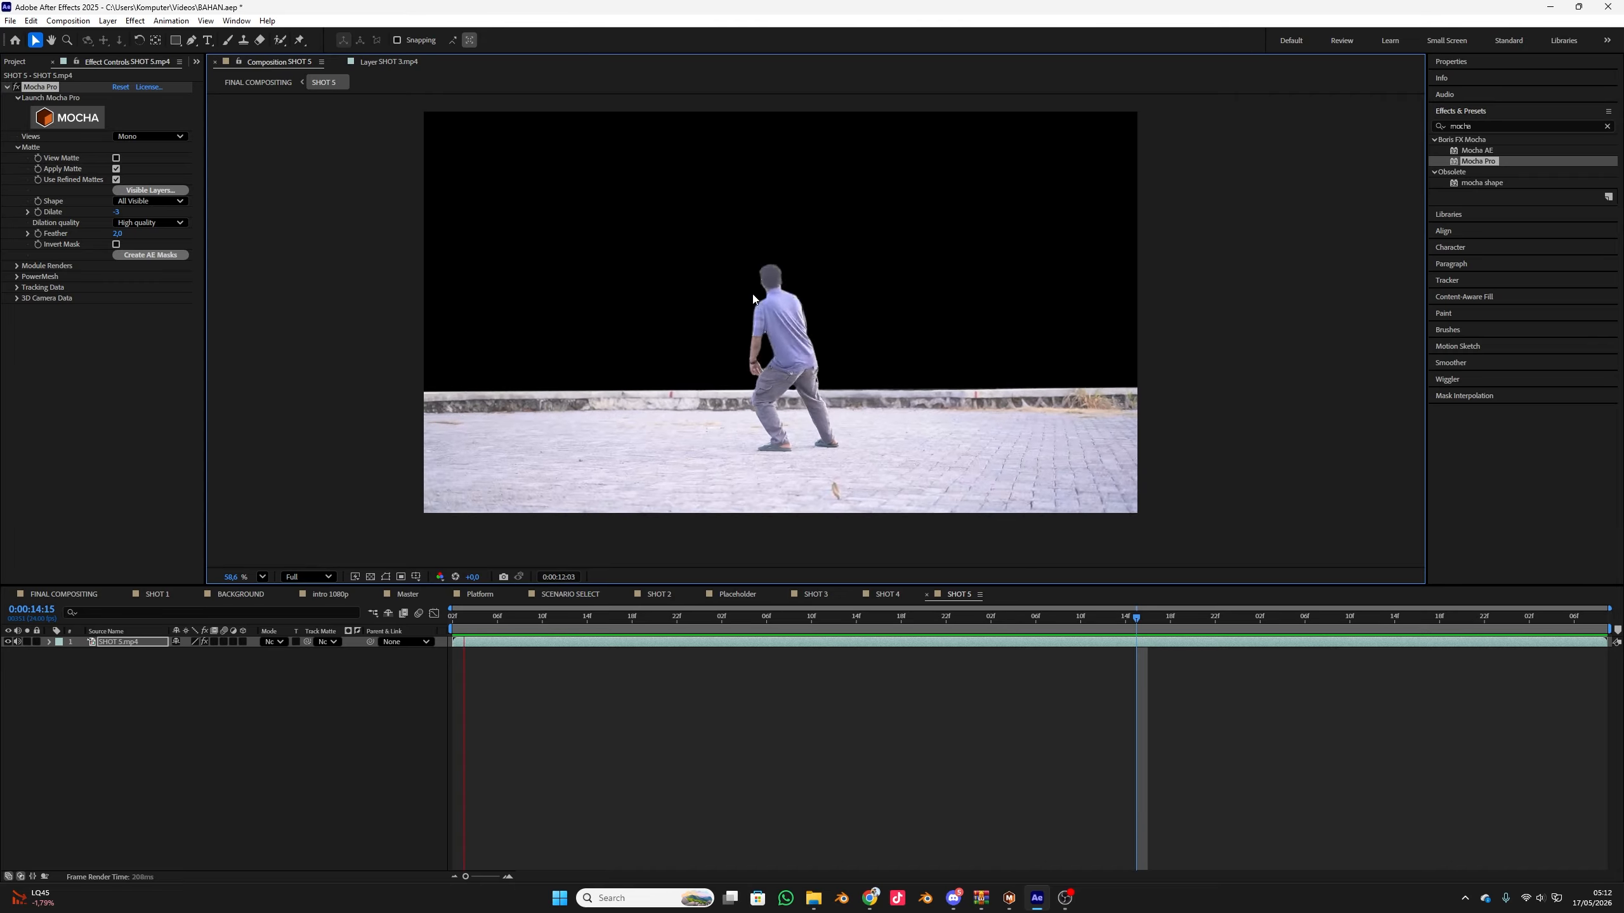